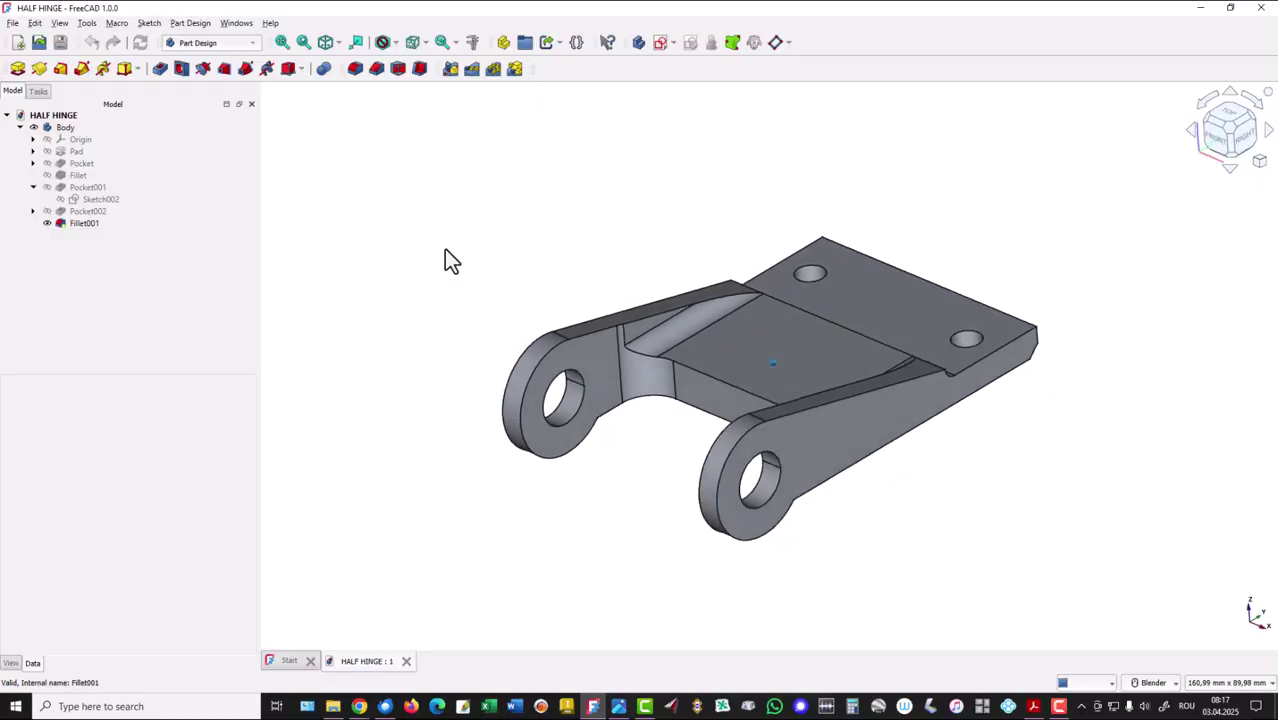
# Check the hinge from the right, rear and isometric standard views
pyautogui.press('3')
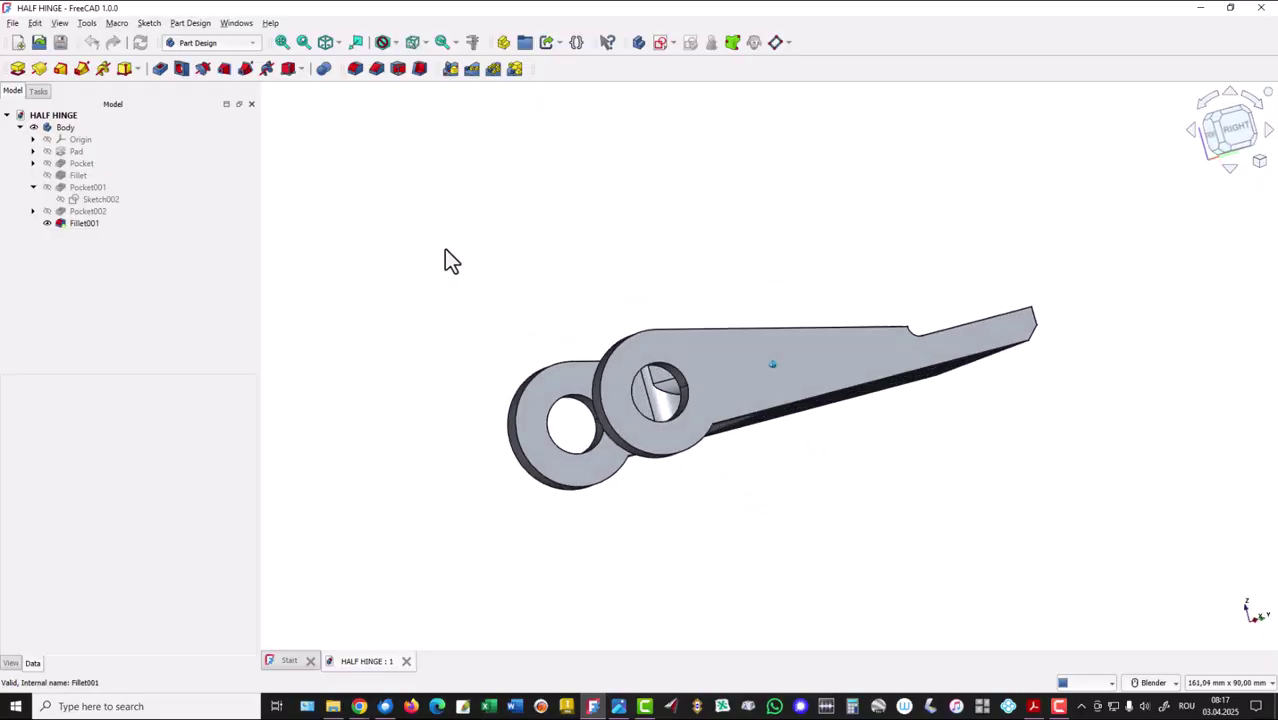
pyautogui.press('0')
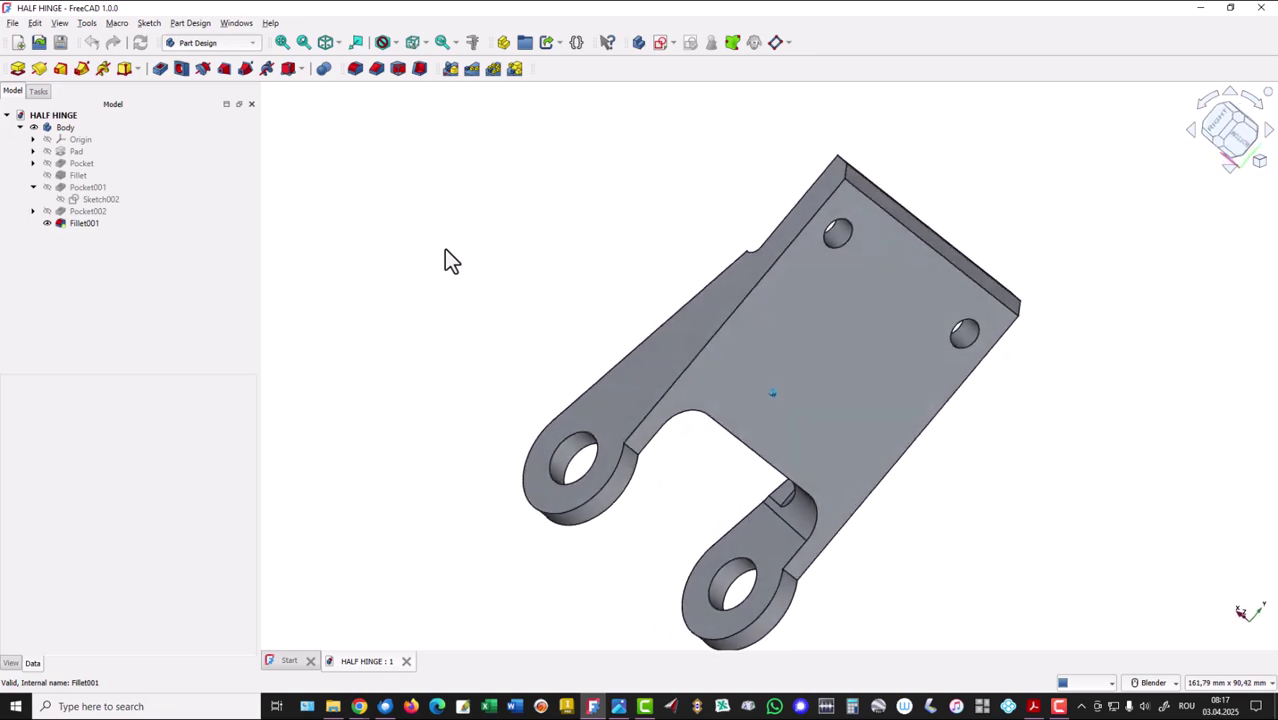
pyautogui.press('4')
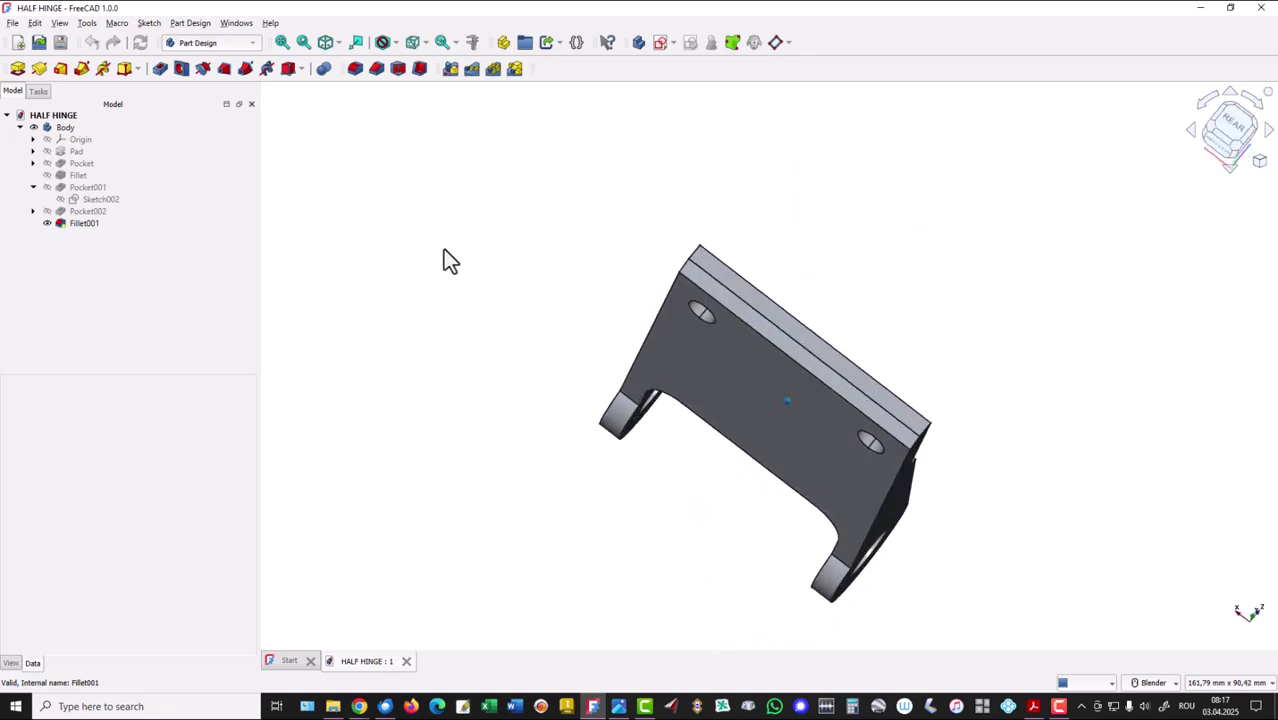
pyautogui.press('0')
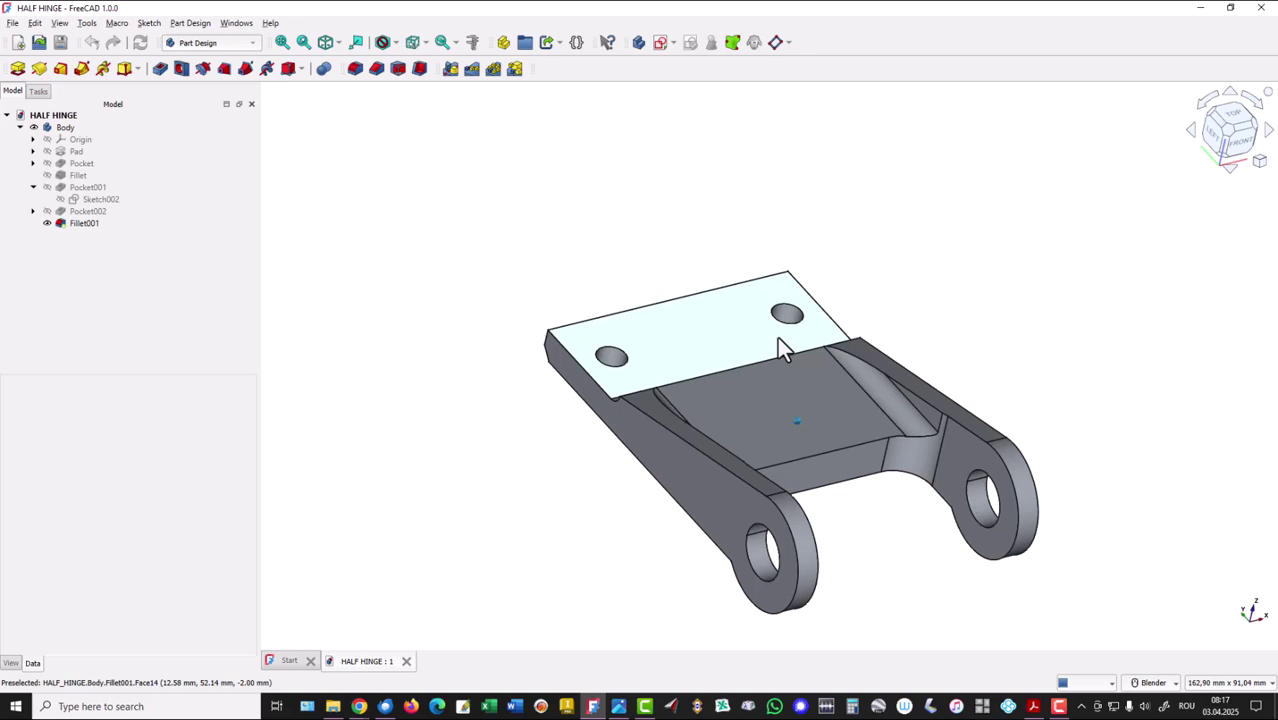
# Orbit the hinge, then show !Frontpage.jpg and 100 Parts.jpg in Windows Photos
pyautogui.moveTo(779, 338); pyautogui.dragTo(776, 466, button='middle')
pyautogui.scroll(6, 742, 489)
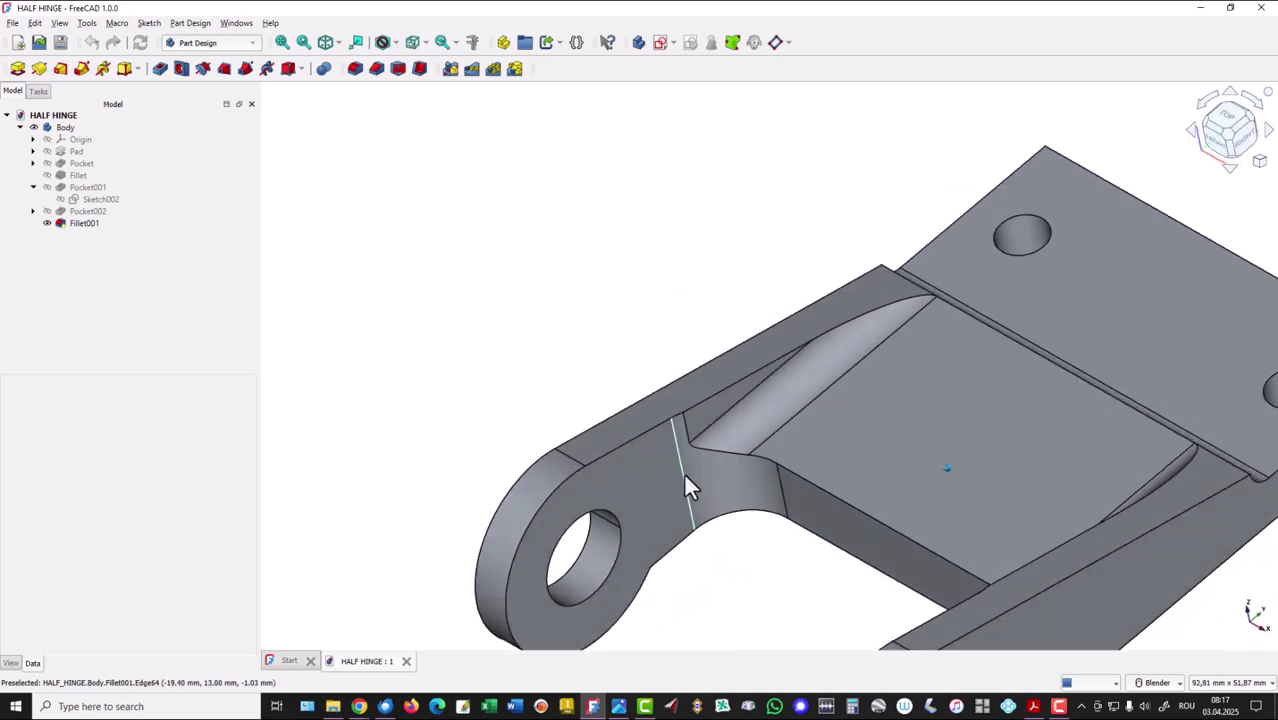
pyautogui.moveTo(683, 471); pyautogui.dragTo(664, 446, button='middle')
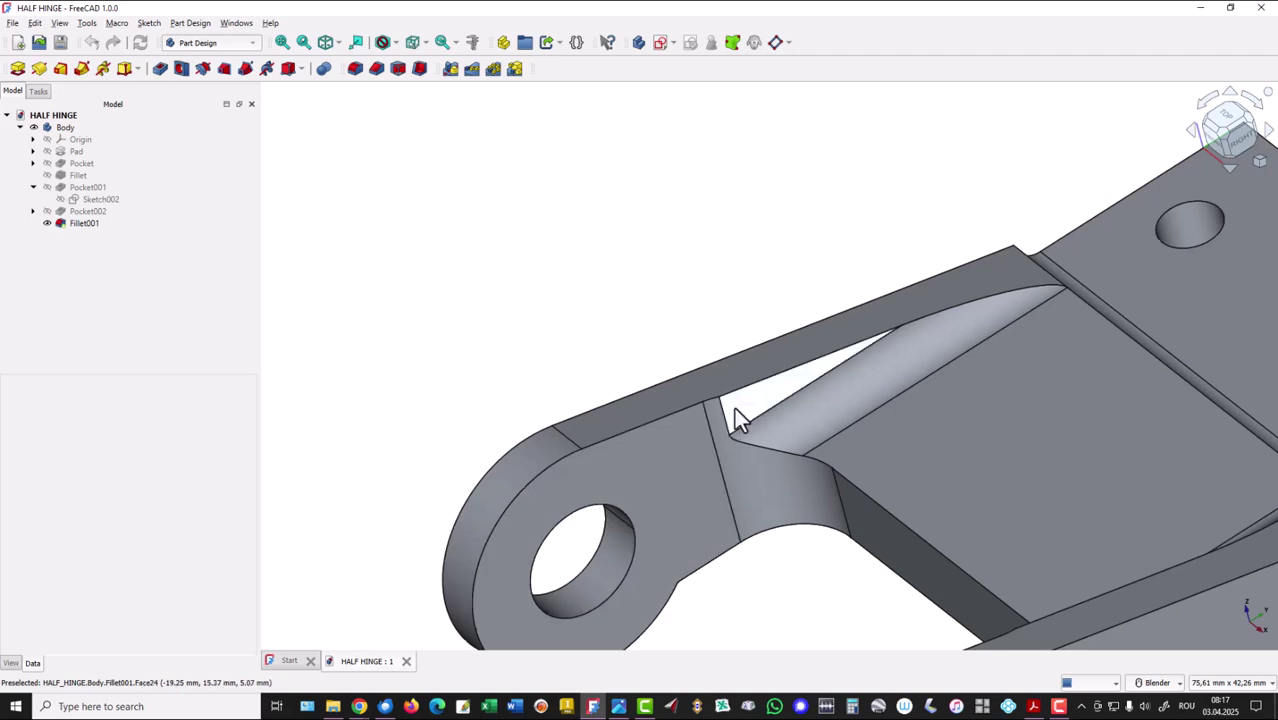
pyautogui.scroll(-5, 734, 407)
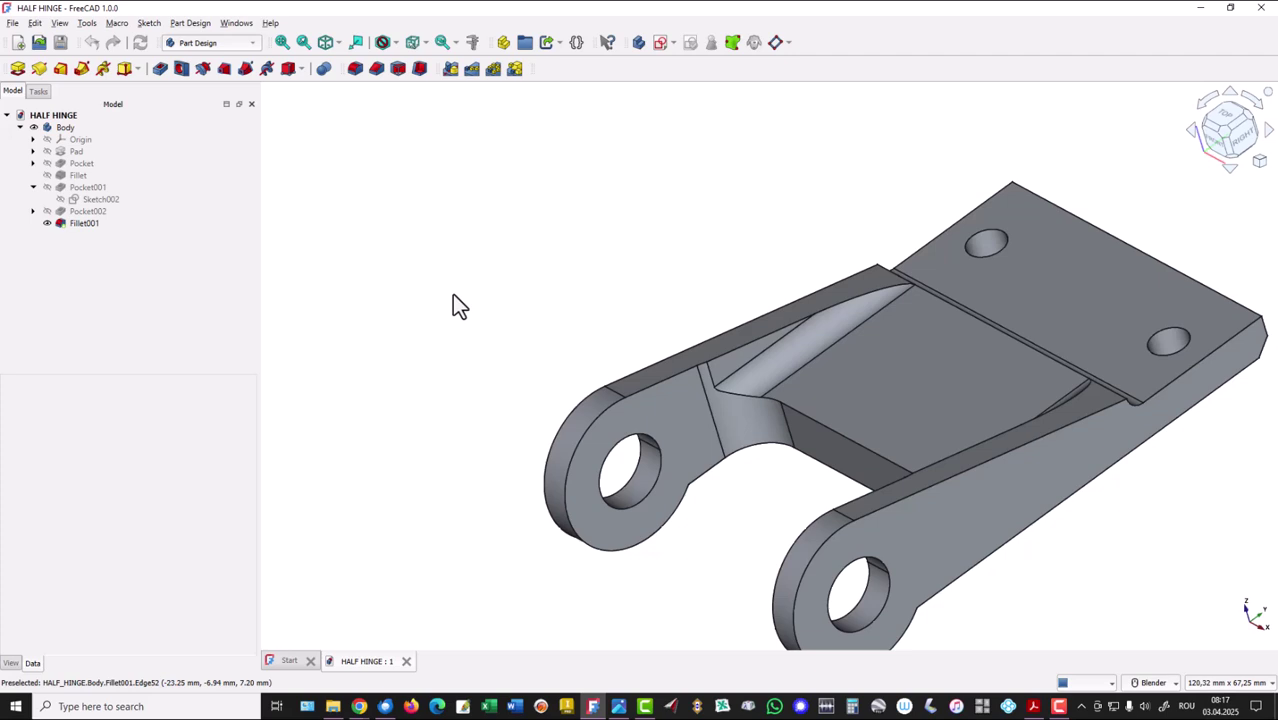
pyautogui.press('0')
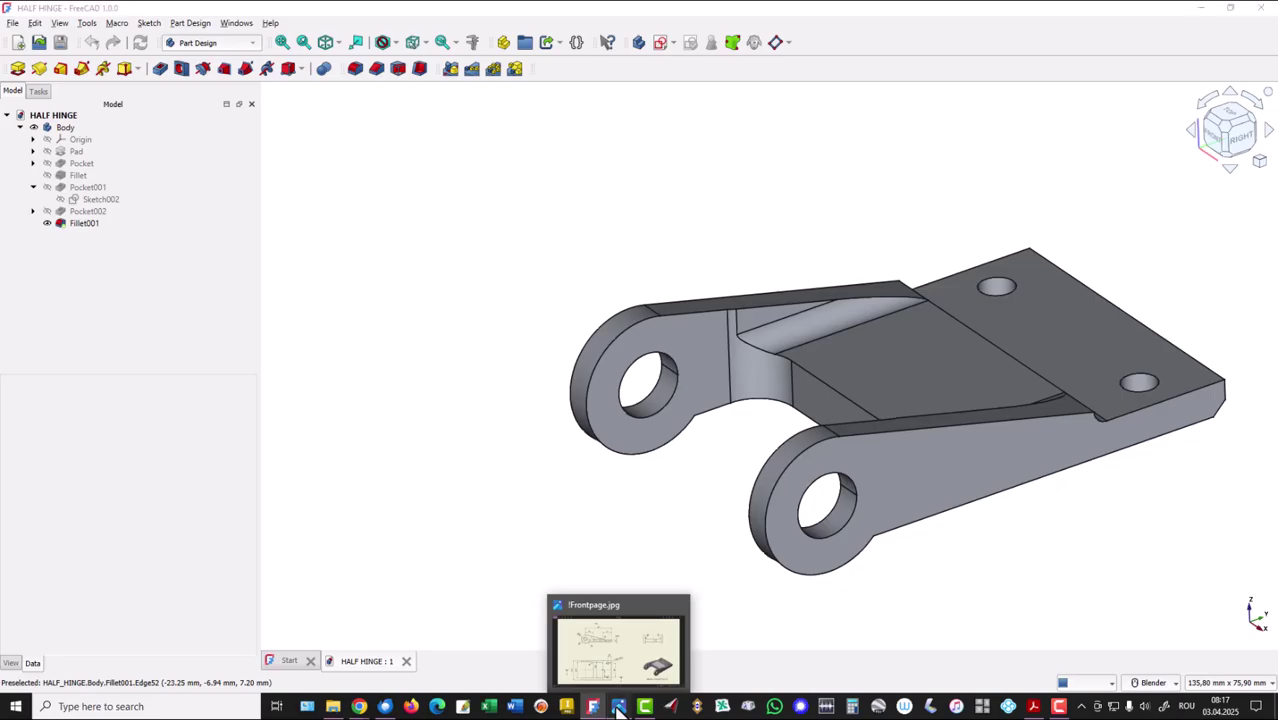
pyautogui.click(619, 710)
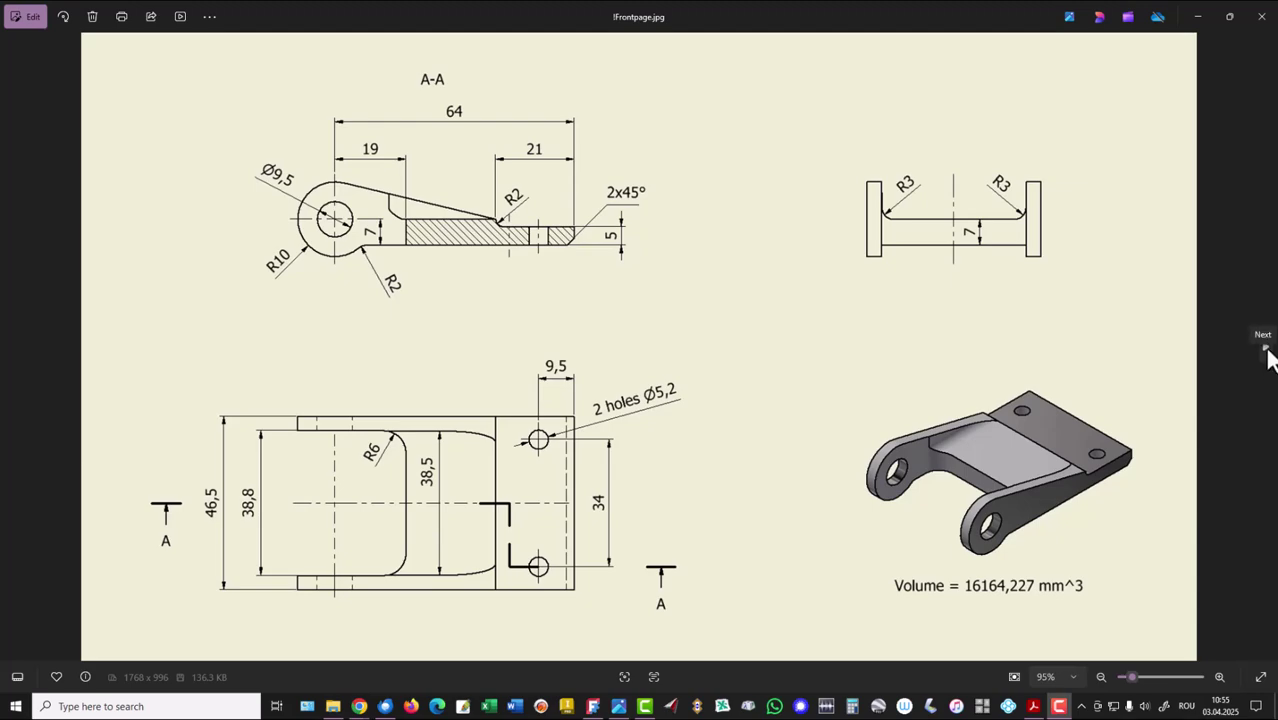
pyautogui.click(1265, 348)
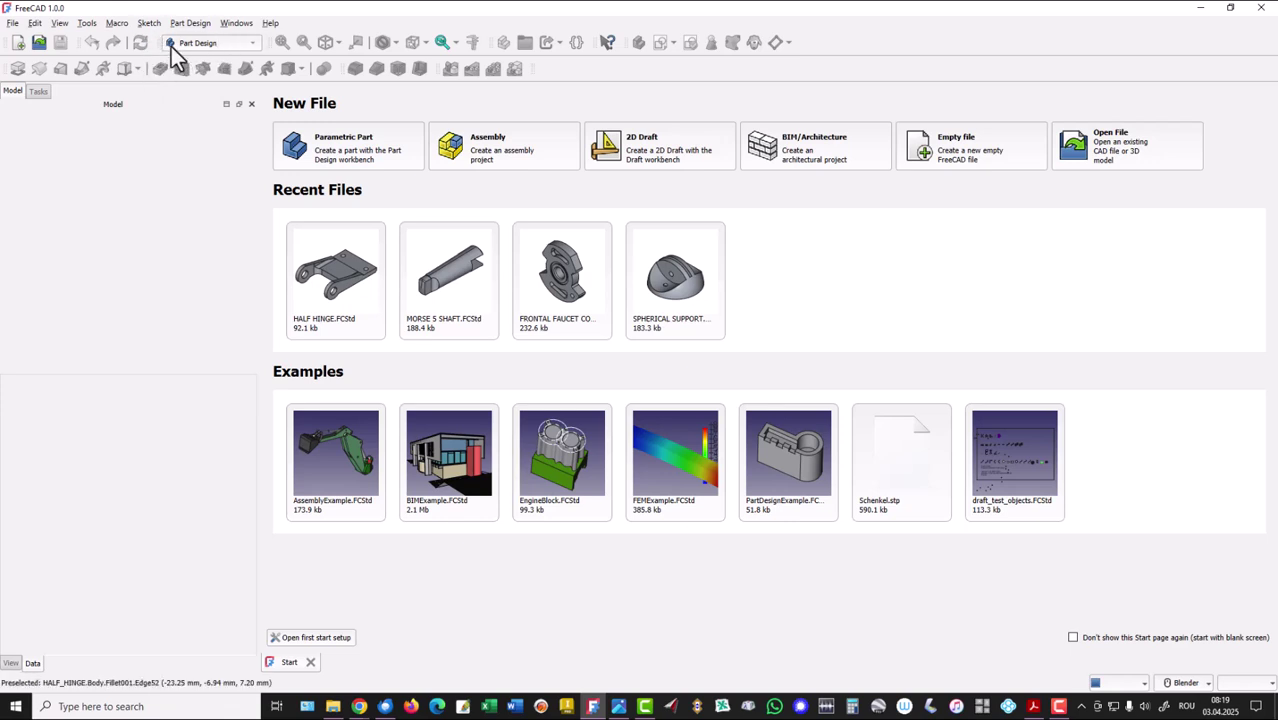
# Switch to Part Design, create a new document and start the body's first sketch
pyautogui.click(214, 46)
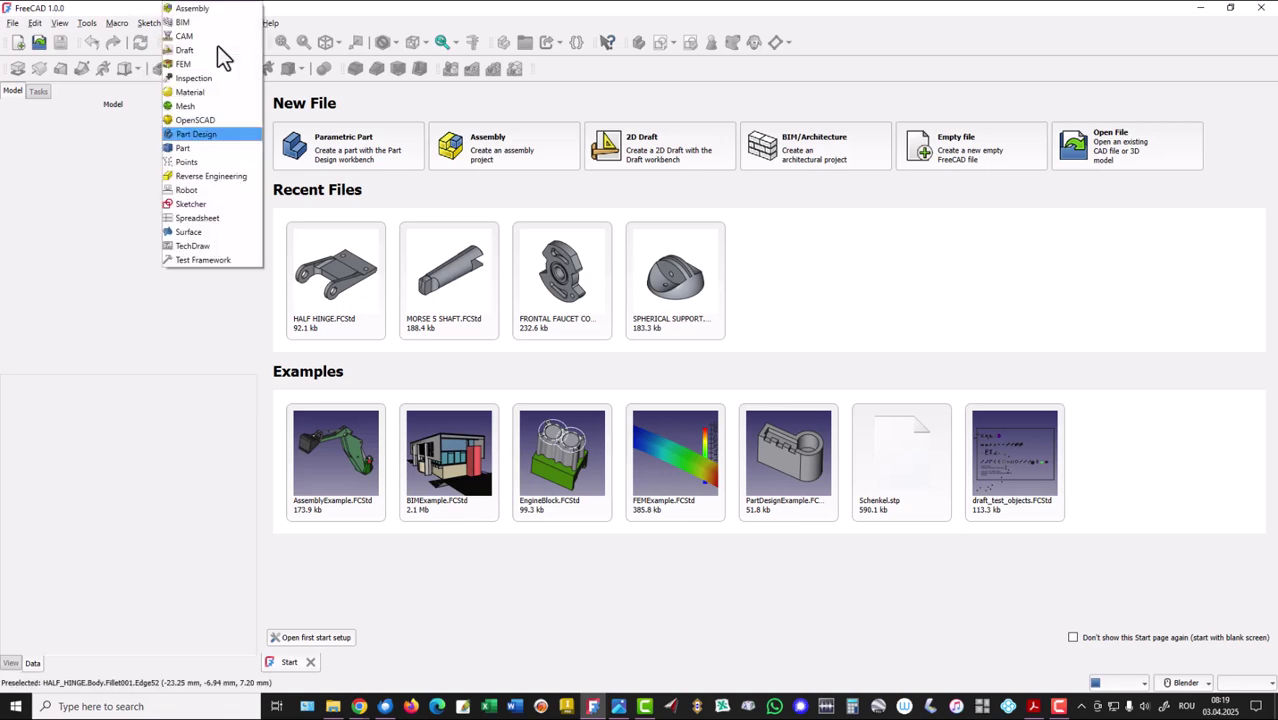
pyautogui.click(213, 135)
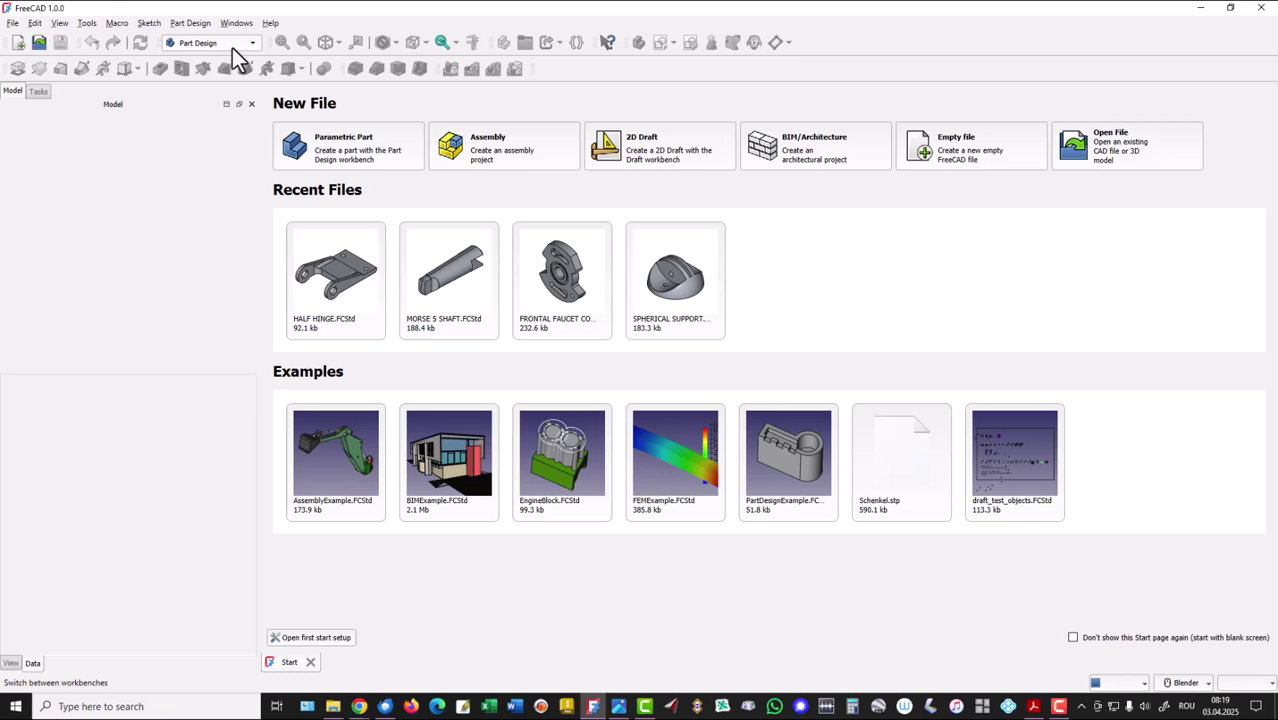
pyautogui.click(18, 43)
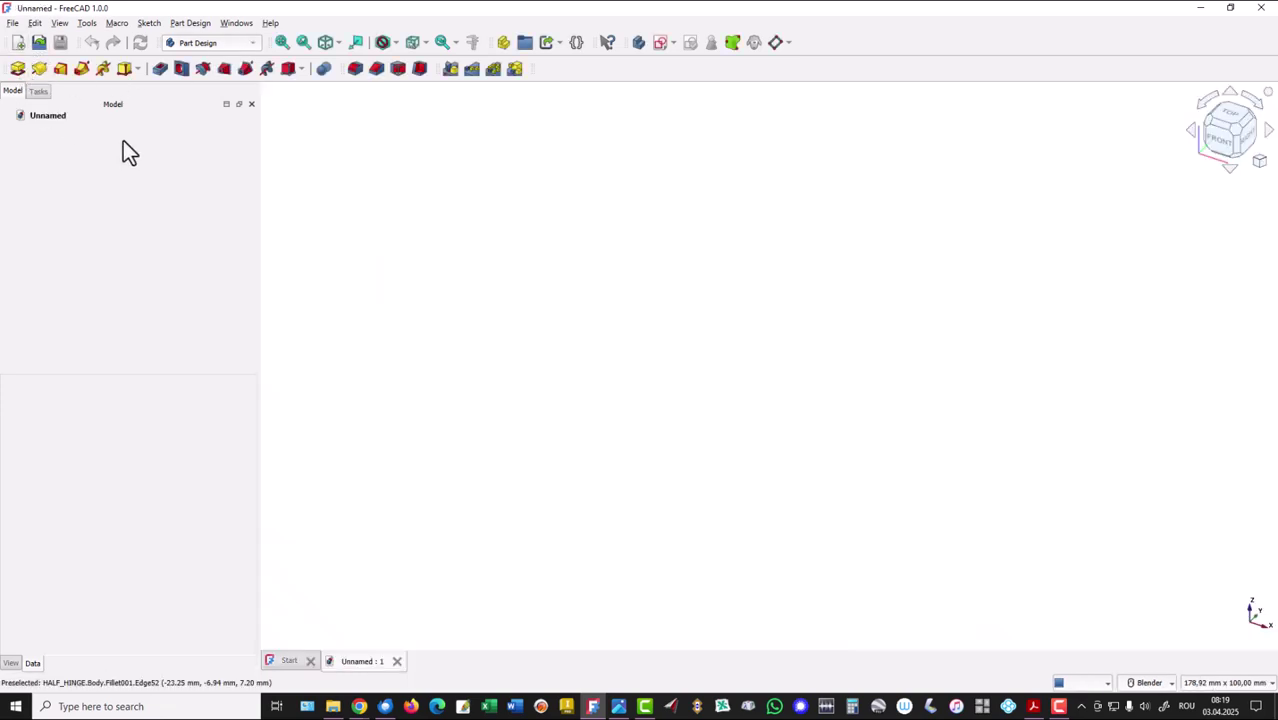
pyautogui.click(658, 45)
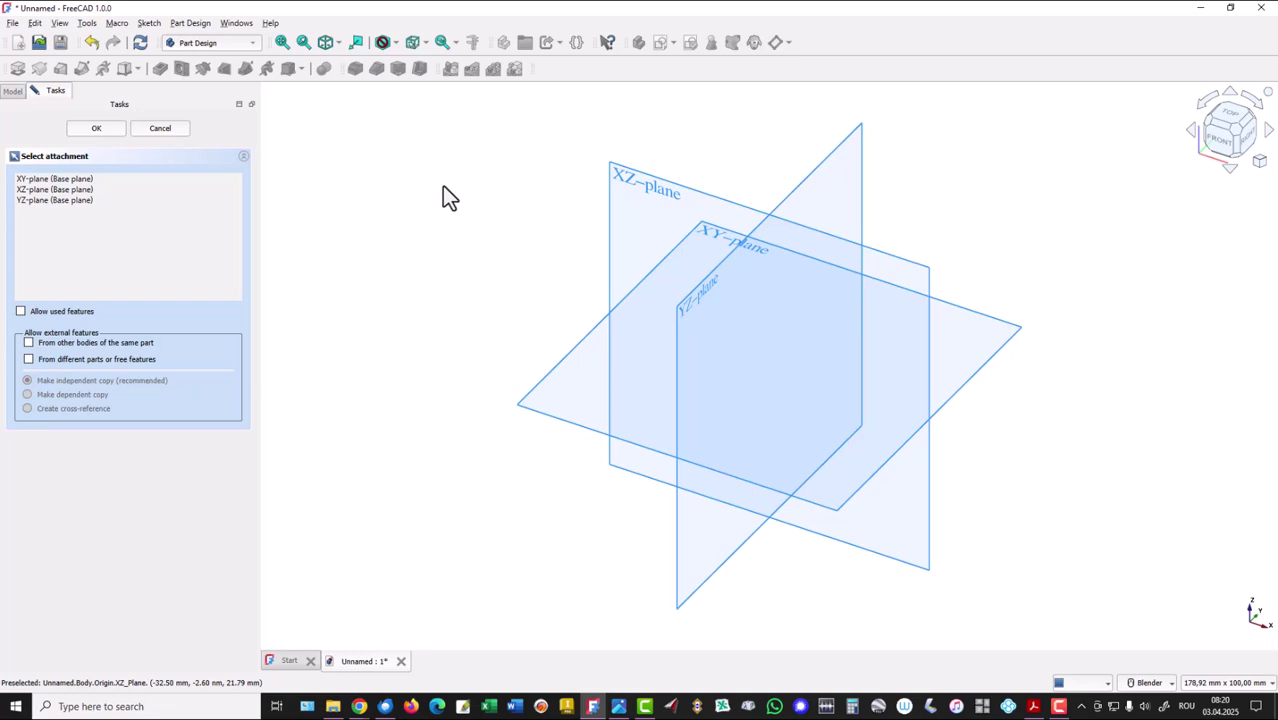
# On the YZ plane, draw concentric Ø20 mm and Ø9.5 mm circles at the origin
pyautogui.click(820, 186)
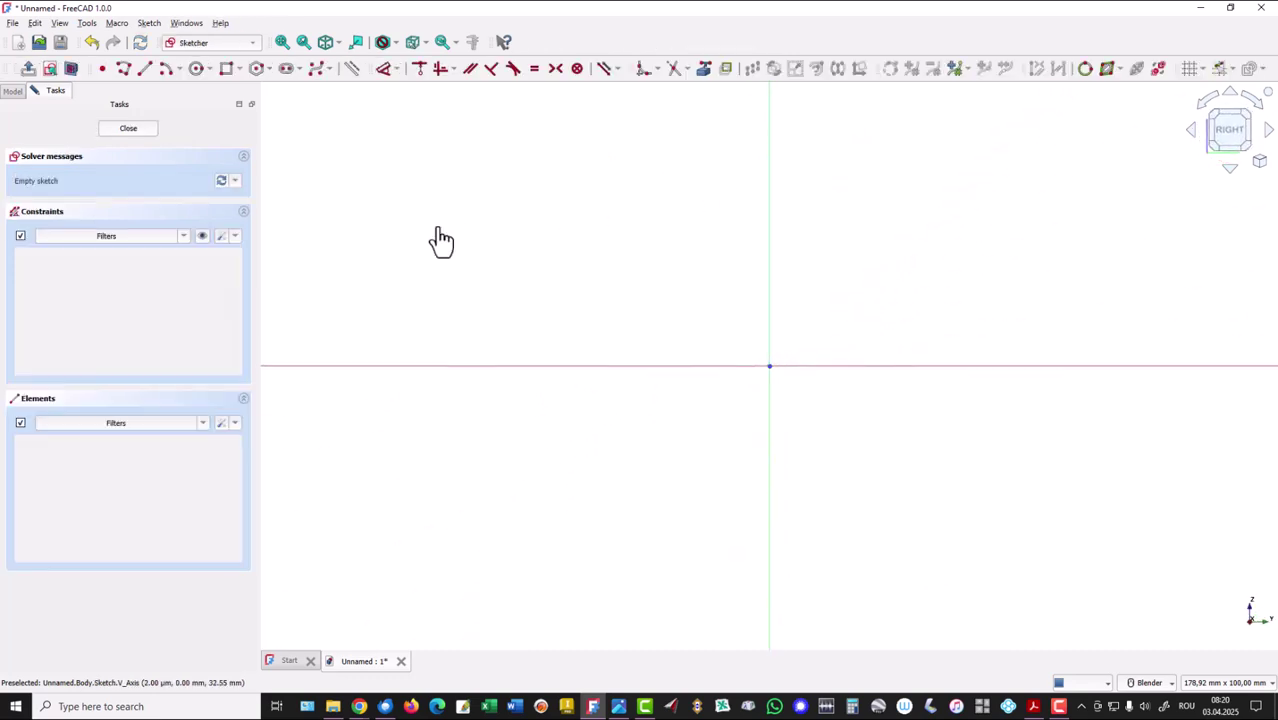
pyautogui.click(197, 70)
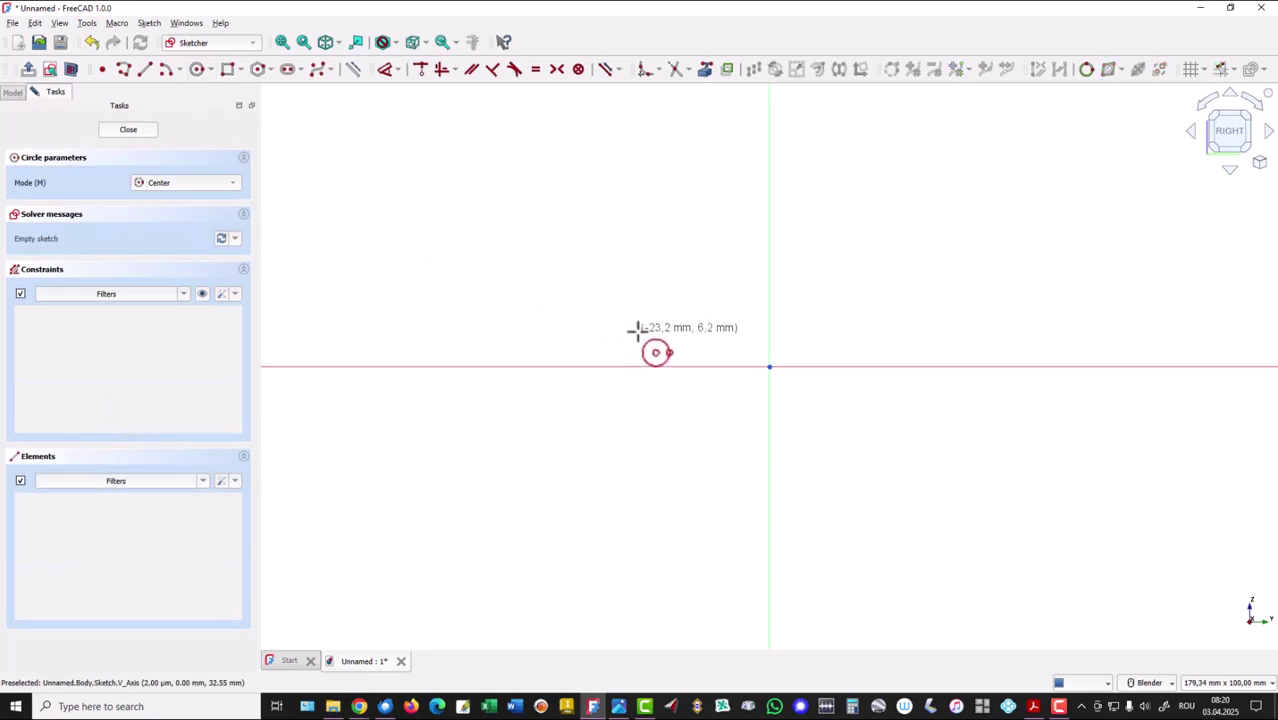
pyautogui.click(769, 367)
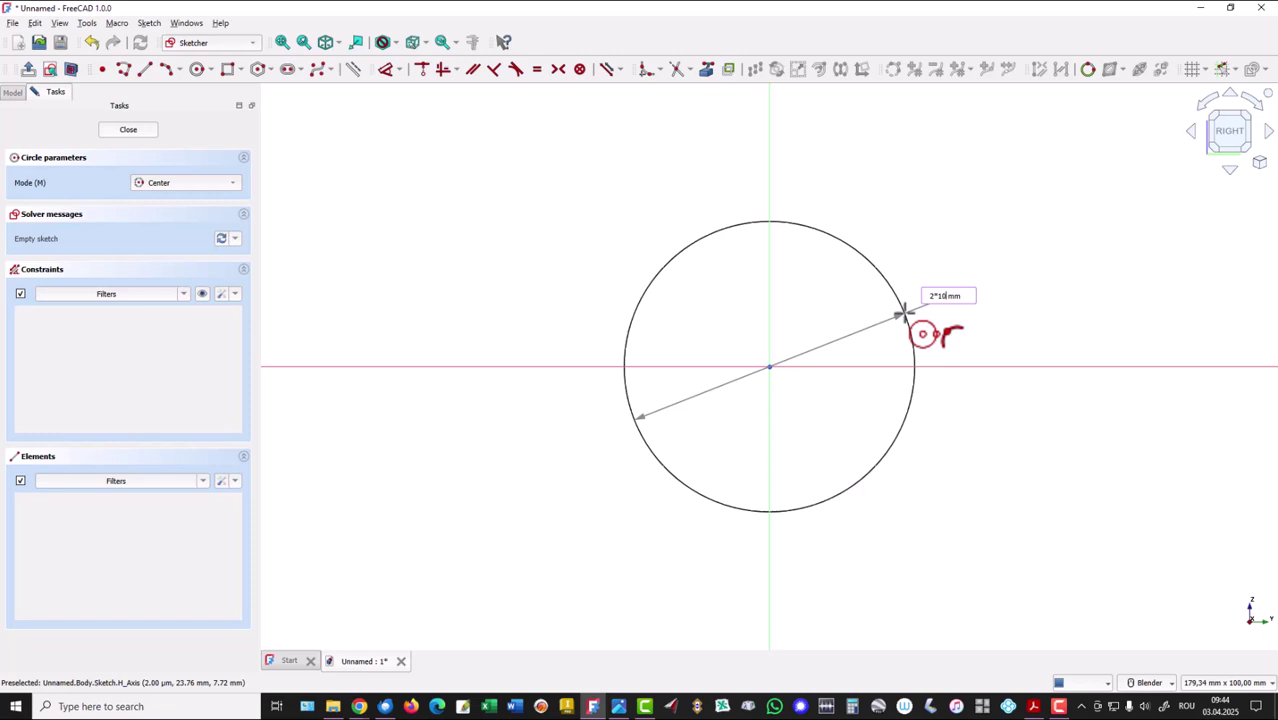
pyautogui.press('Return')
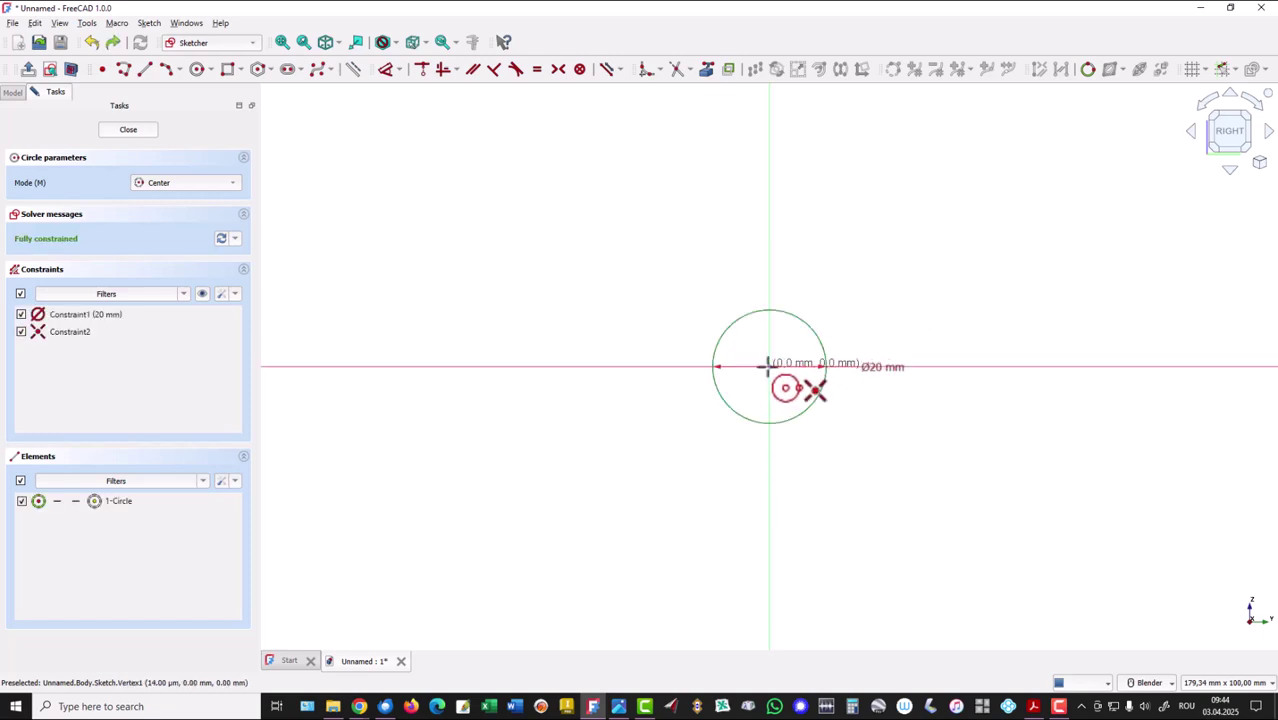
pyautogui.click(768, 367)
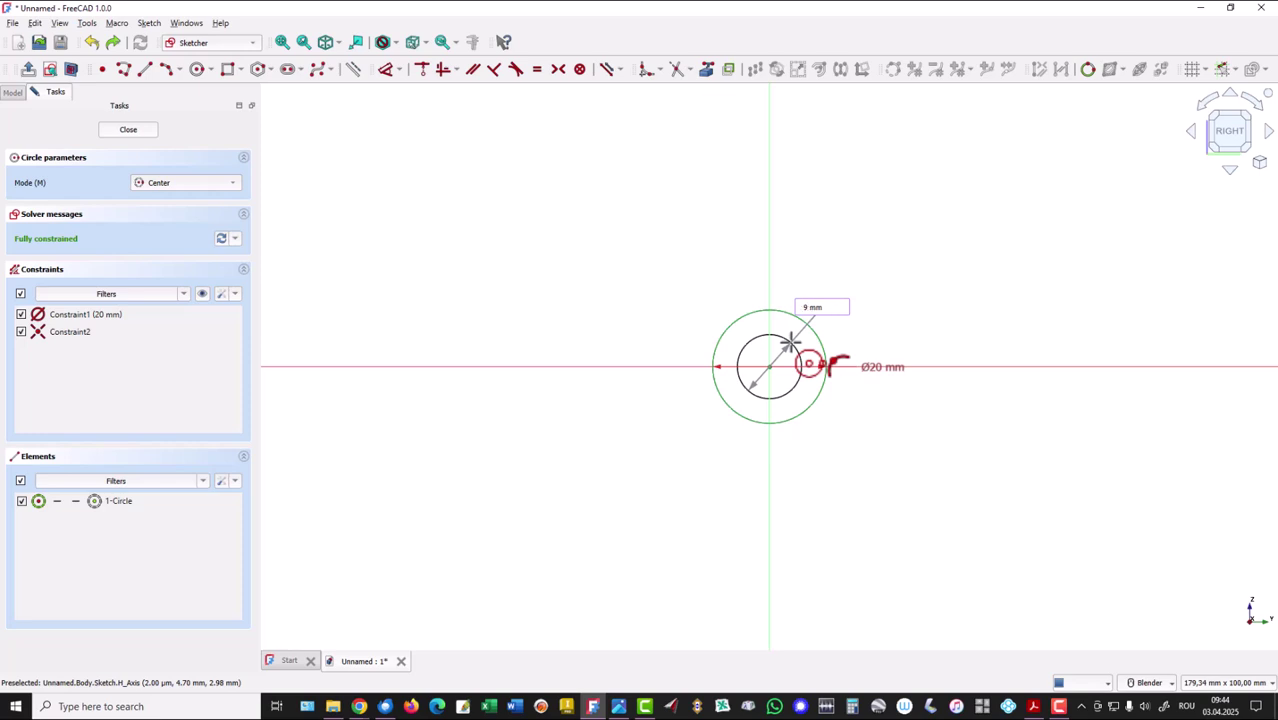
pyautogui.write('9,5')
pyautogui.press('Return')
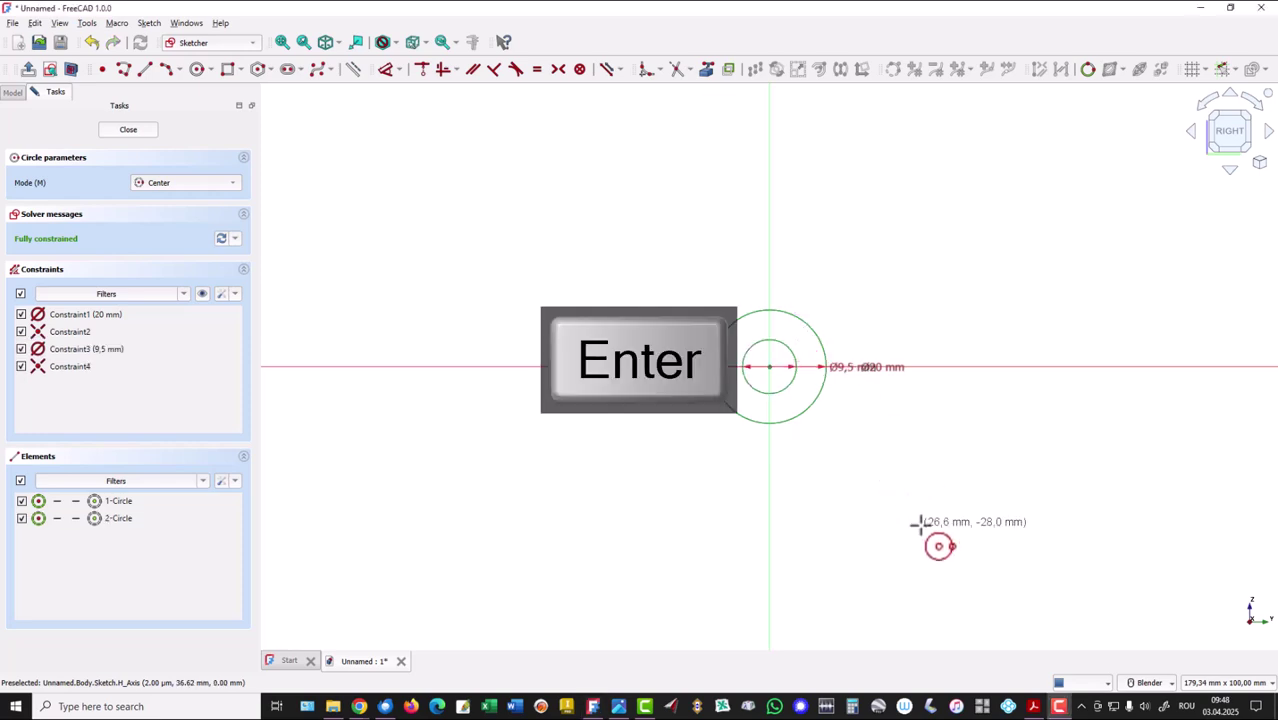
pyautogui.rightClick(919, 522)
pyautogui.keyDown('shift'); pyautogui.moveTo(920, 524); pyautogui.dragTo(666, 528, button='middle'); pyautogui.keyUp('shift')
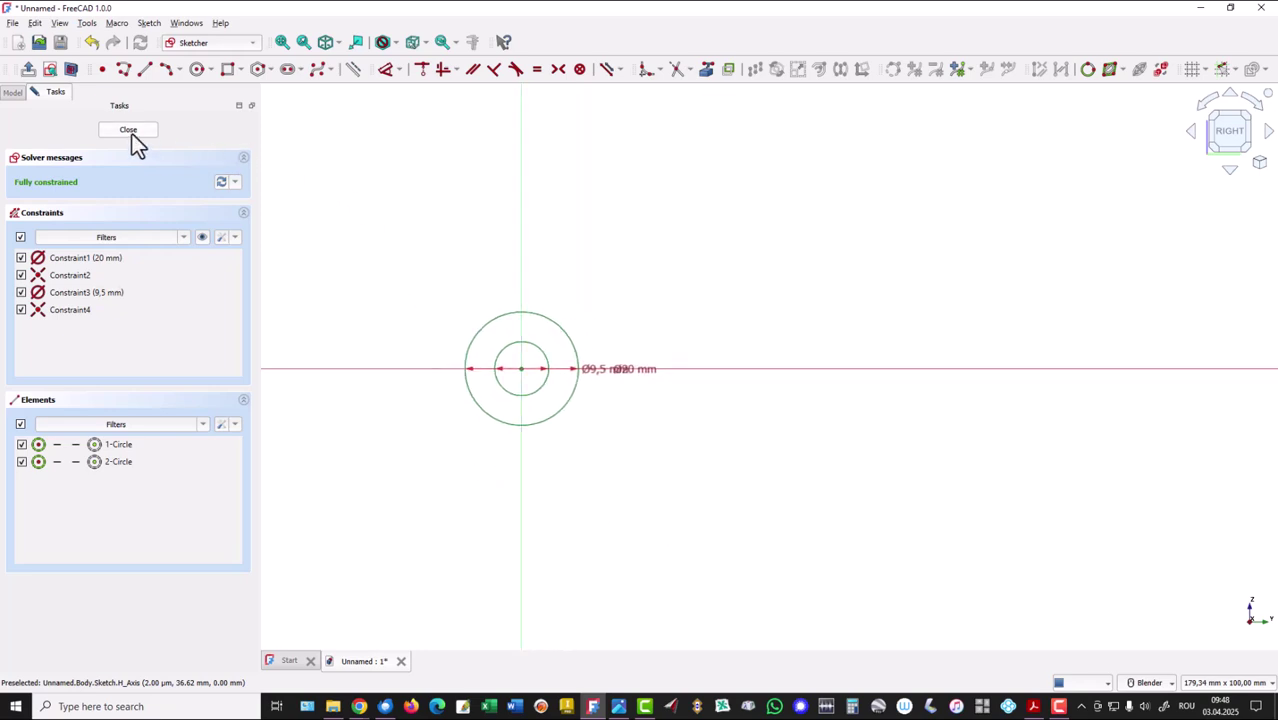
# Draw a horizontal line, short step and return line, plus an angled line from the circle's top
pyautogui.click(121, 70)
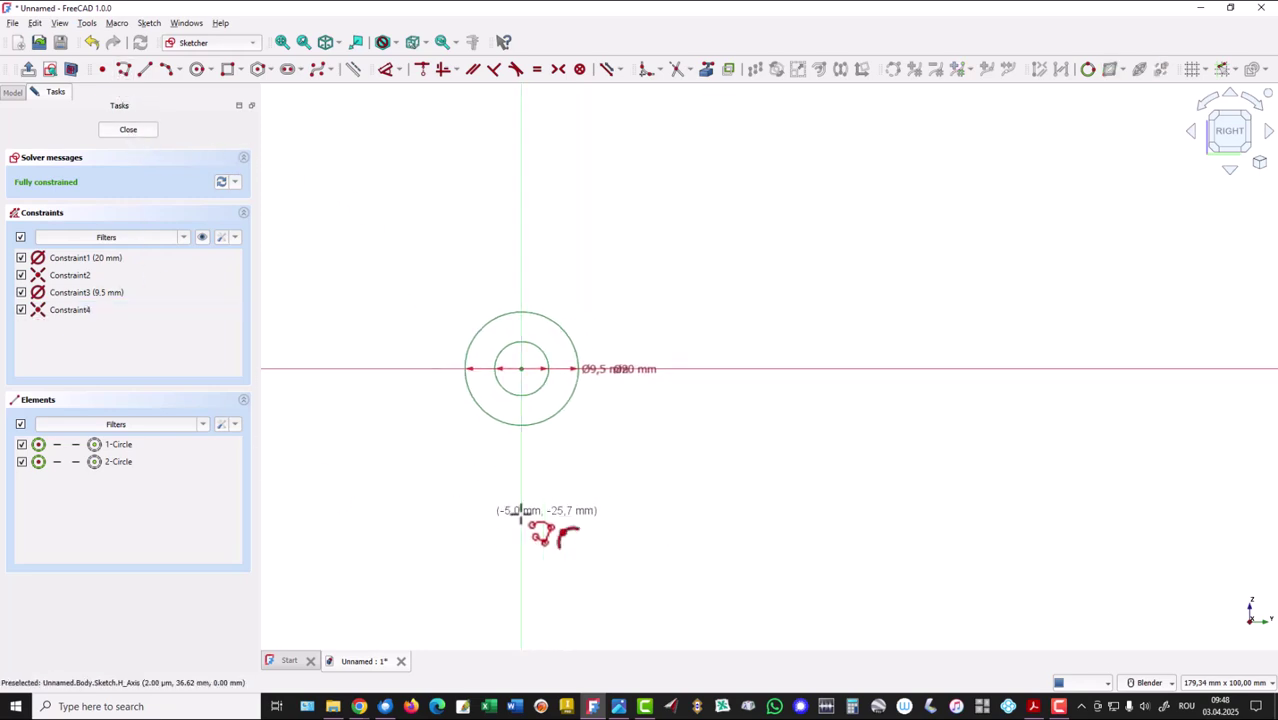
pyautogui.click(561, 410)
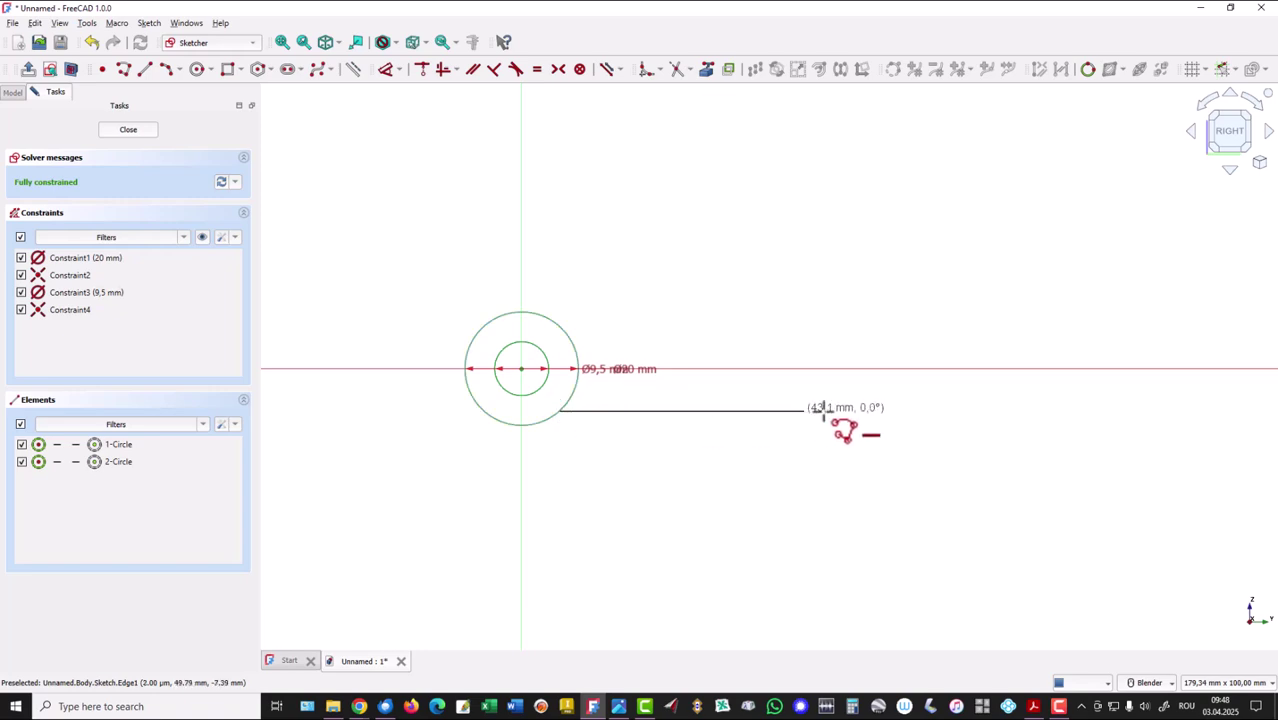
pyautogui.click(871, 411)
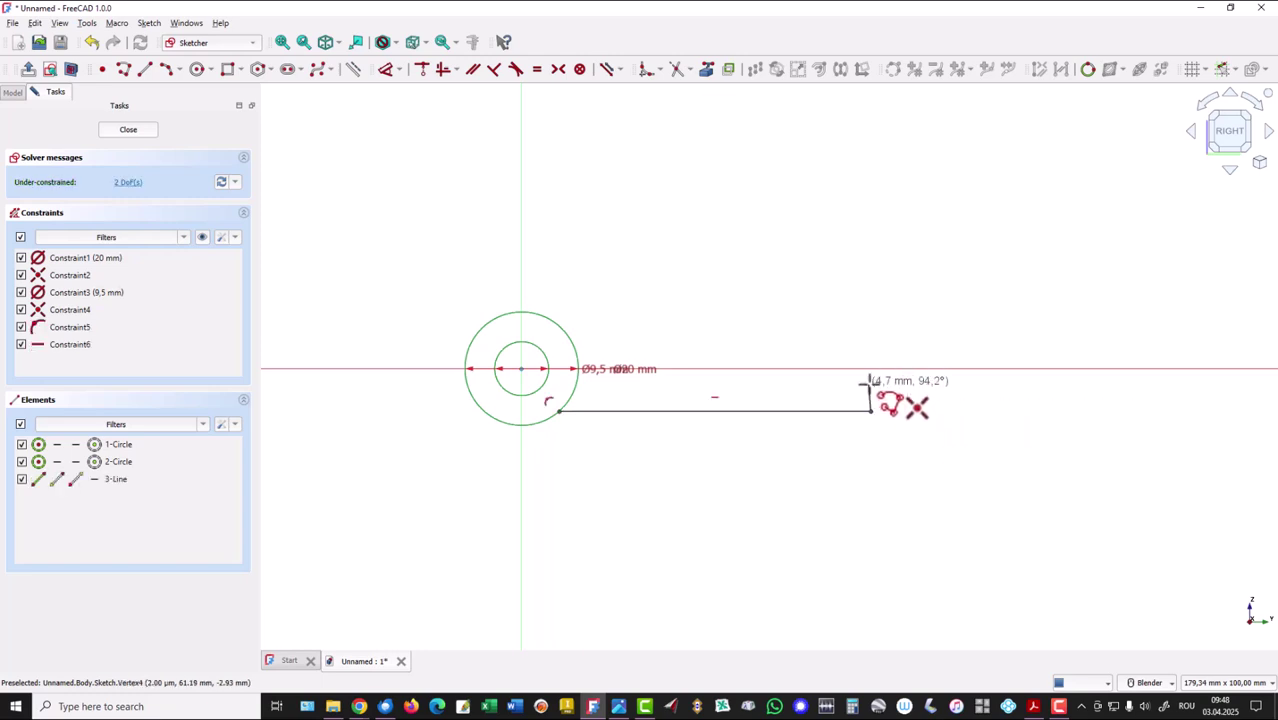
pyautogui.click(871, 380)
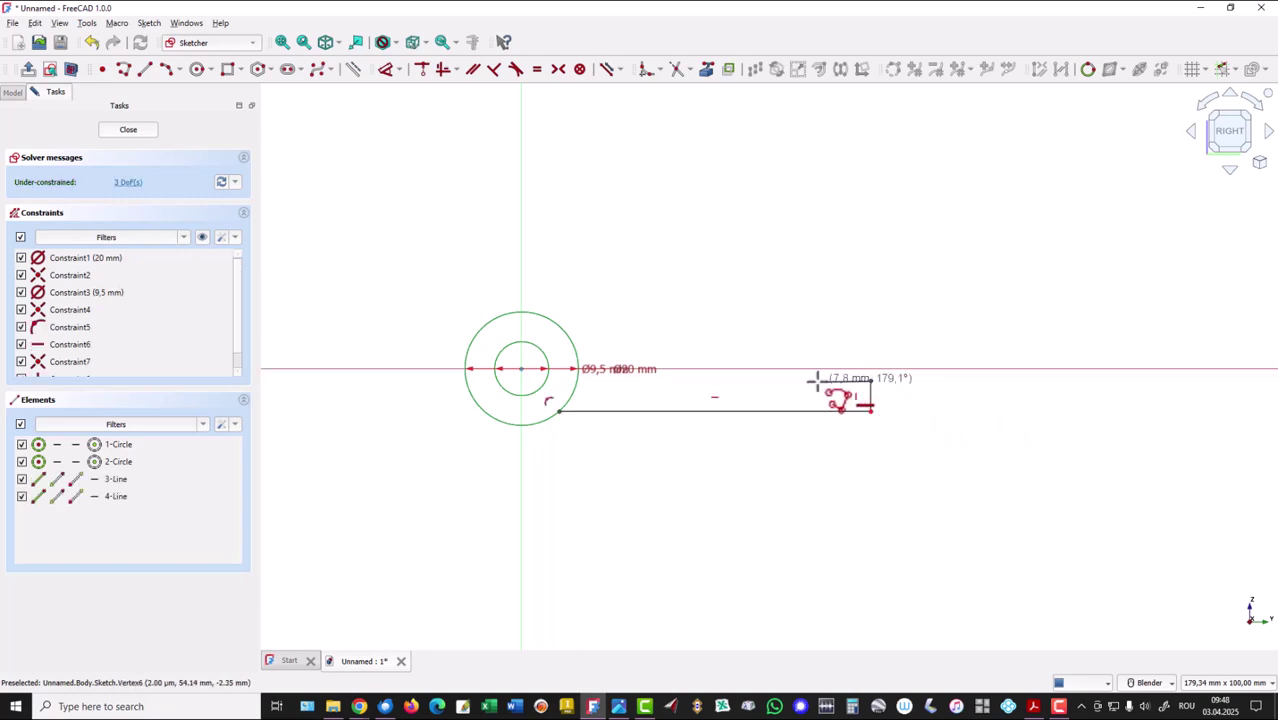
pyautogui.click(754, 380)
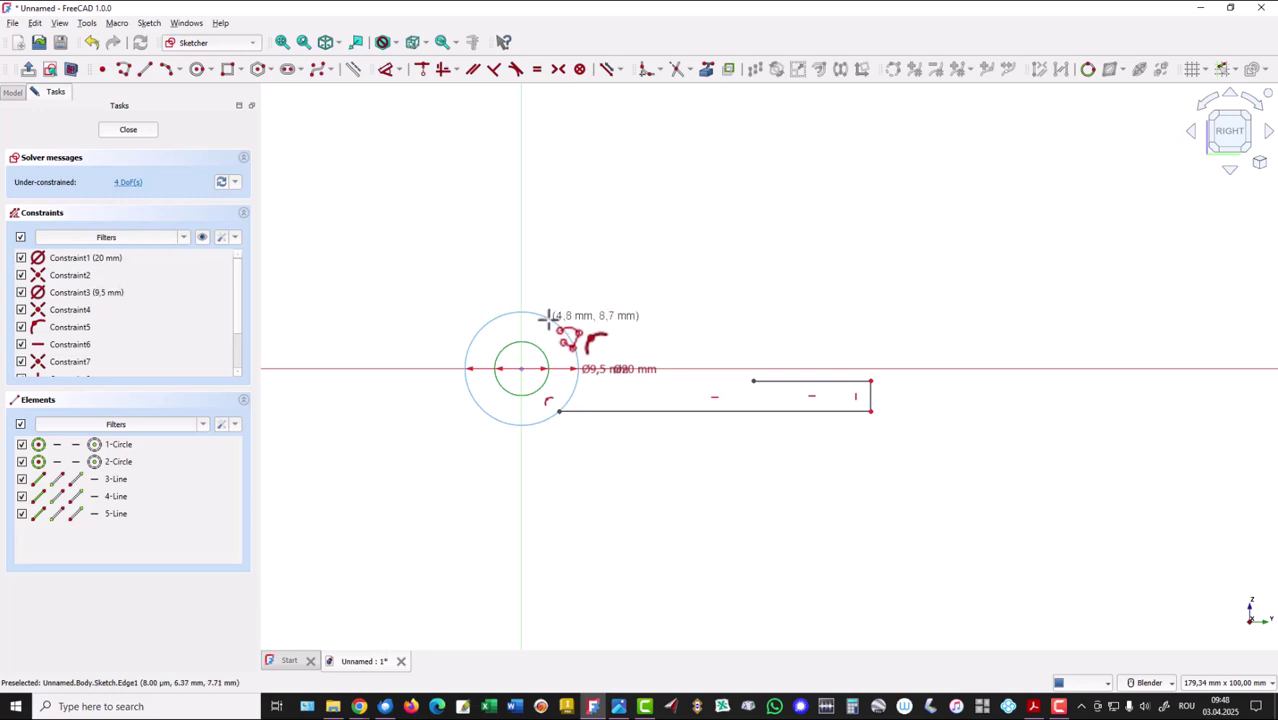
pyautogui.click(549, 317)
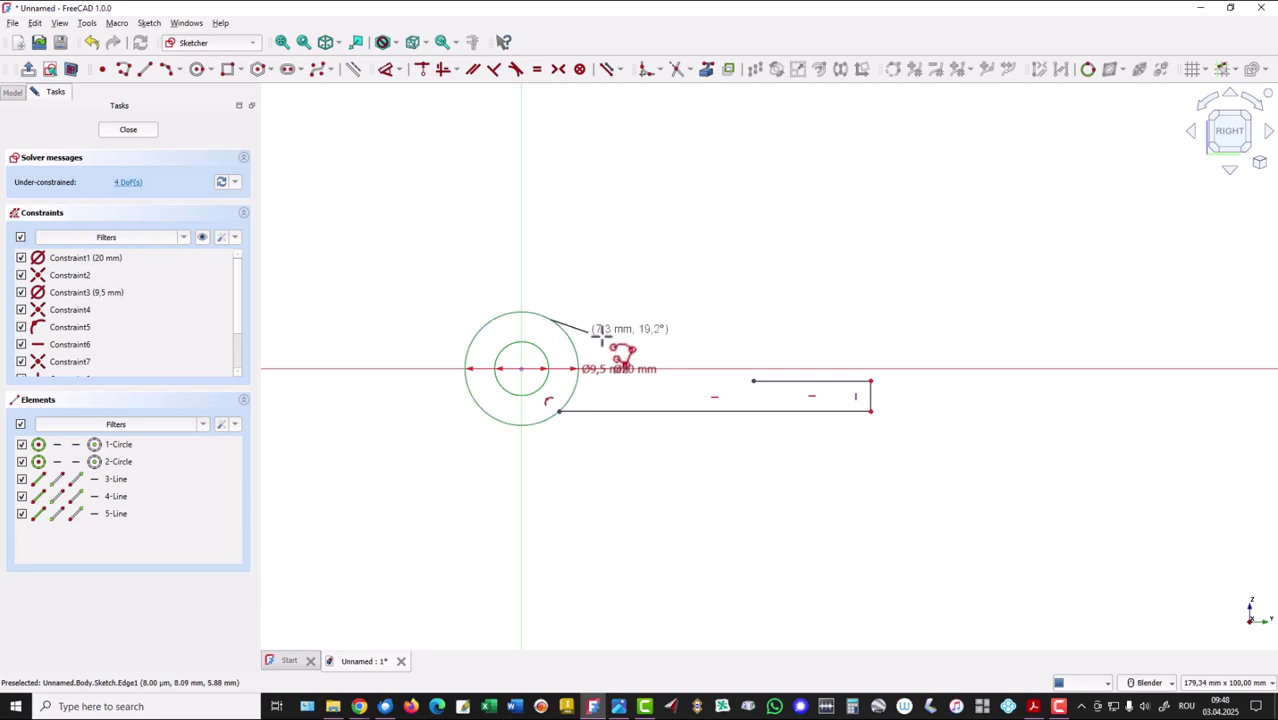
pyautogui.click(720, 352)
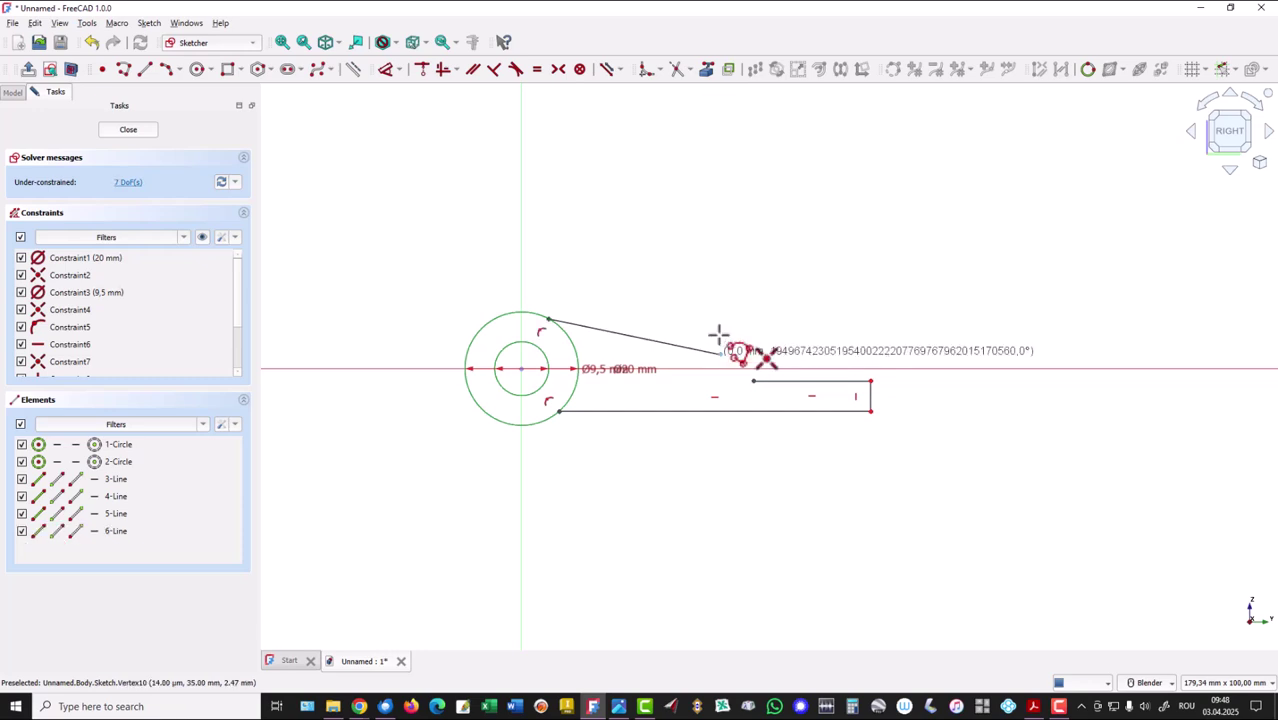
pyautogui.rightClick(730, 289)
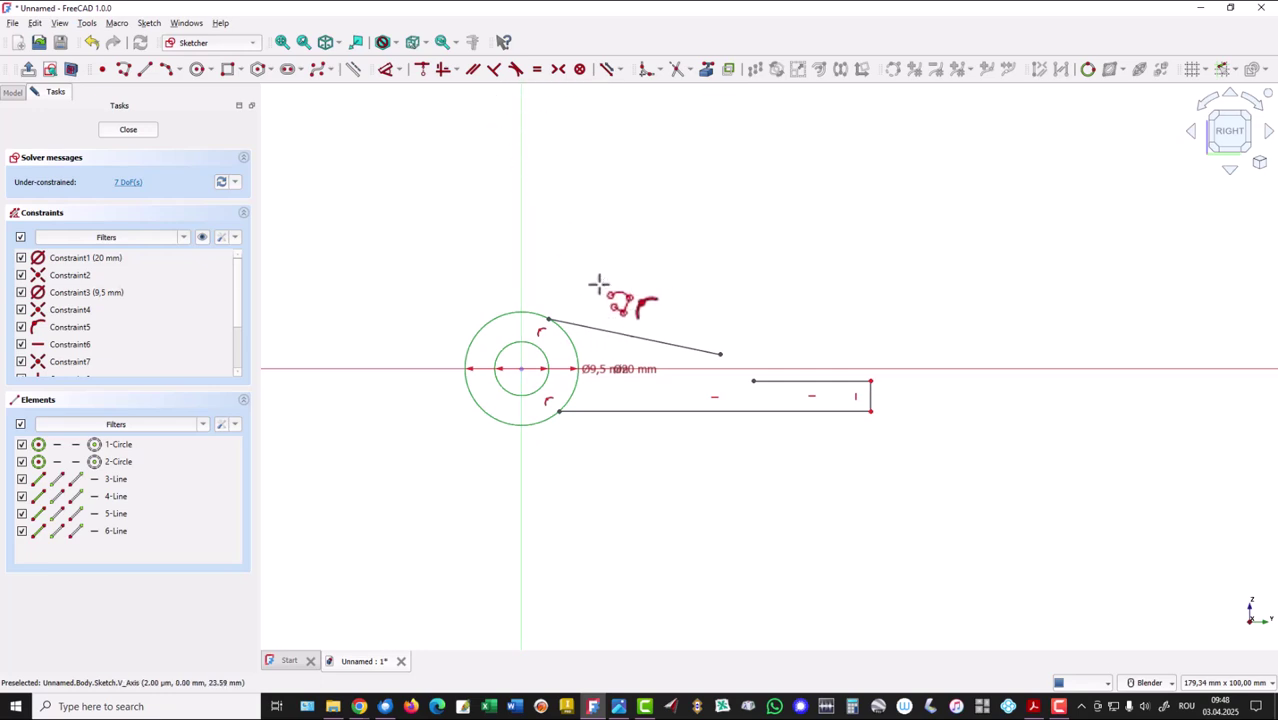
# Make the angled line tangent to the outer circle and trim the circle's right part
pyautogui.click(593, 327)
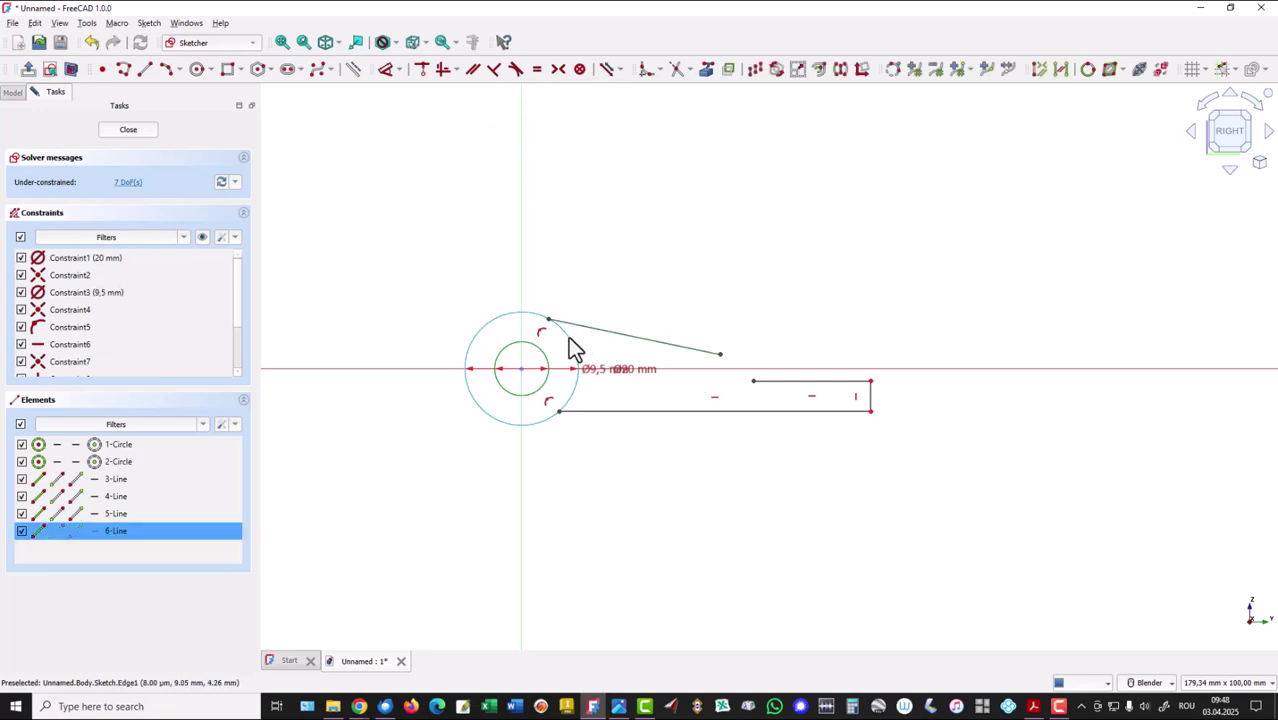
pyautogui.click(569, 338)
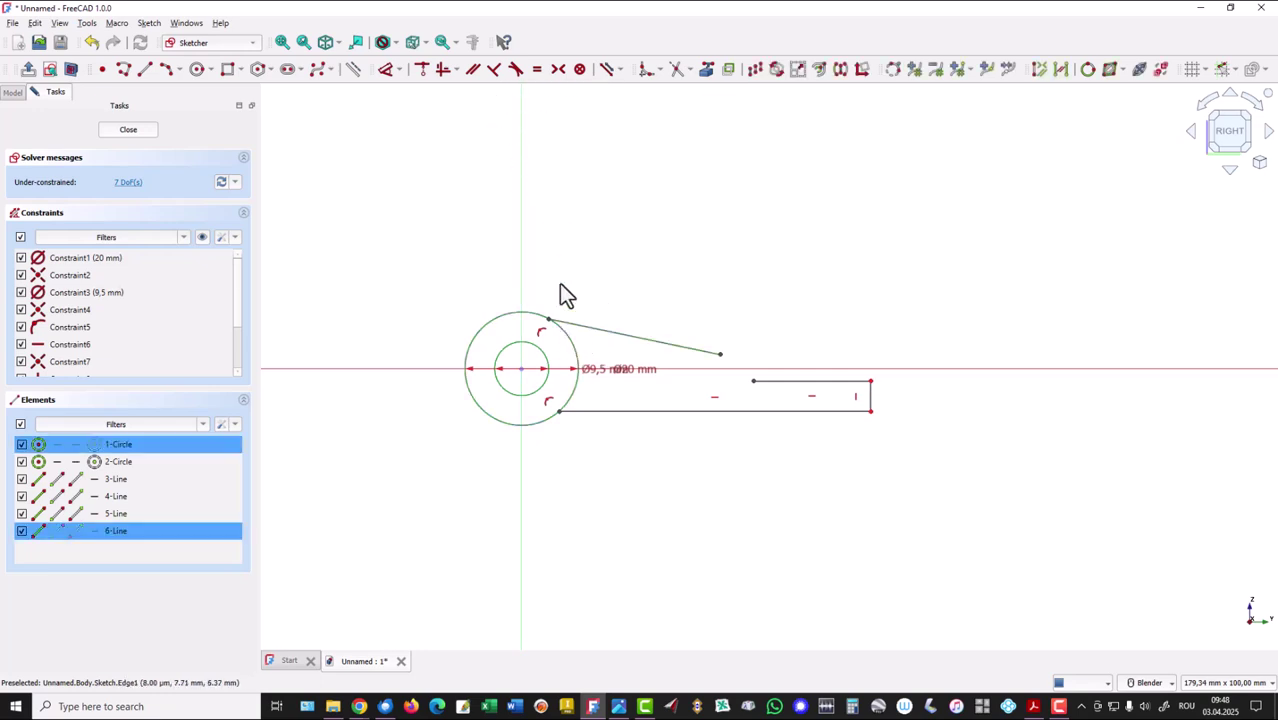
pyautogui.click(510, 71)
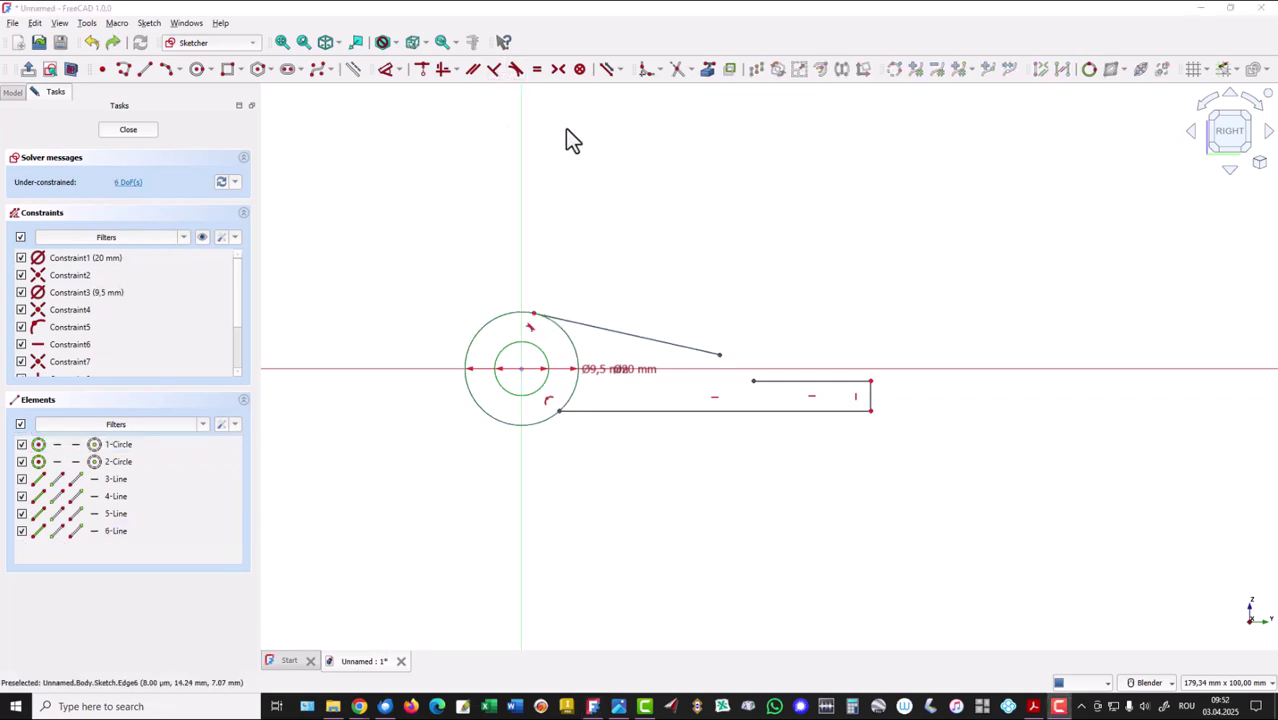
pyautogui.click(672, 70)
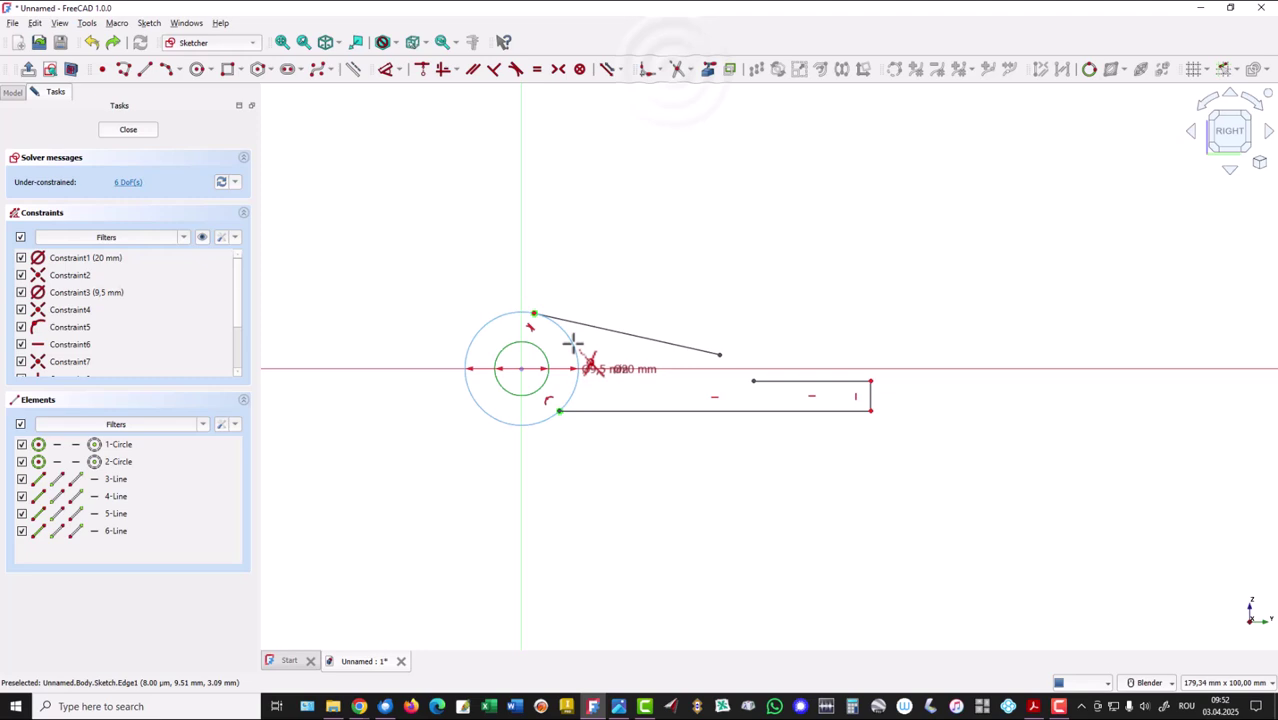
pyautogui.click(573, 343)
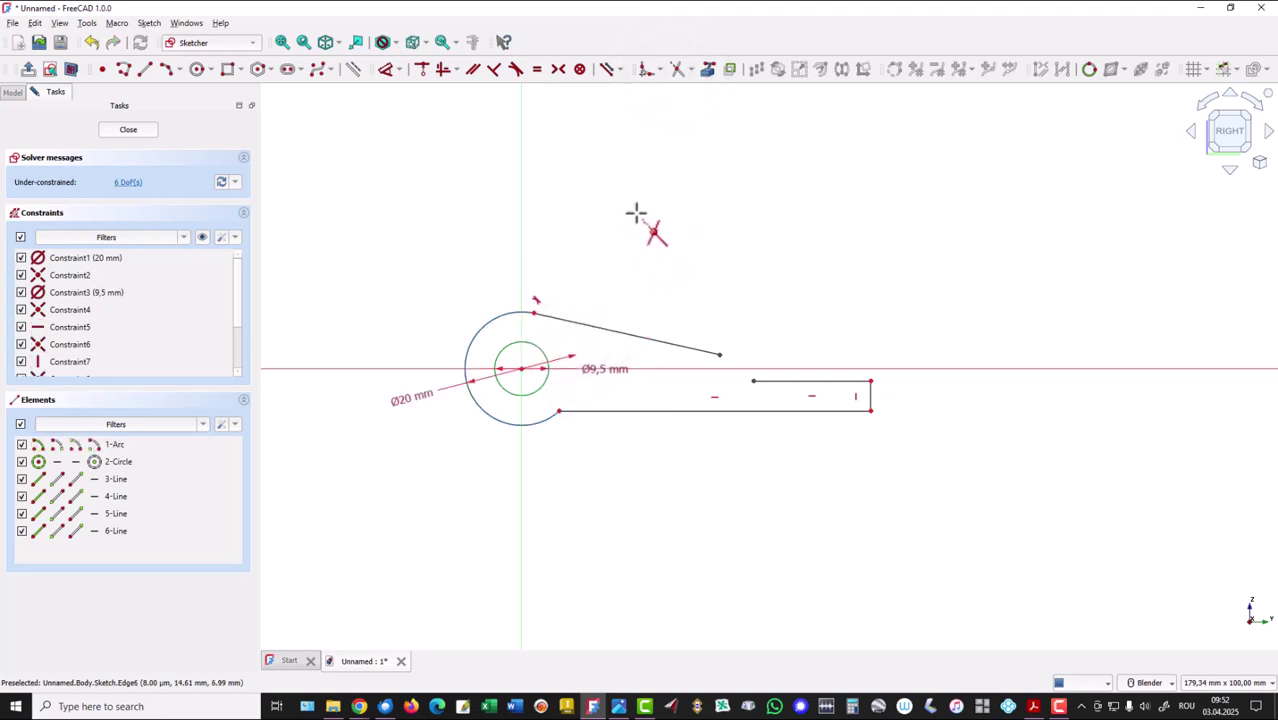
# Join the angled and top lines with a three-point arc tangent to the top line
pyautogui.click(180, 70)
pyautogui.click(187, 104)
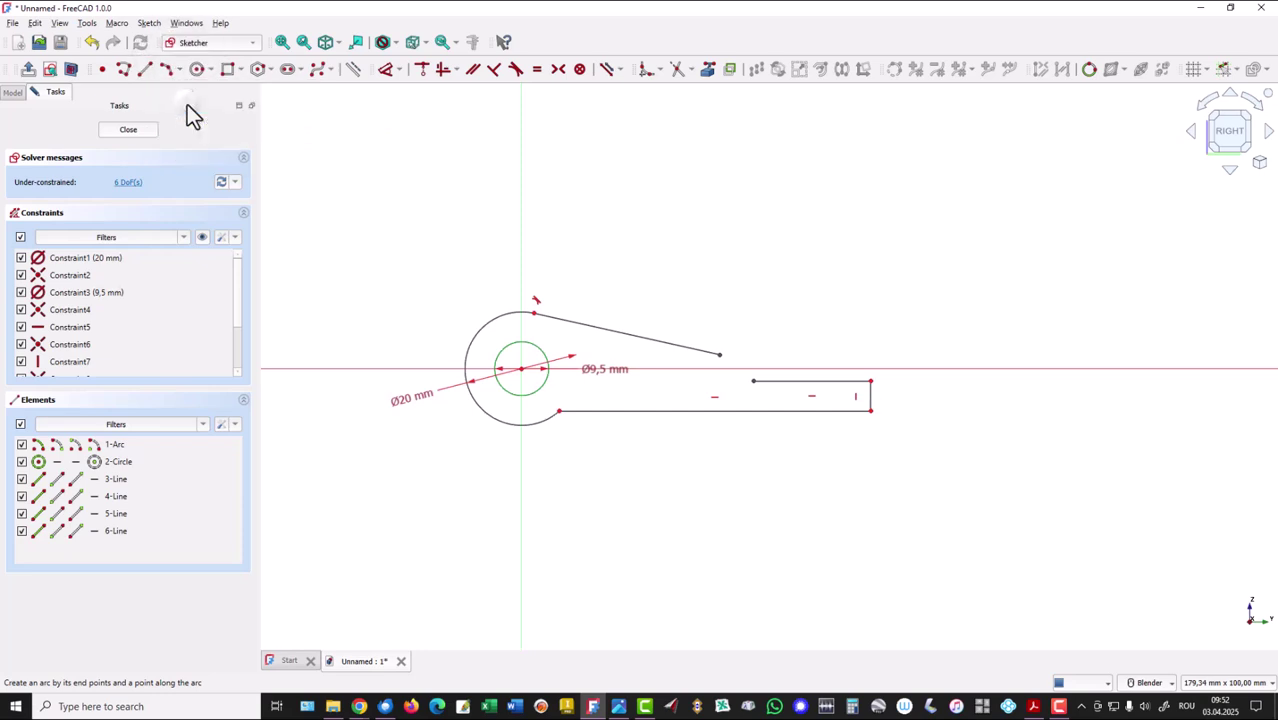
pyautogui.click(720, 356)
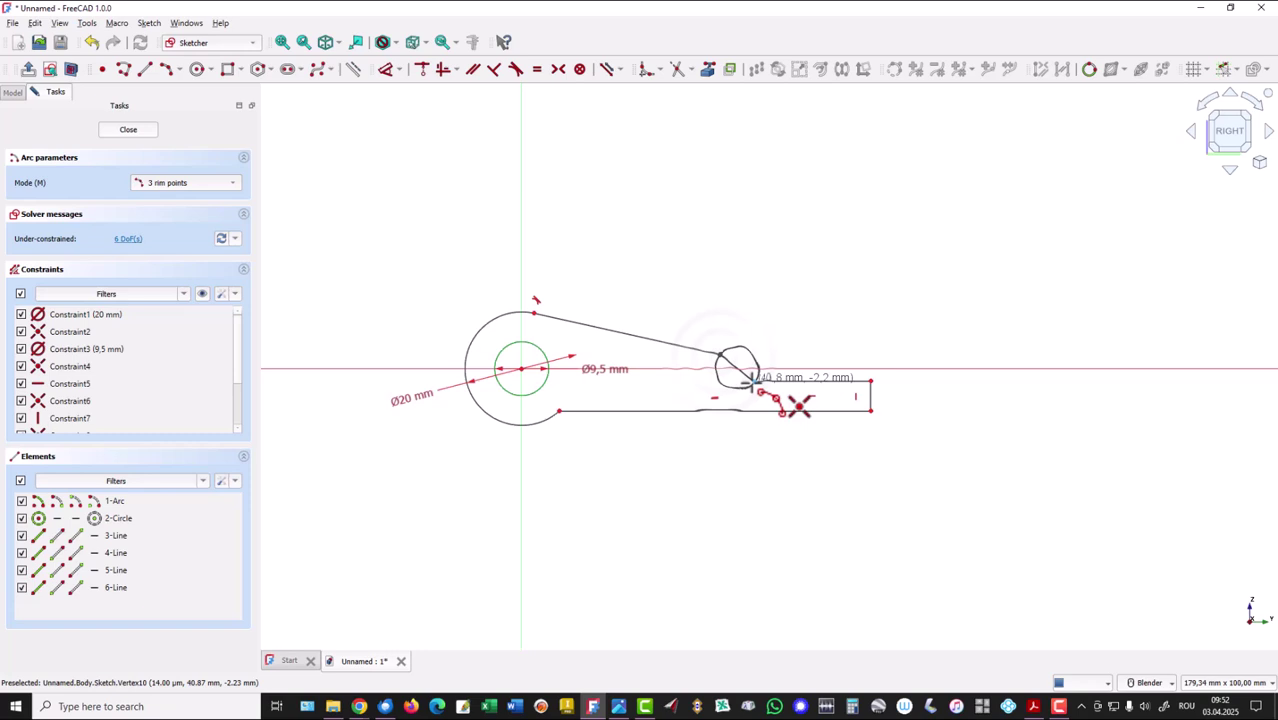
pyautogui.click(755, 381)
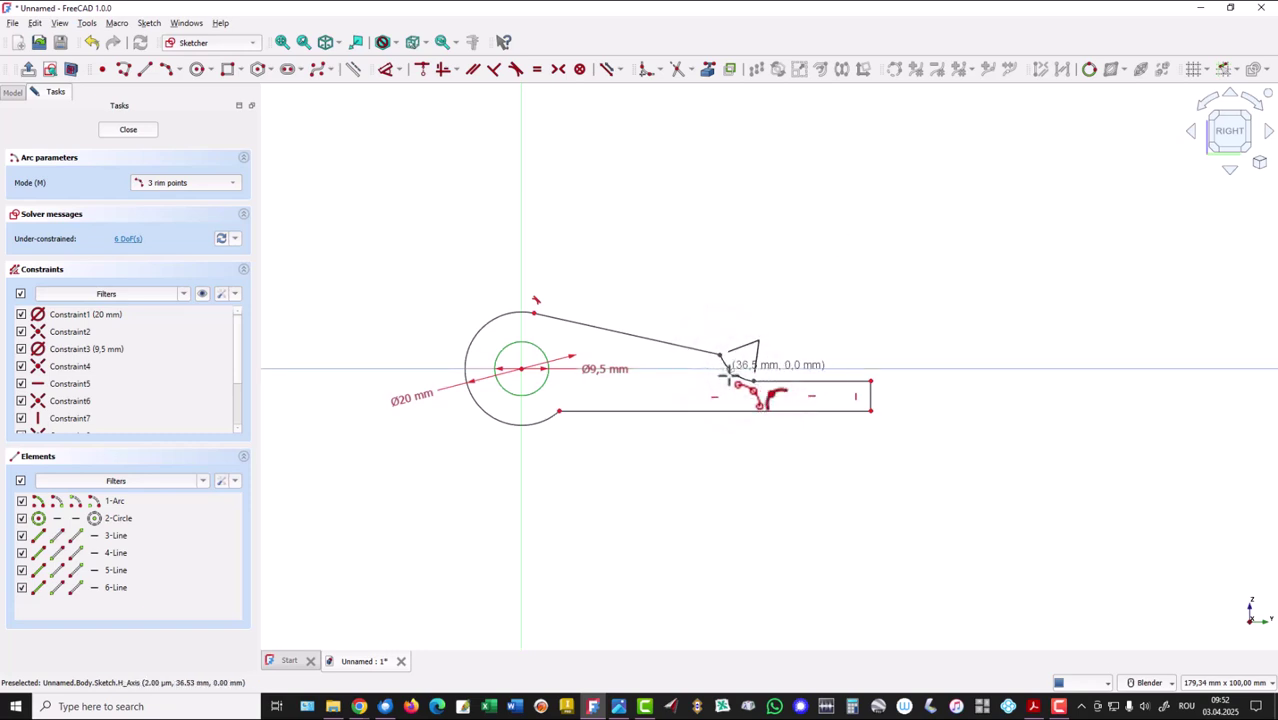
pyautogui.click(736, 372)
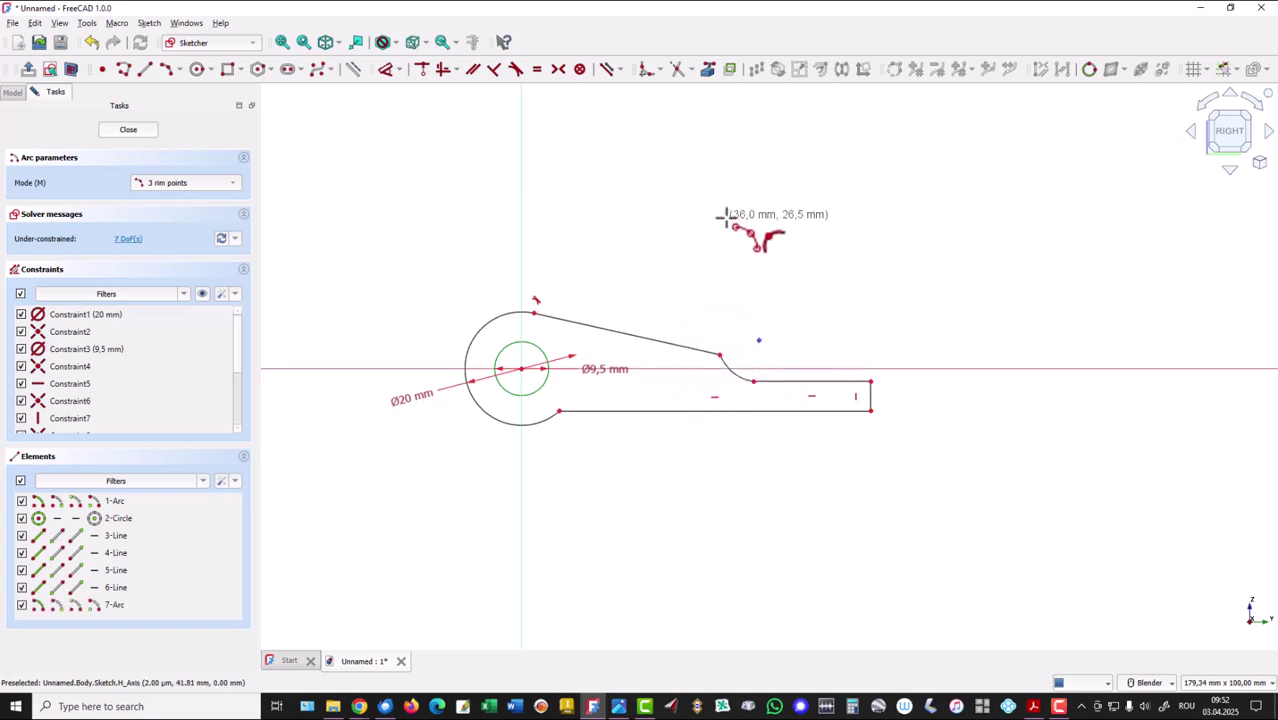
pyautogui.rightClick(678, 219)
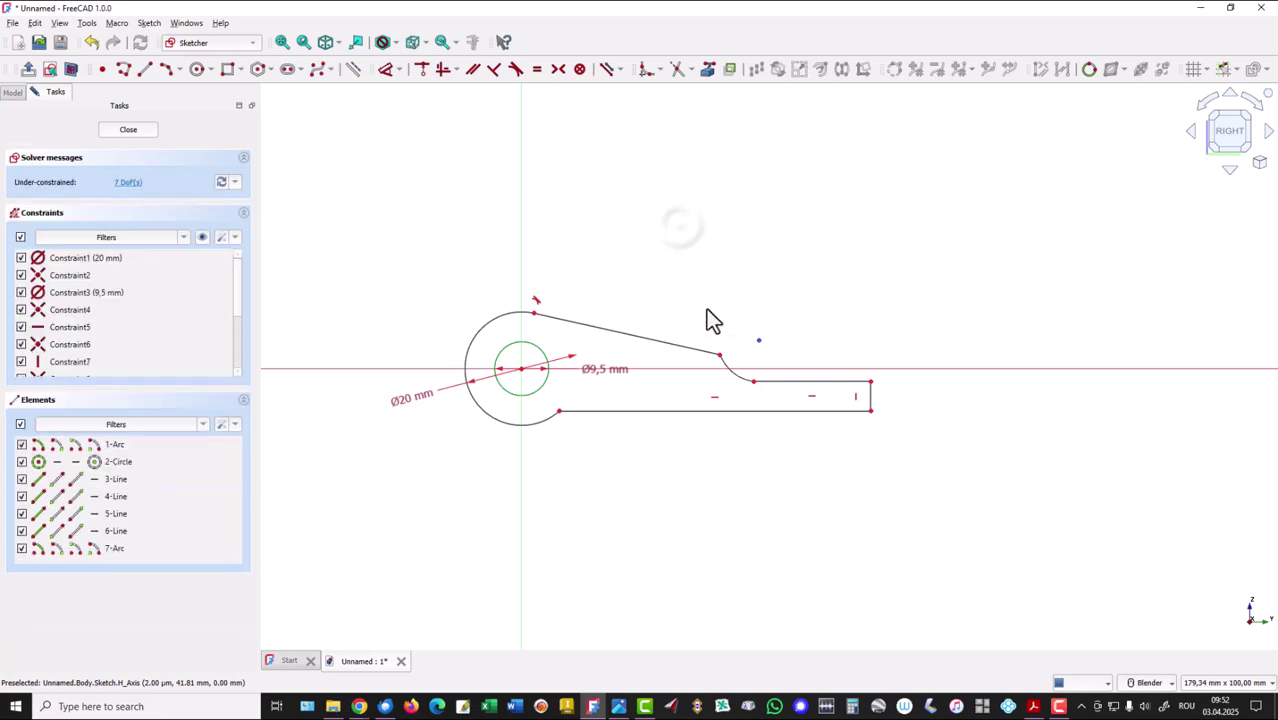
pyautogui.click(742, 378)
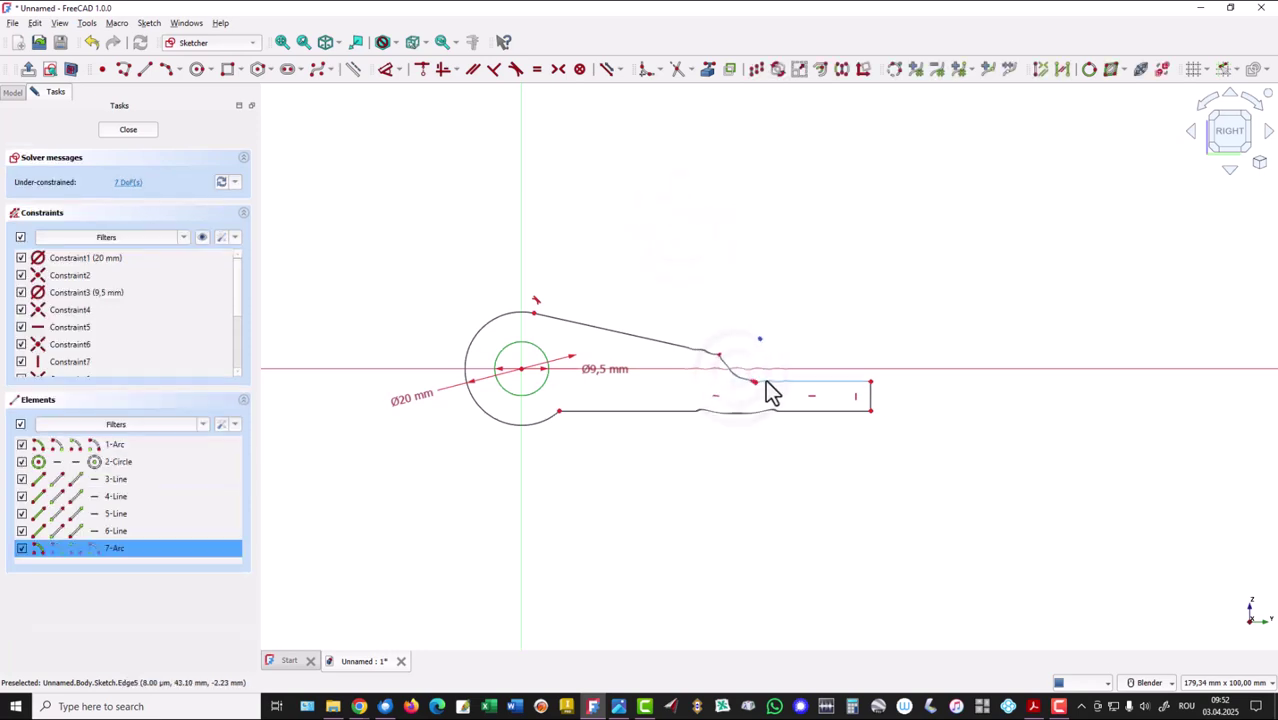
pyautogui.click(765, 381)
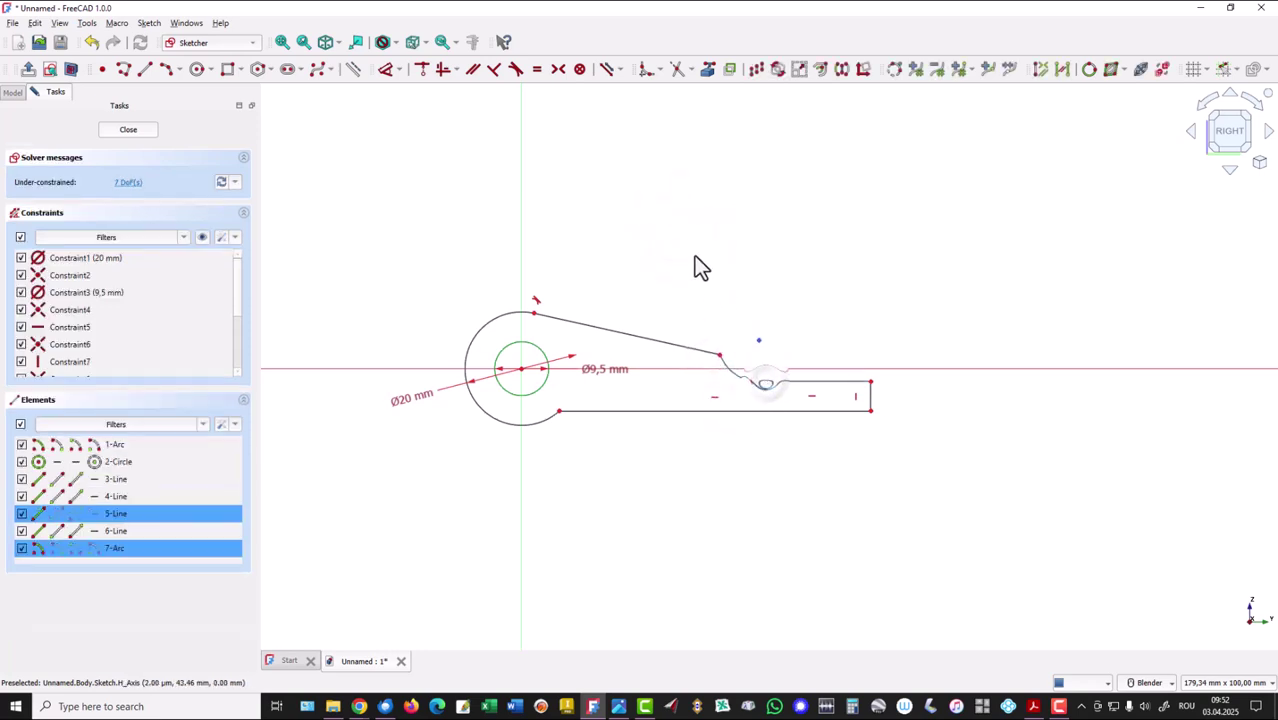
pyautogui.click(515, 70)
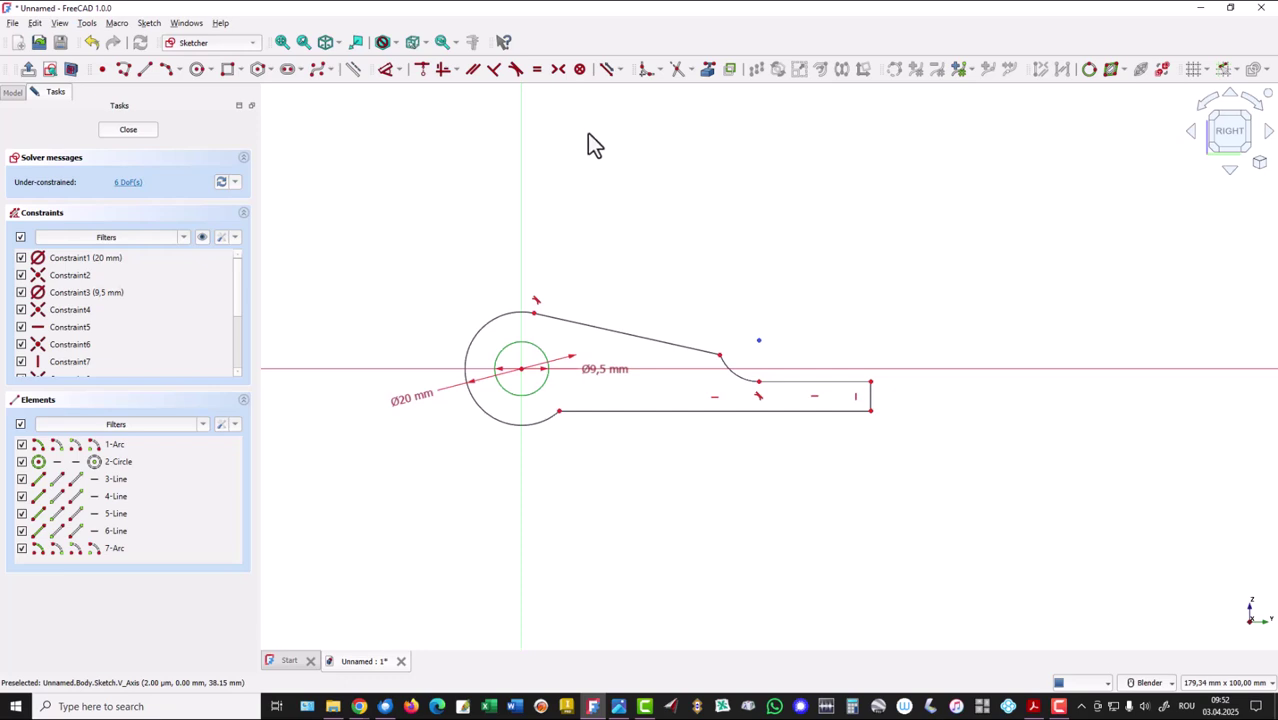
# Tie the bottom line to the hole centre with a 7 mm vertical distance
pyautogui.click(387, 69)
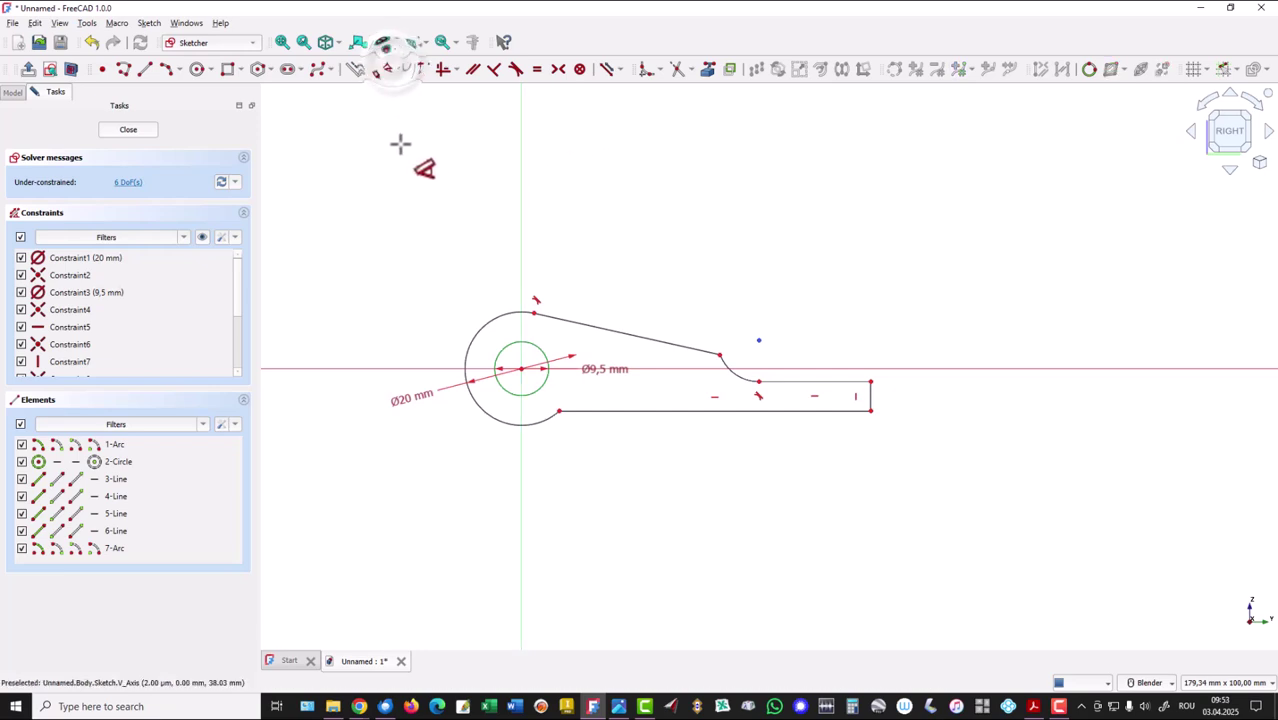
pyautogui.click(658, 411)
pyautogui.click(519, 369)
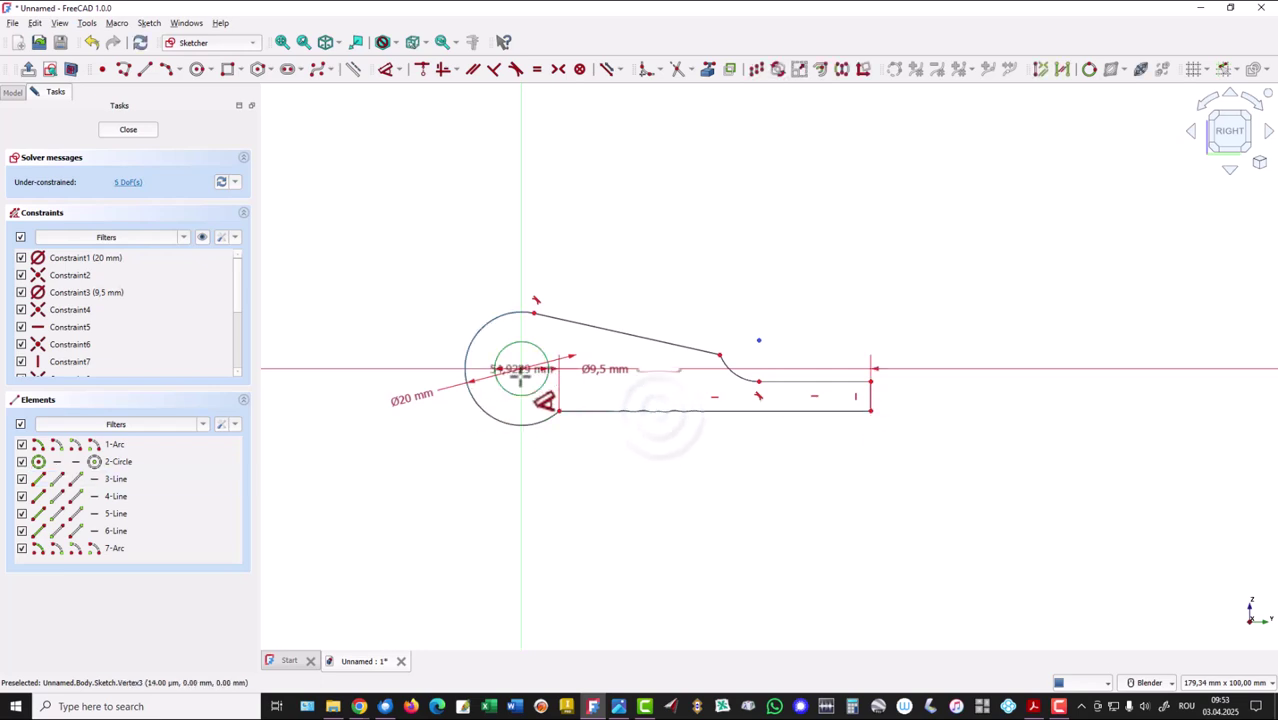
pyautogui.click(466, 371)
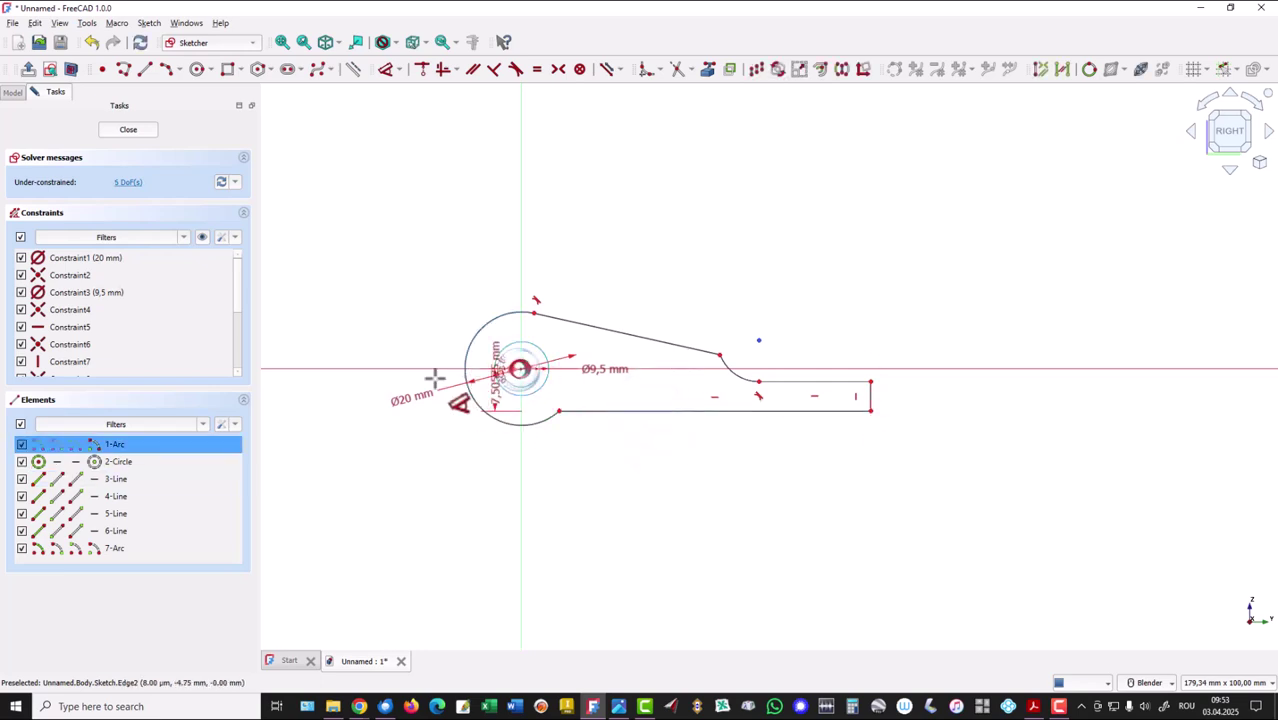
pyautogui.click(360, 390)
pyautogui.write('20')
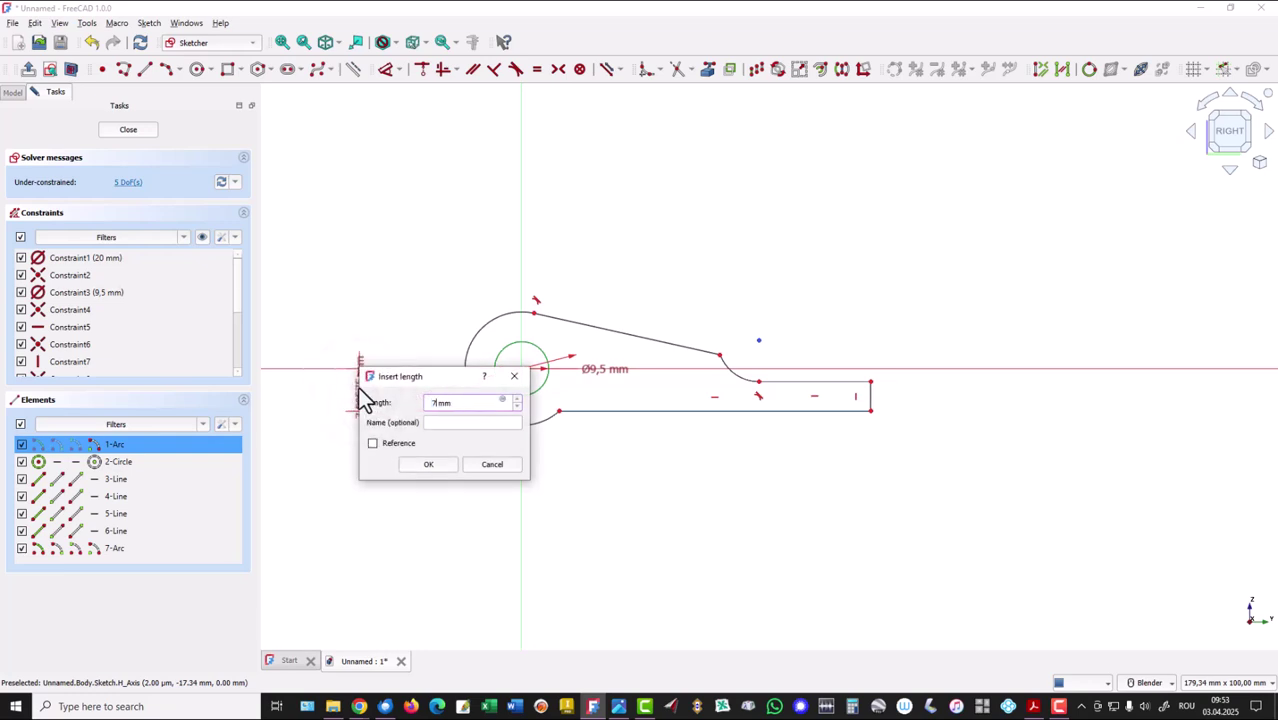
pyautogui.press('Return')
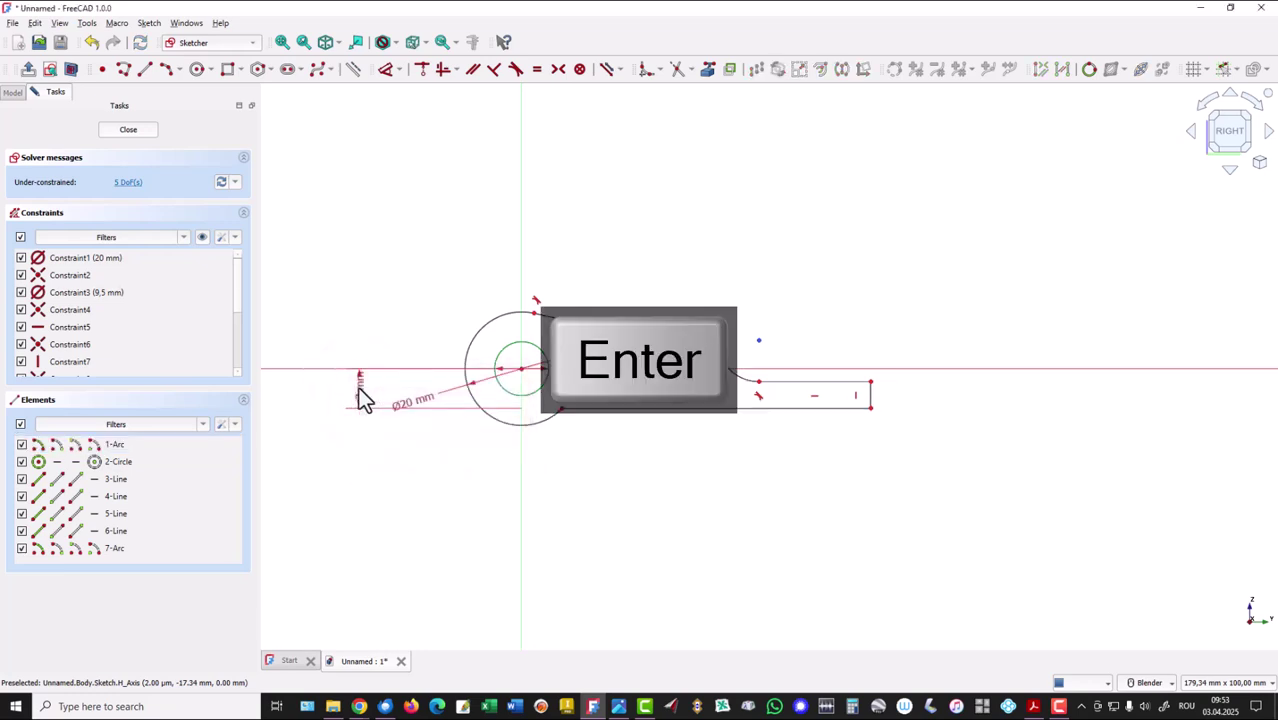
# Dimension the arm's rectangular end at 5 mm
pyautogui.click(820, 381)
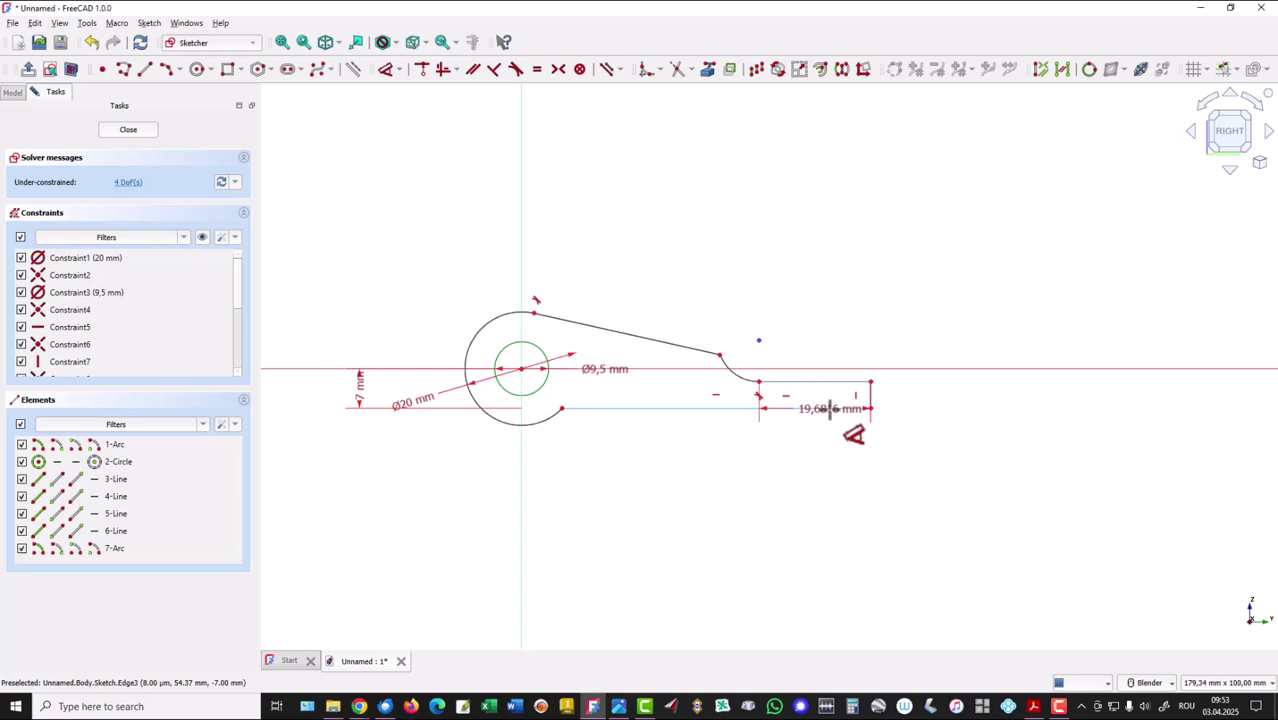
pyautogui.click(941, 400)
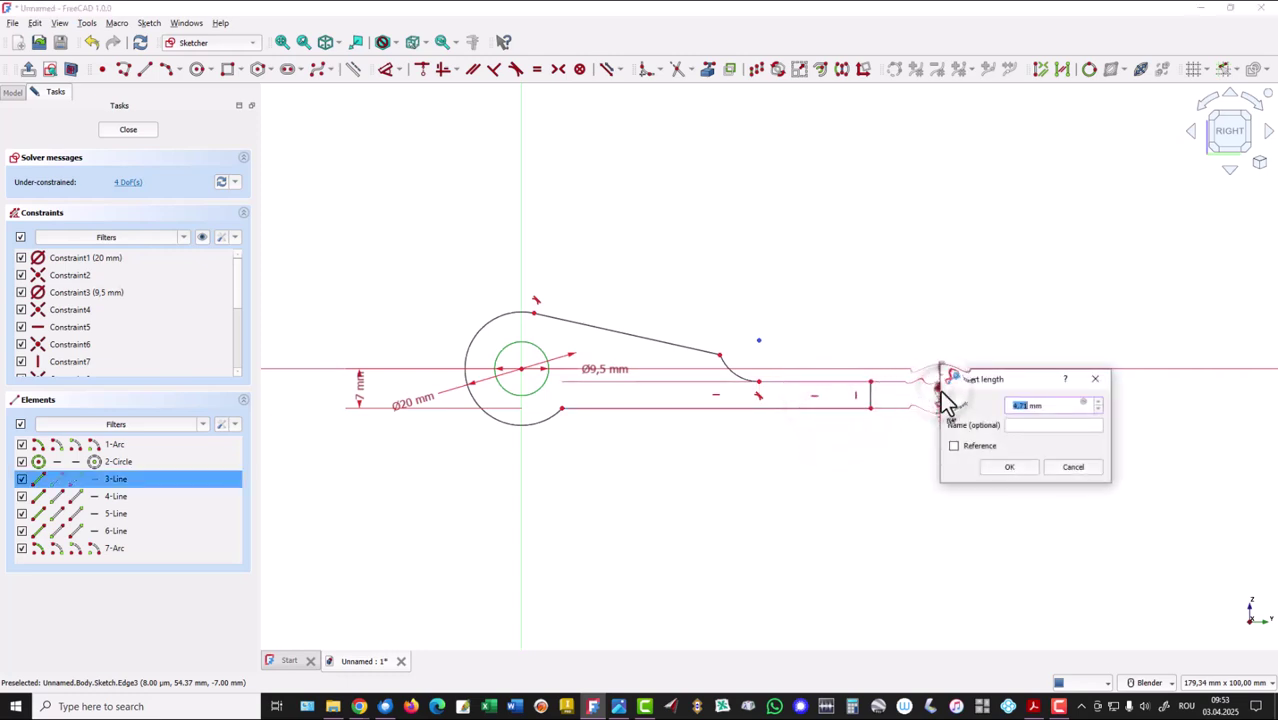
pyautogui.write('5')
pyautogui.press('Return')
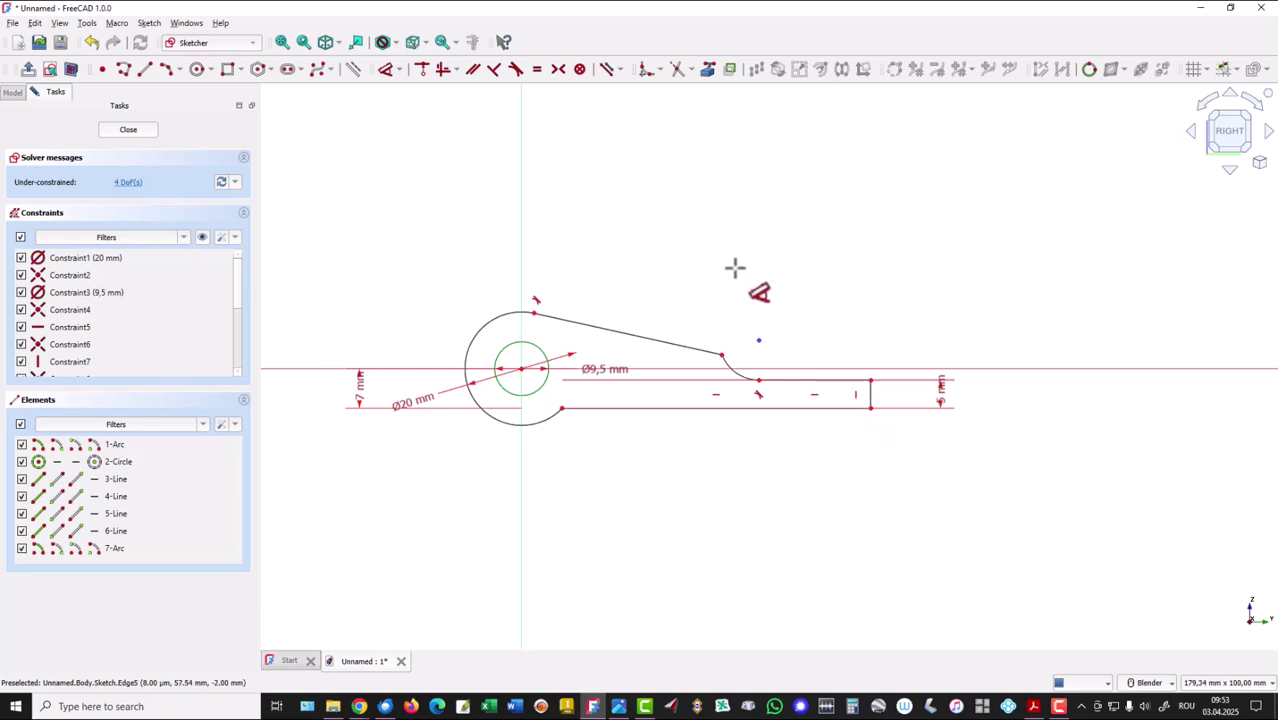
# Chamfer the lower-right corner of the arm's rectangular end
pyautogui.click(656, 70)
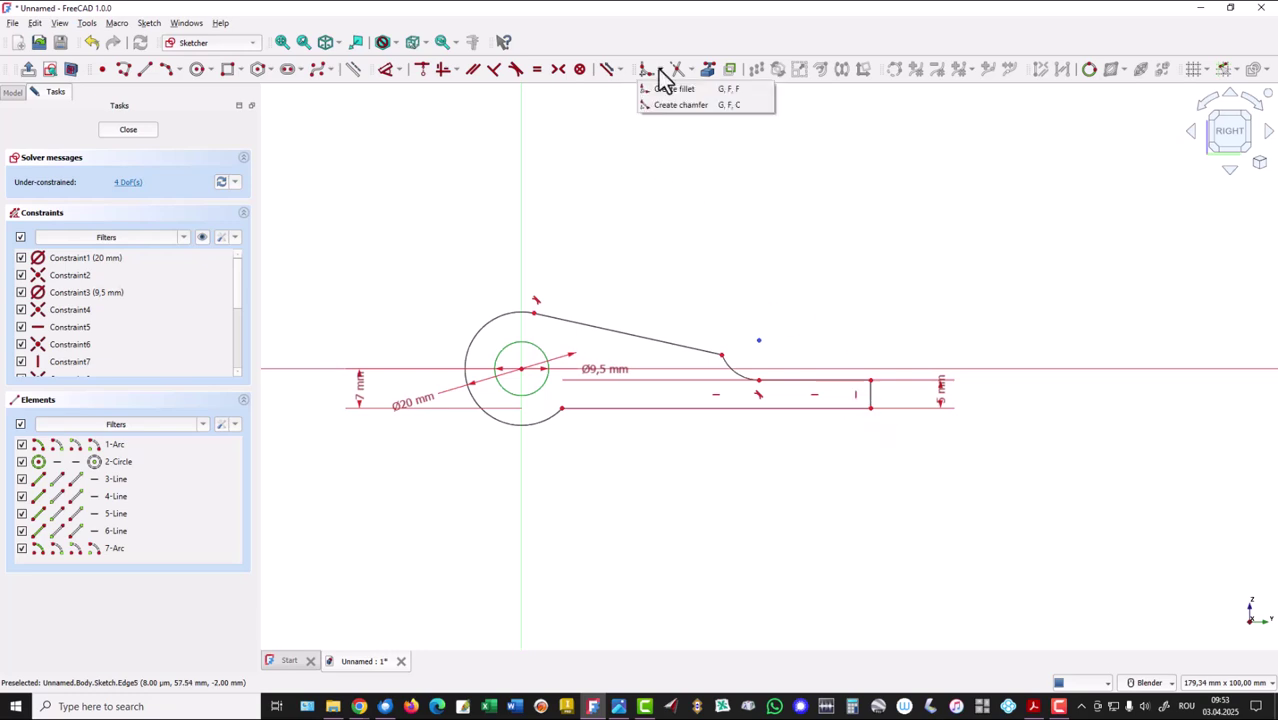
pyautogui.click(670, 105)
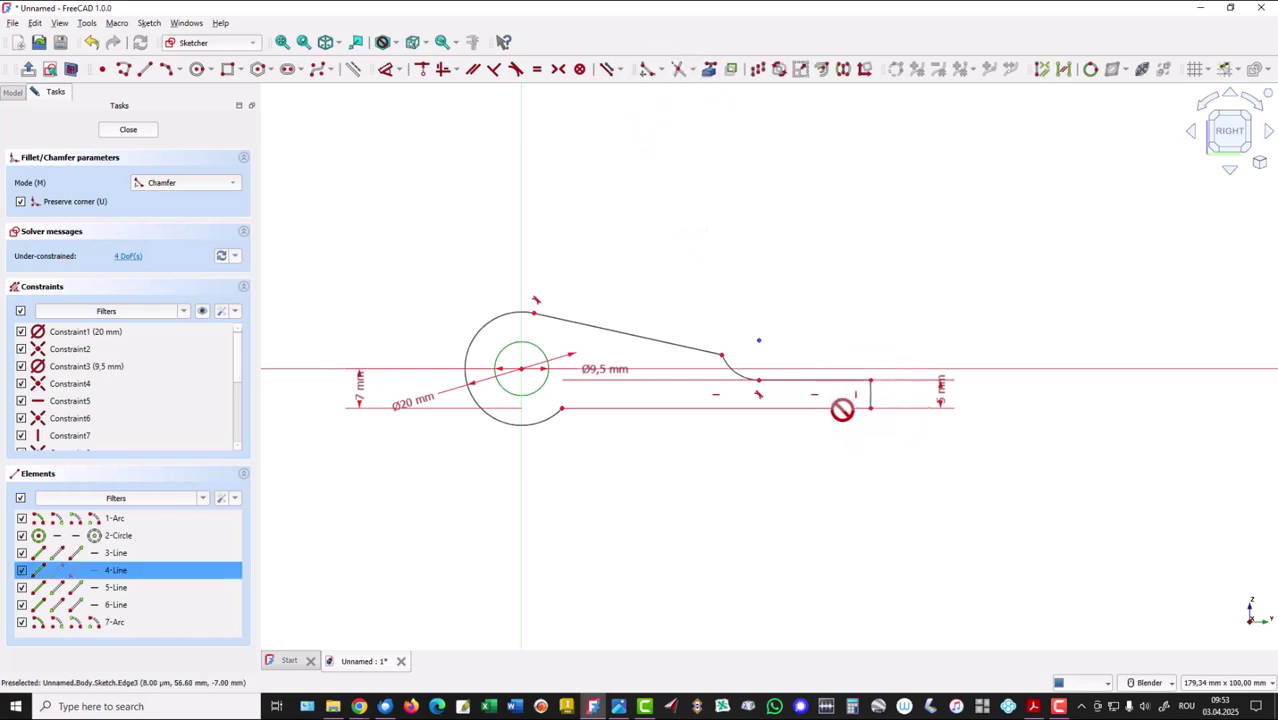
pyautogui.click(842, 407)
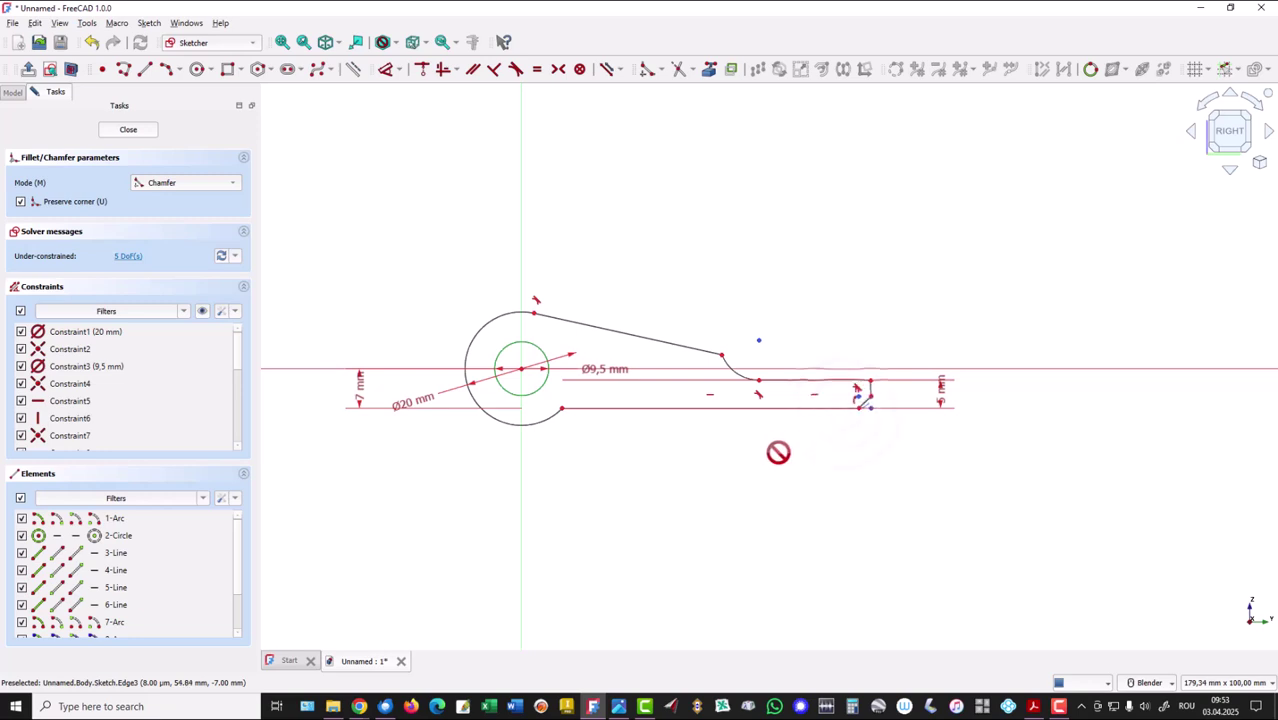
pyautogui.press('Escape')
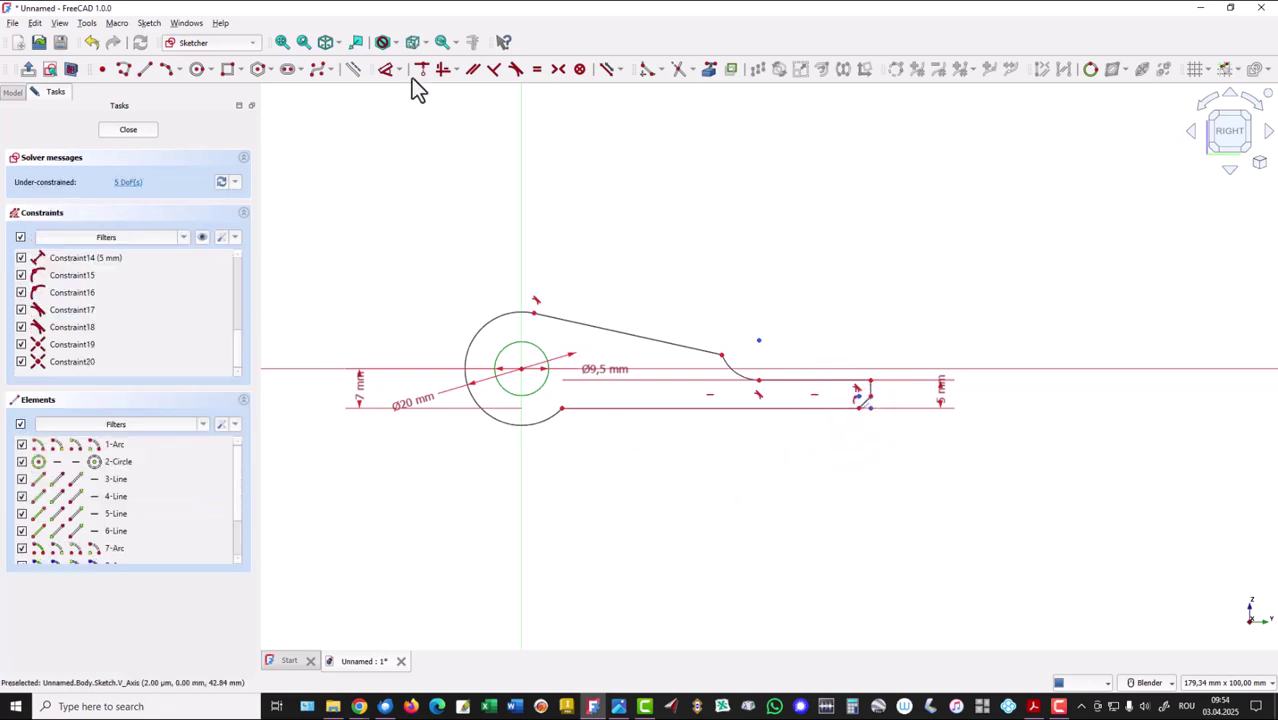
pyautogui.click(385, 68)
pyautogui.scroll(2, 874, 425)
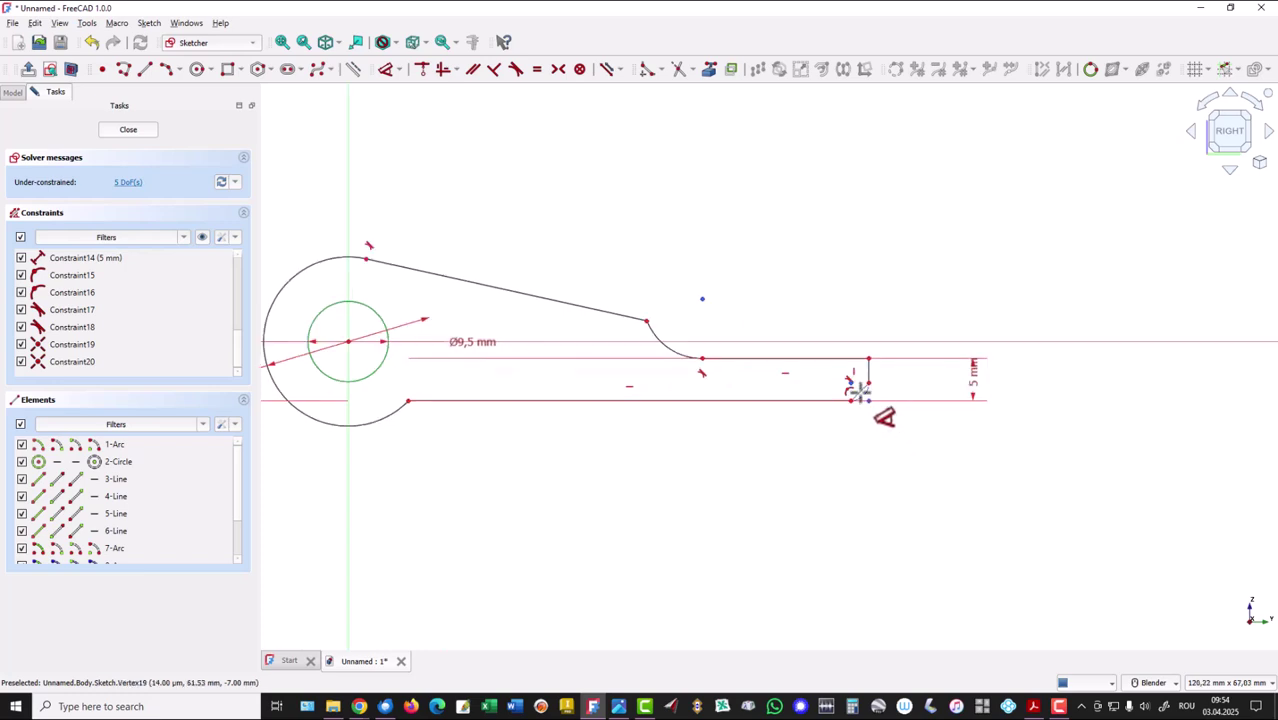
# Dimension the chamfer line at 2 mm
pyautogui.click(858, 392)
pyautogui.click(856, 447)
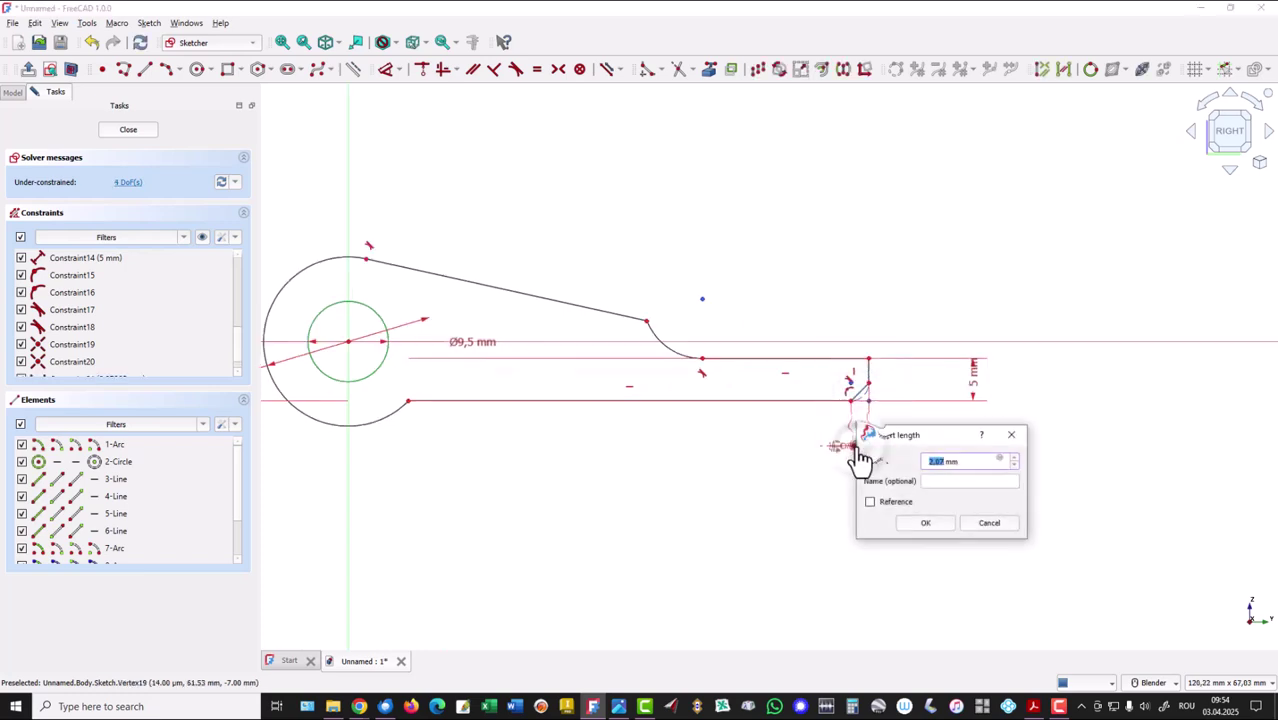
pyautogui.write('2')
pyautogui.press('Return')
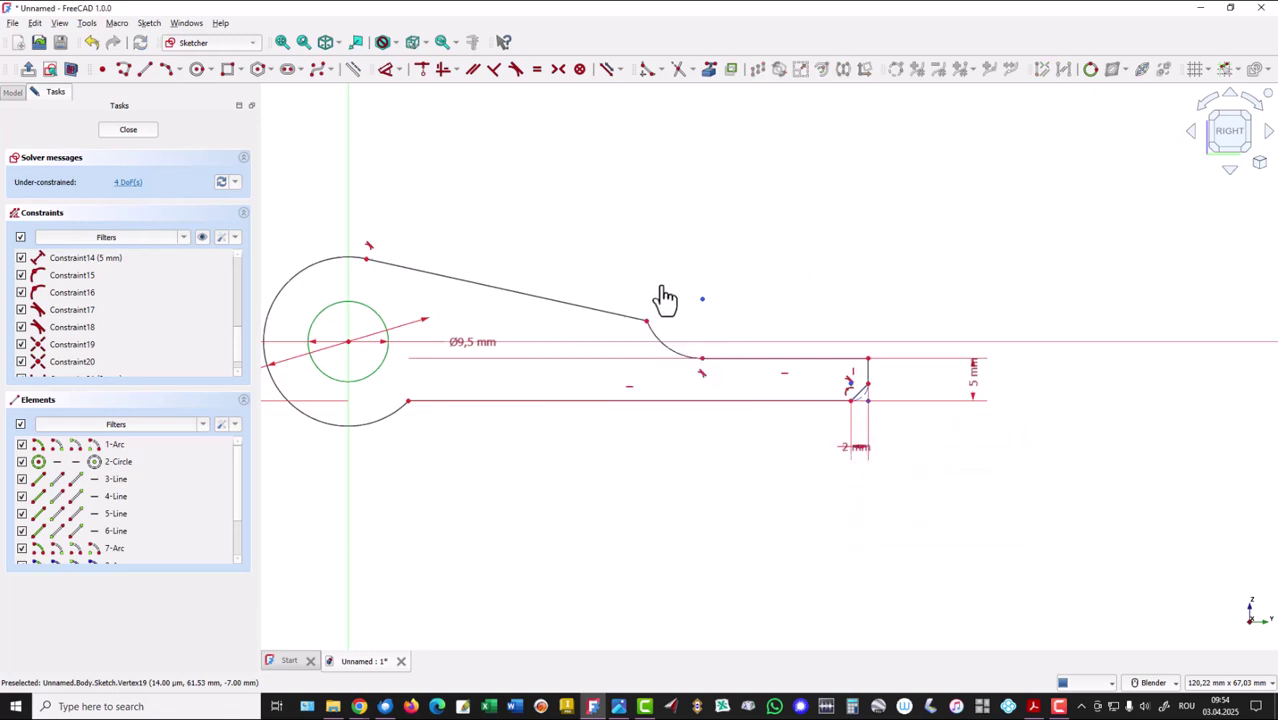
# Set the connecting arc's radius to 2 mm
pyautogui.click(665, 360)
pyautogui.press('d')
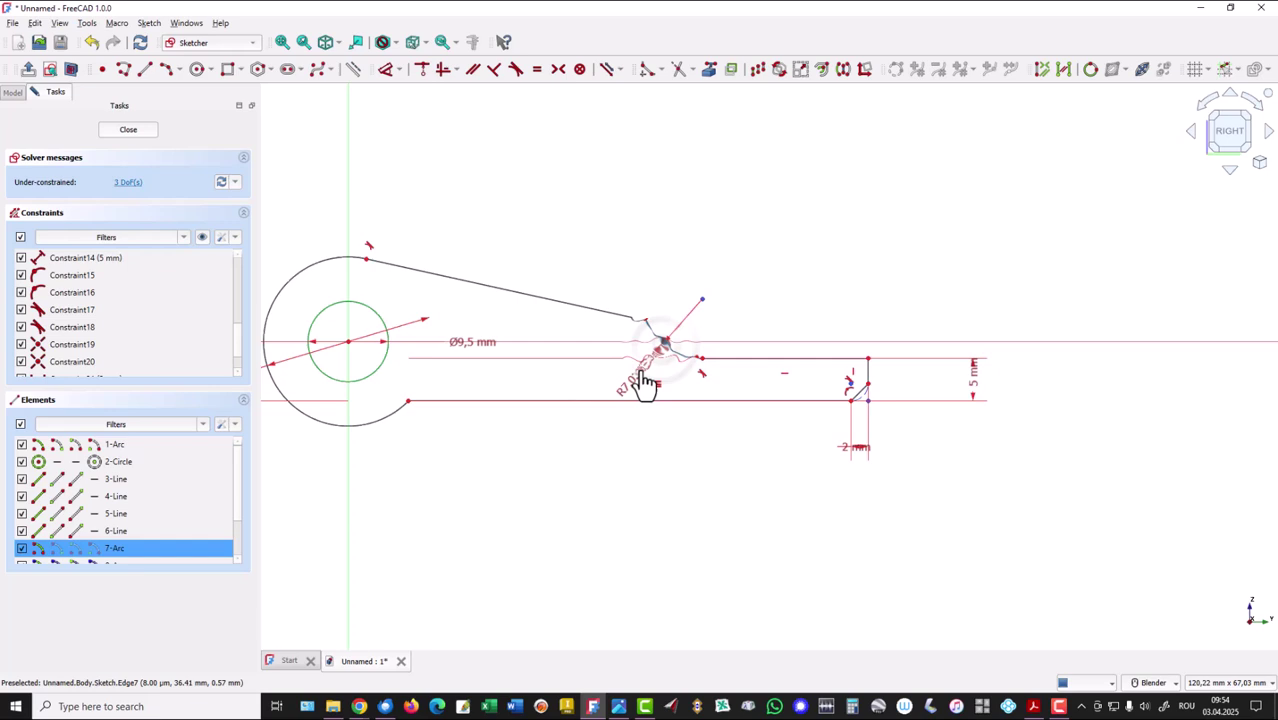
pyautogui.click(642, 380)
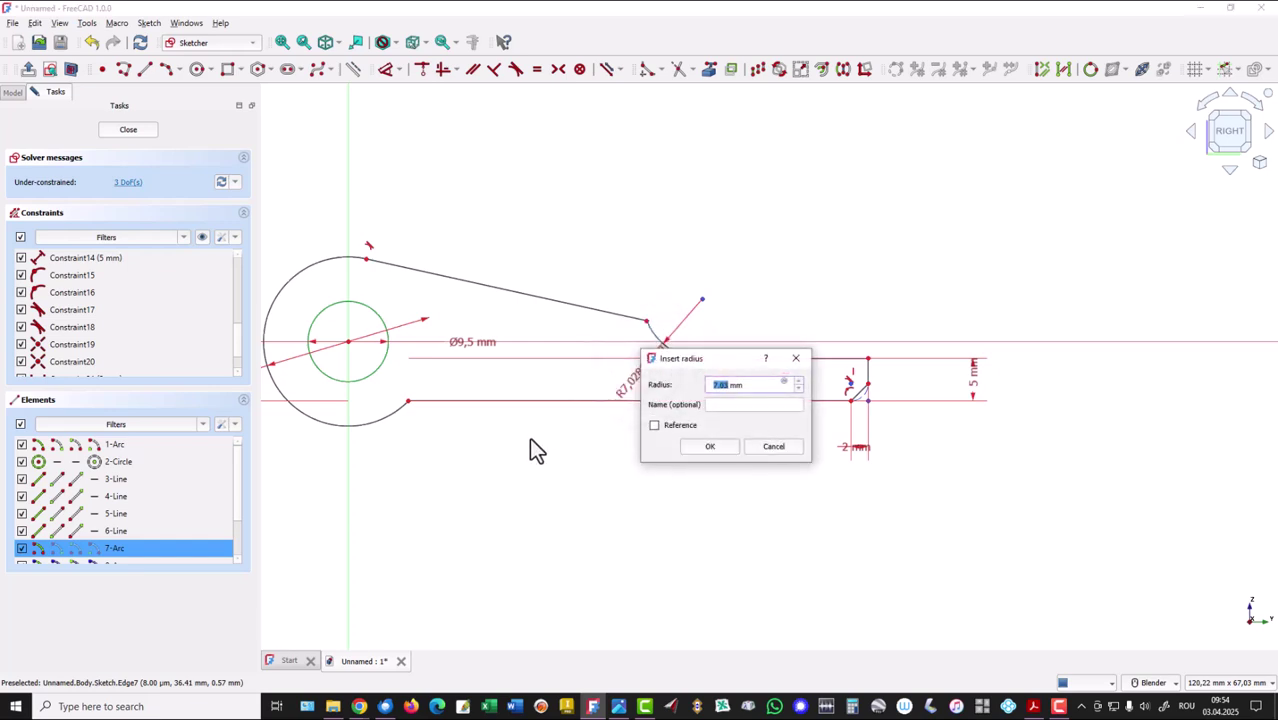
pyautogui.write('2')
pyautogui.press('Return')
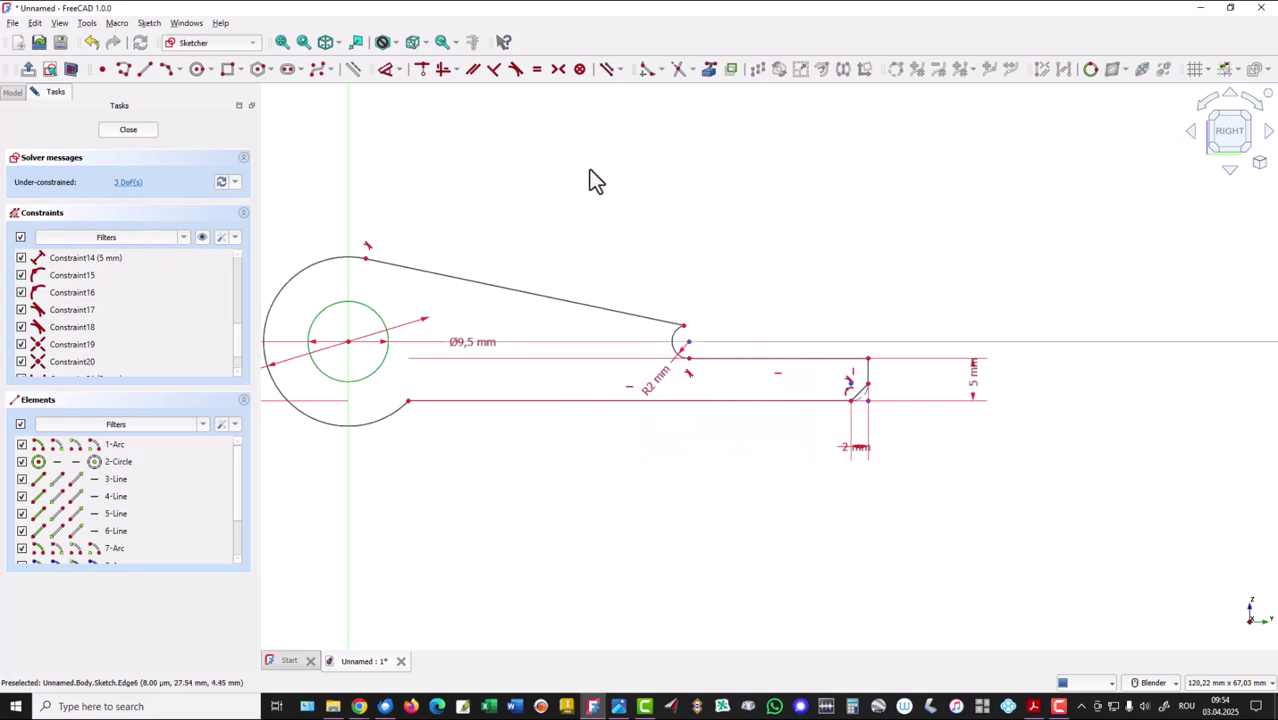
# Align the arc-end line horizontally with the circle centre
pyautogui.click(638, 180)
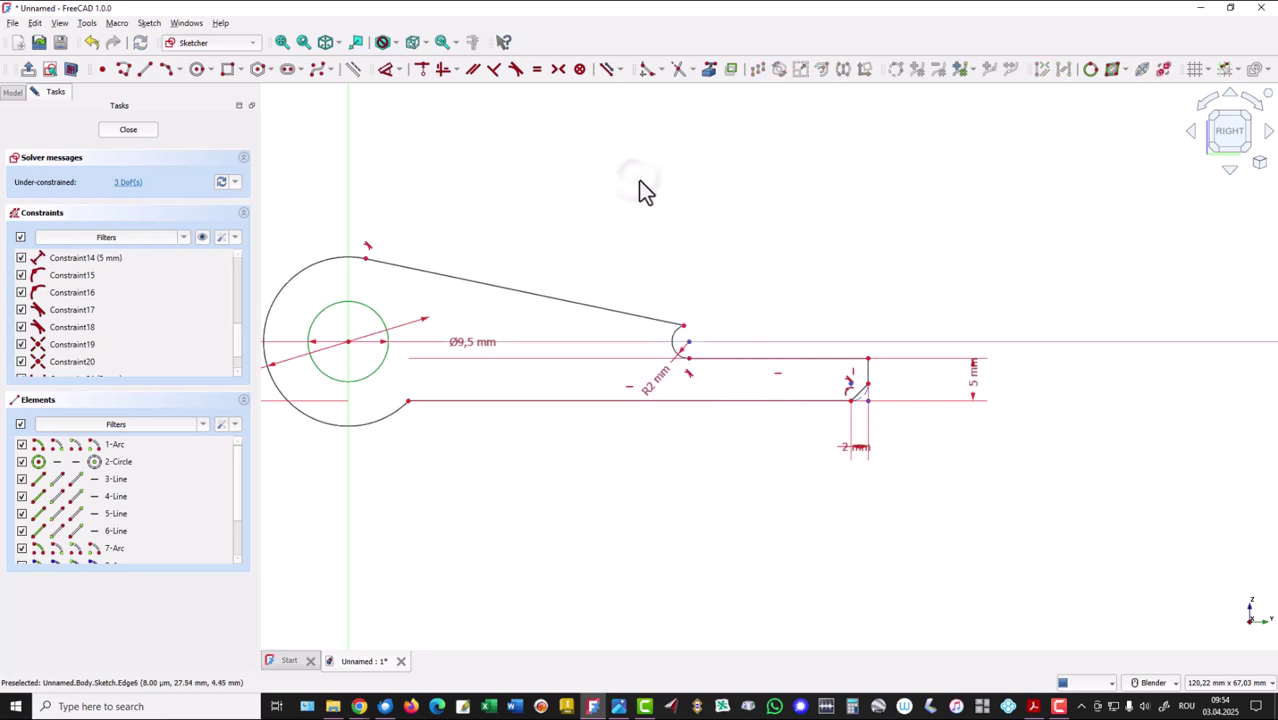
pyautogui.click(685, 340)
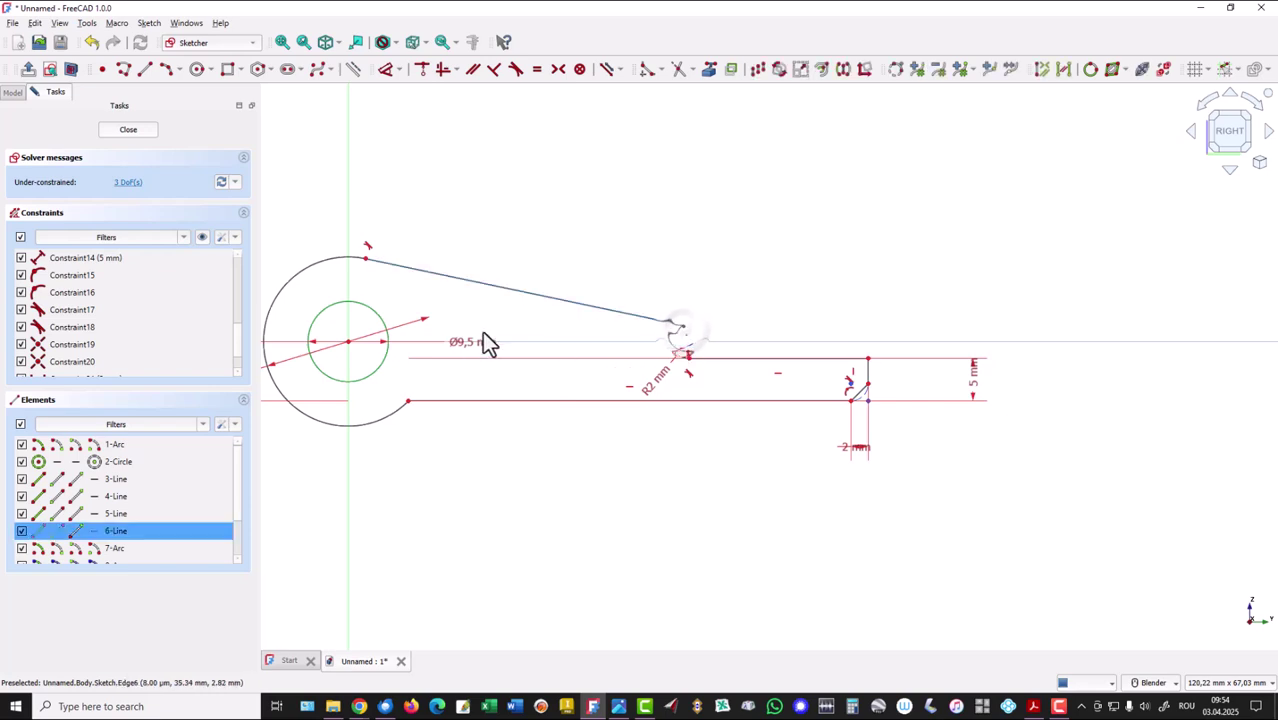
pyautogui.click(349, 344)
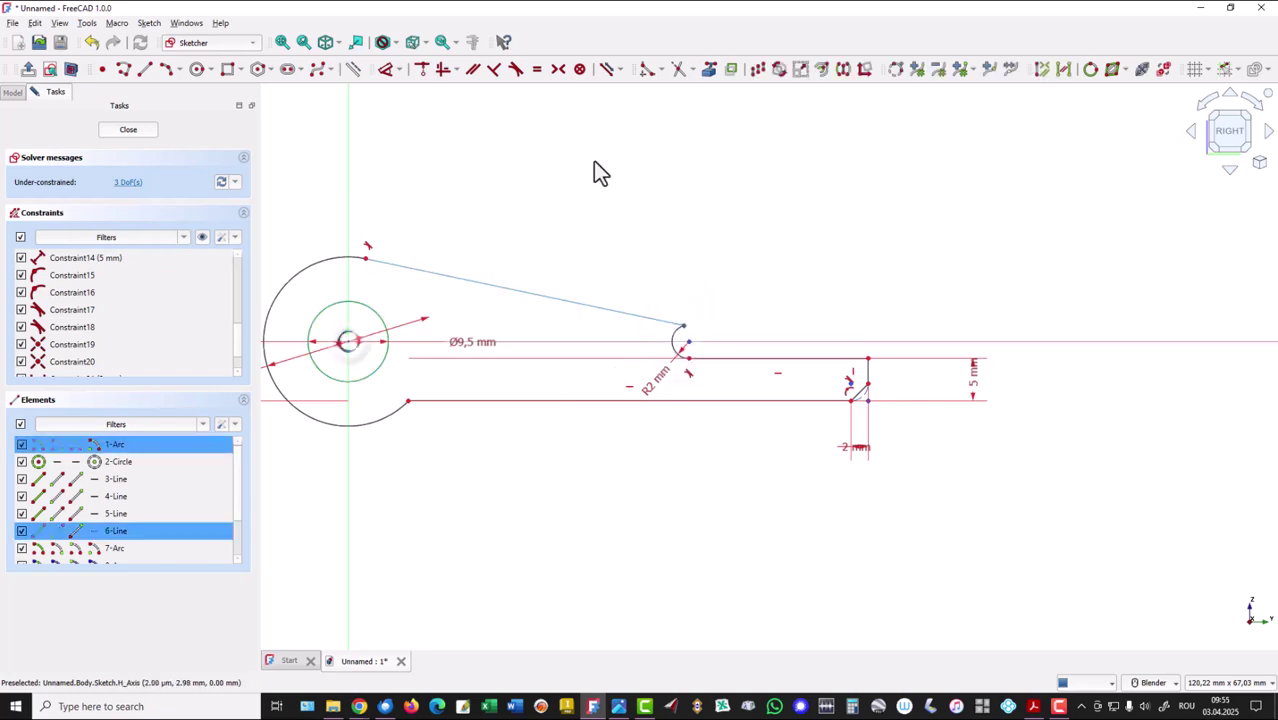
pyautogui.click(447, 72)
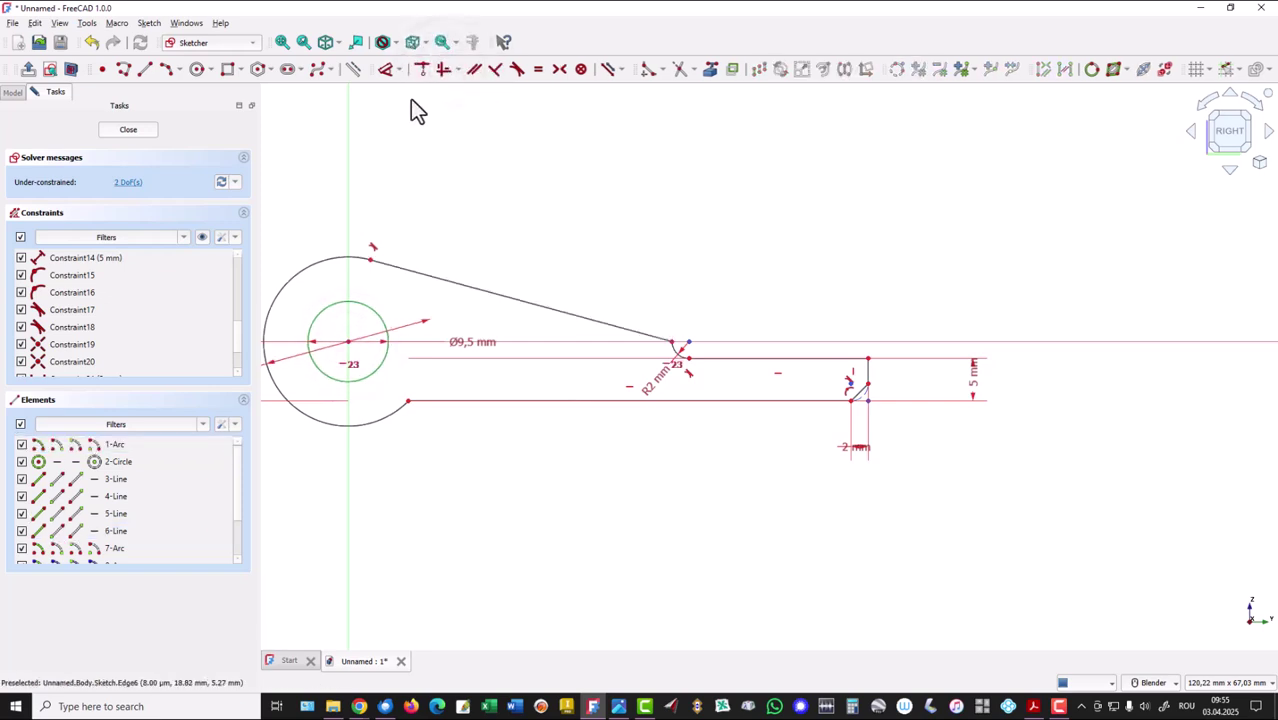
# Dimension the plate's flat length from the fillet end at 21 mm
pyautogui.click(385, 73)
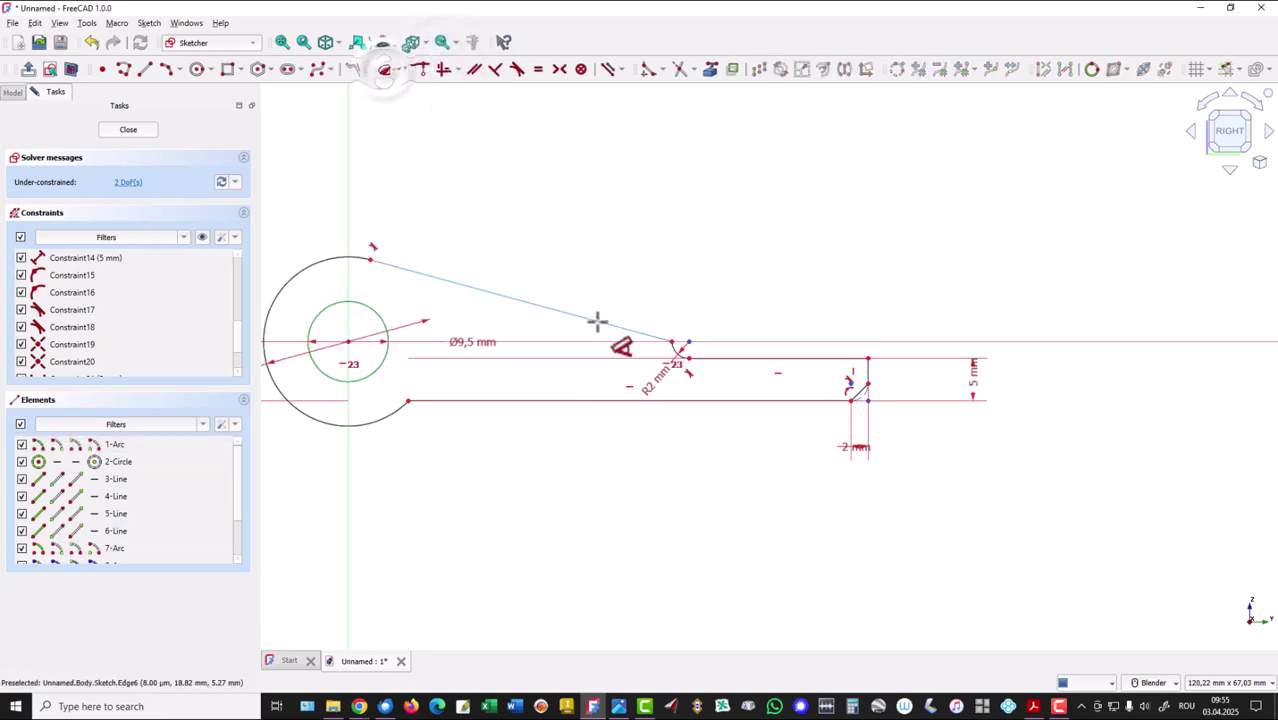
pyautogui.click(673, 343)
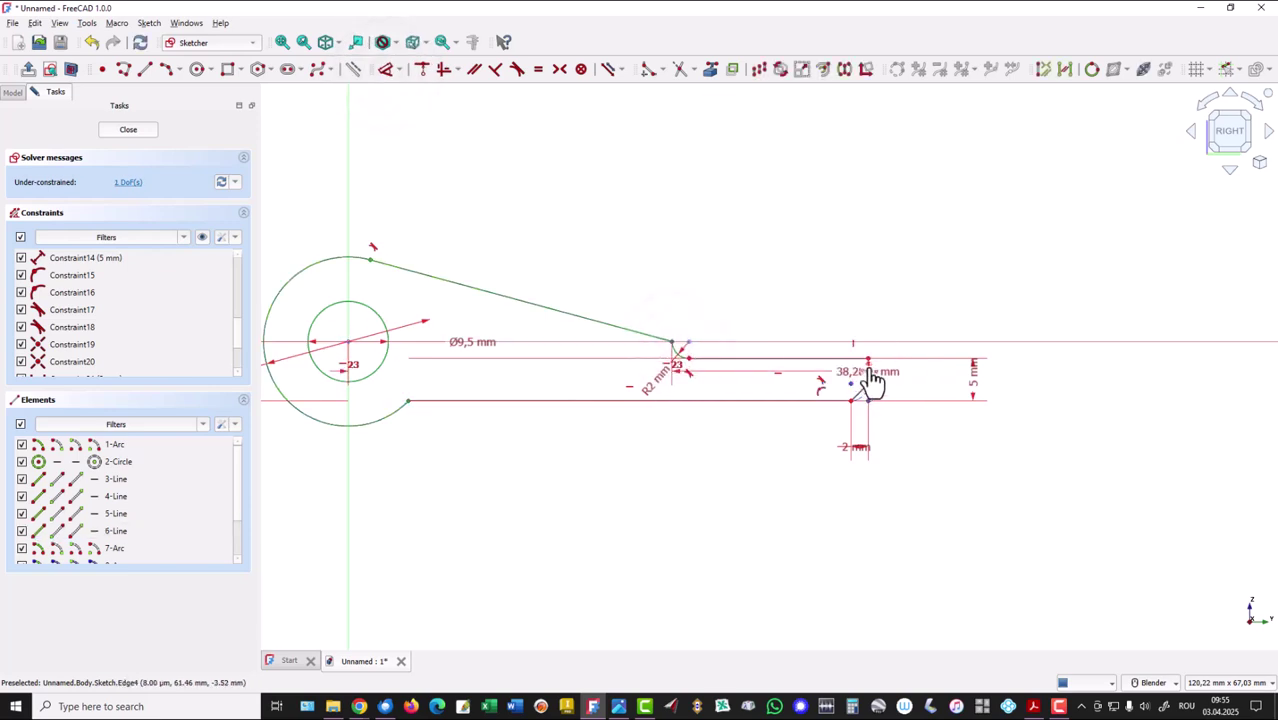
pyautogui.click(870, 372)
pyautogui.click(775, 302)
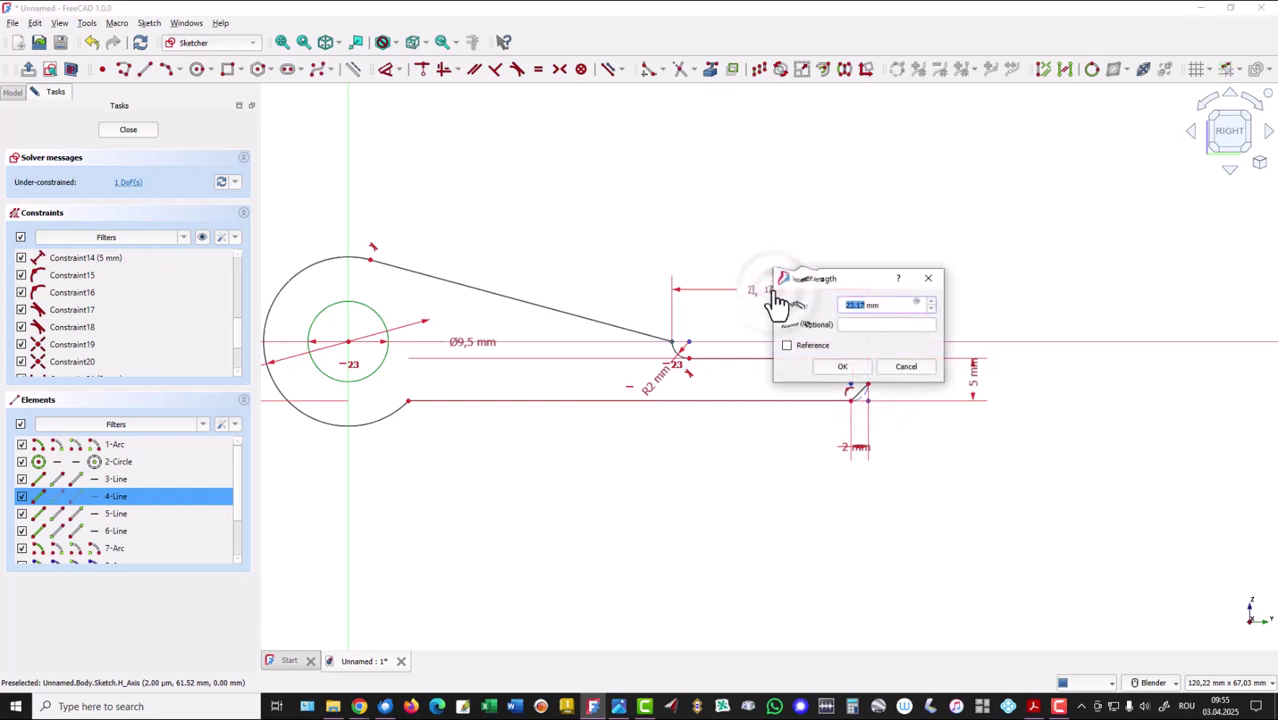
pyautogui.press('Return')
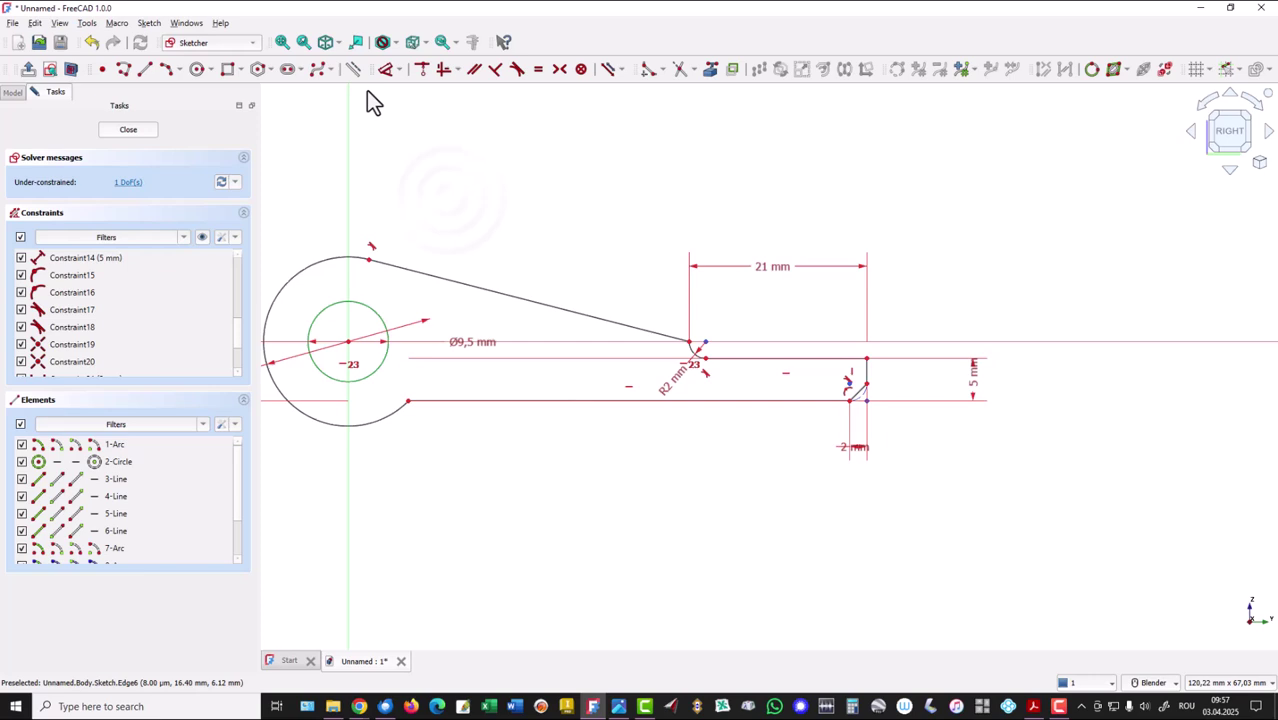
# Set the overall length from the vertical axis to the plate end at 64 mm
pyautogui.click(386, 71)
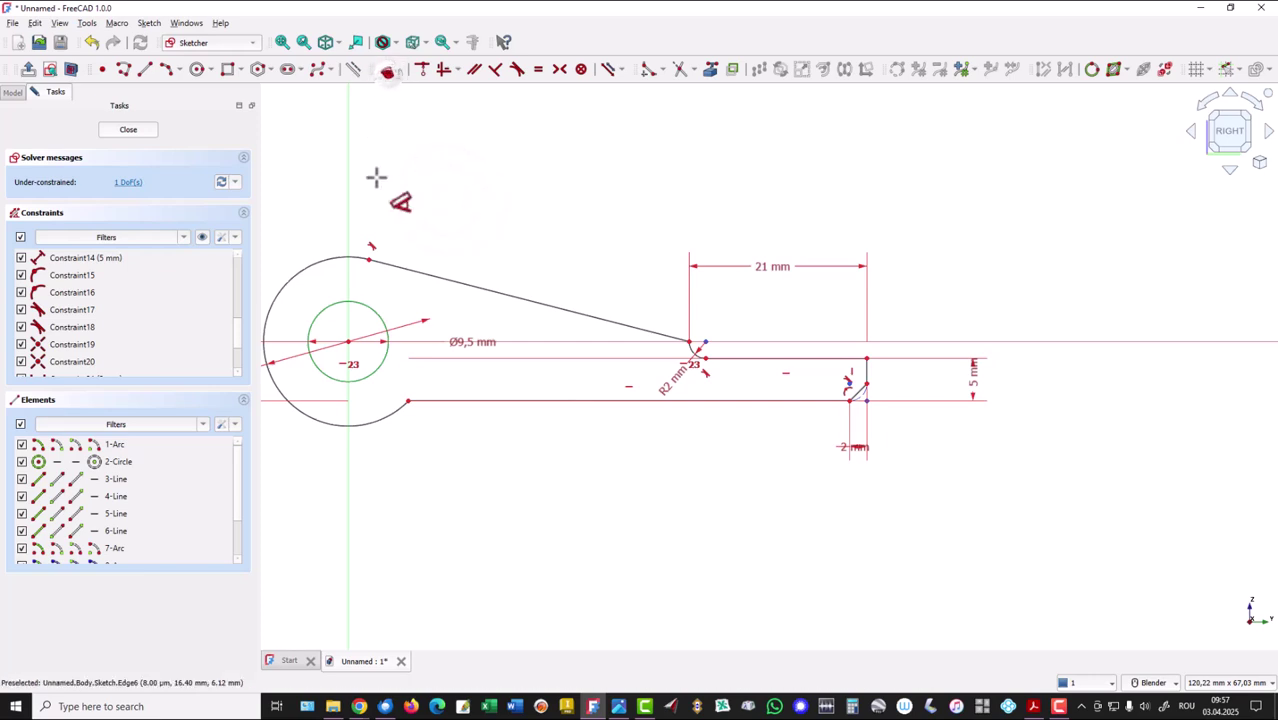
pyautogui.click(349, 329)
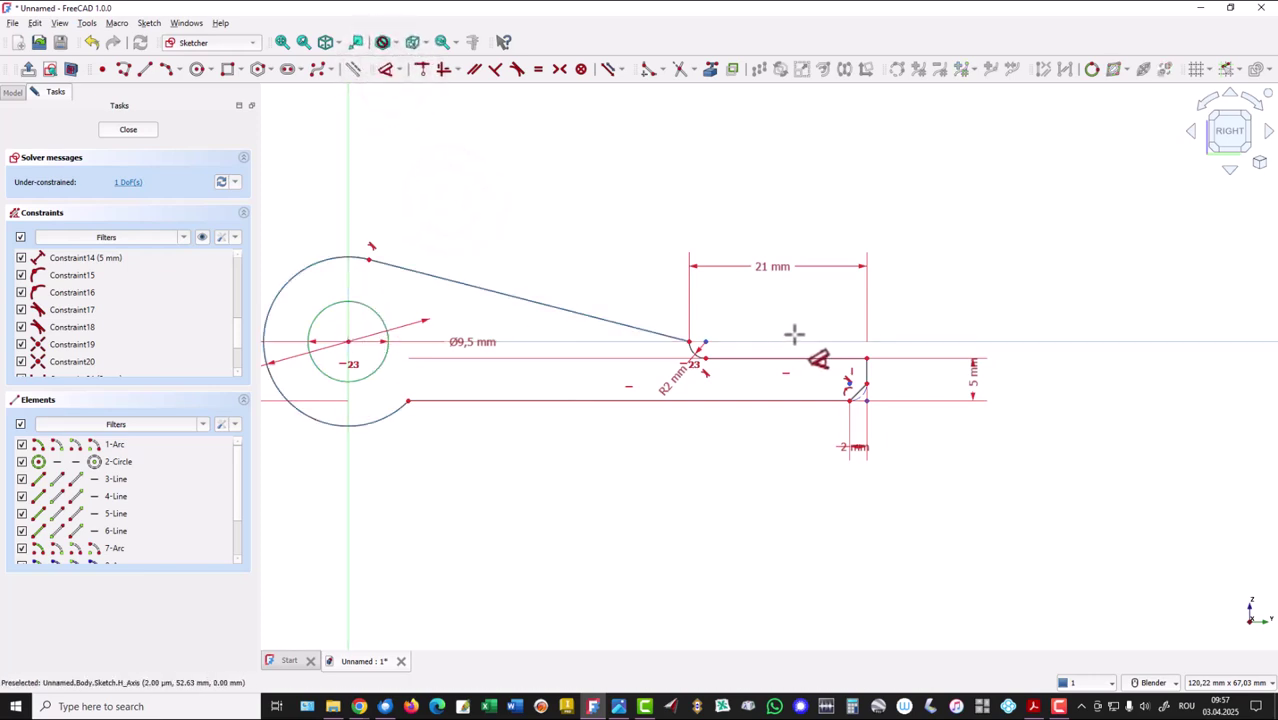
pyautogui.click(866, 372)
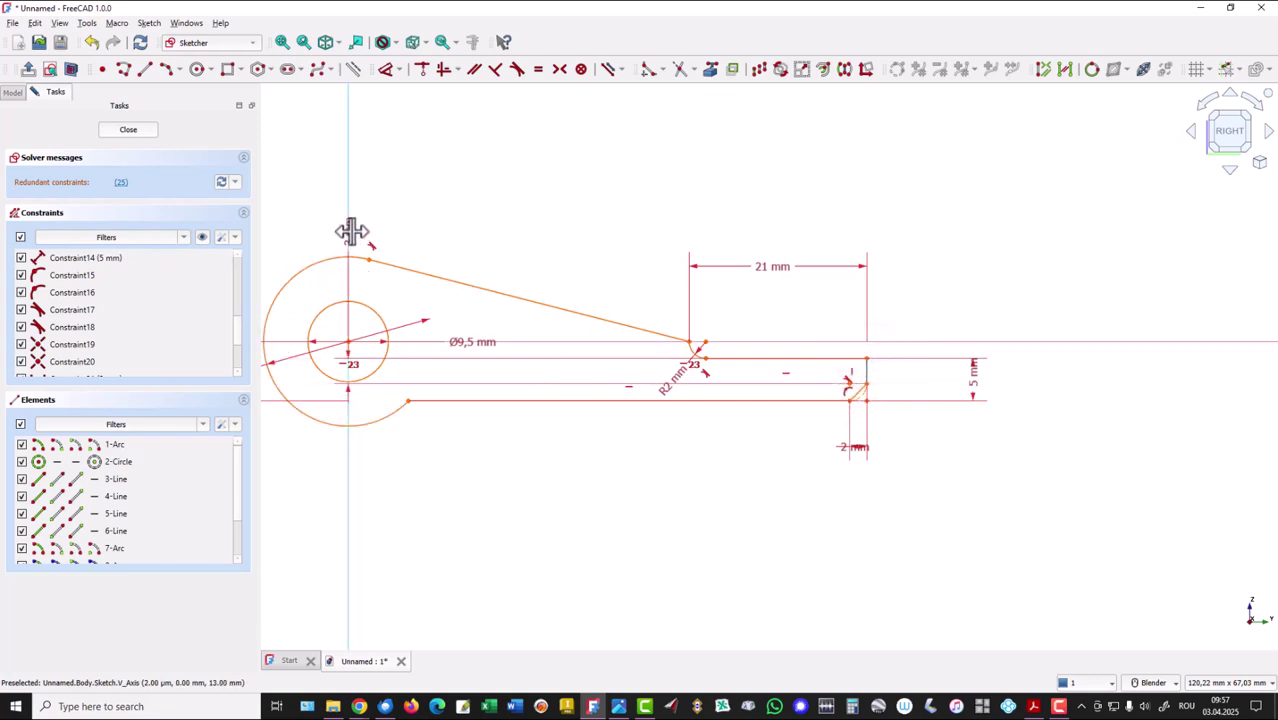
pyautogui.click(350, 233)
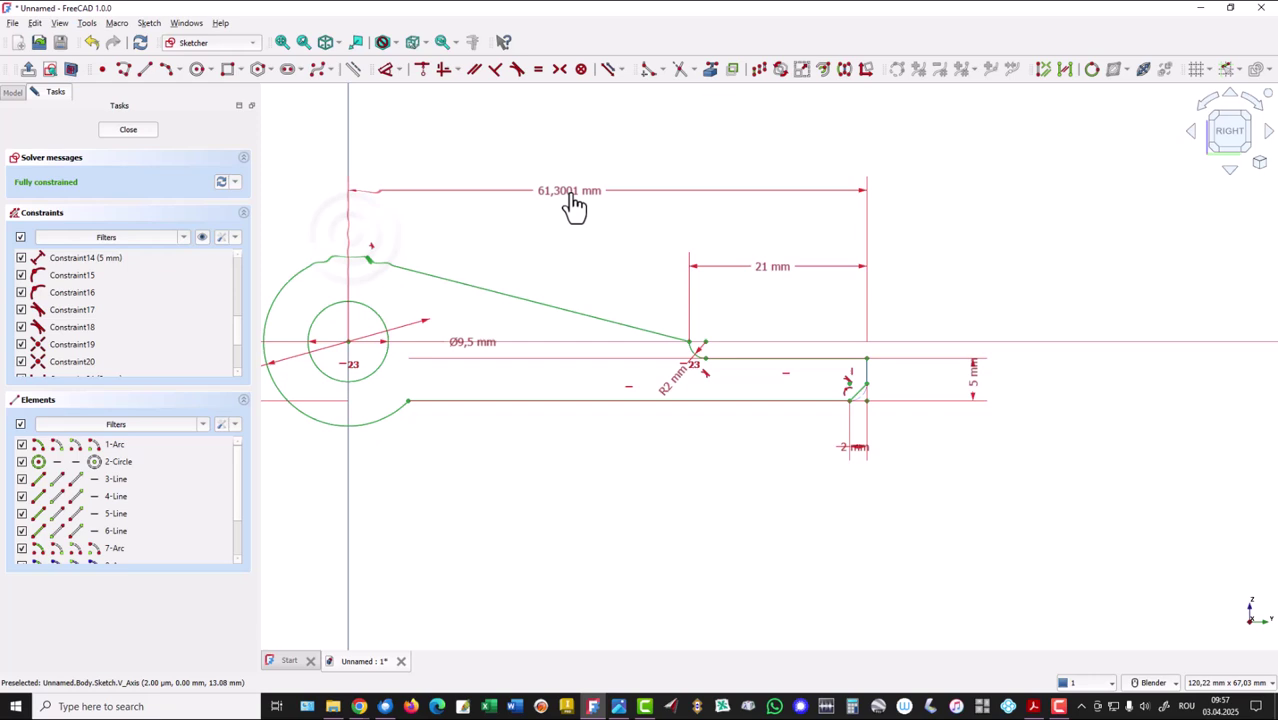
pyautogui.click(579, 205)
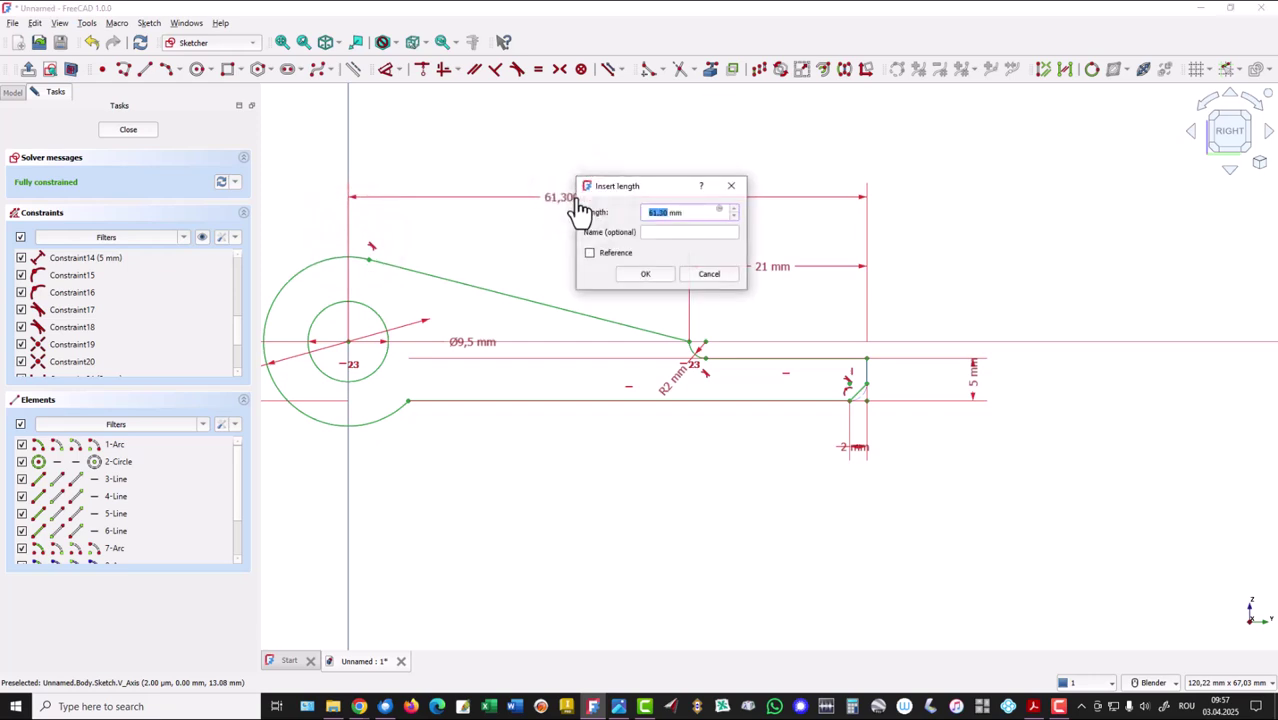
pyautogui.write('64')
pyautogui.press('Return')
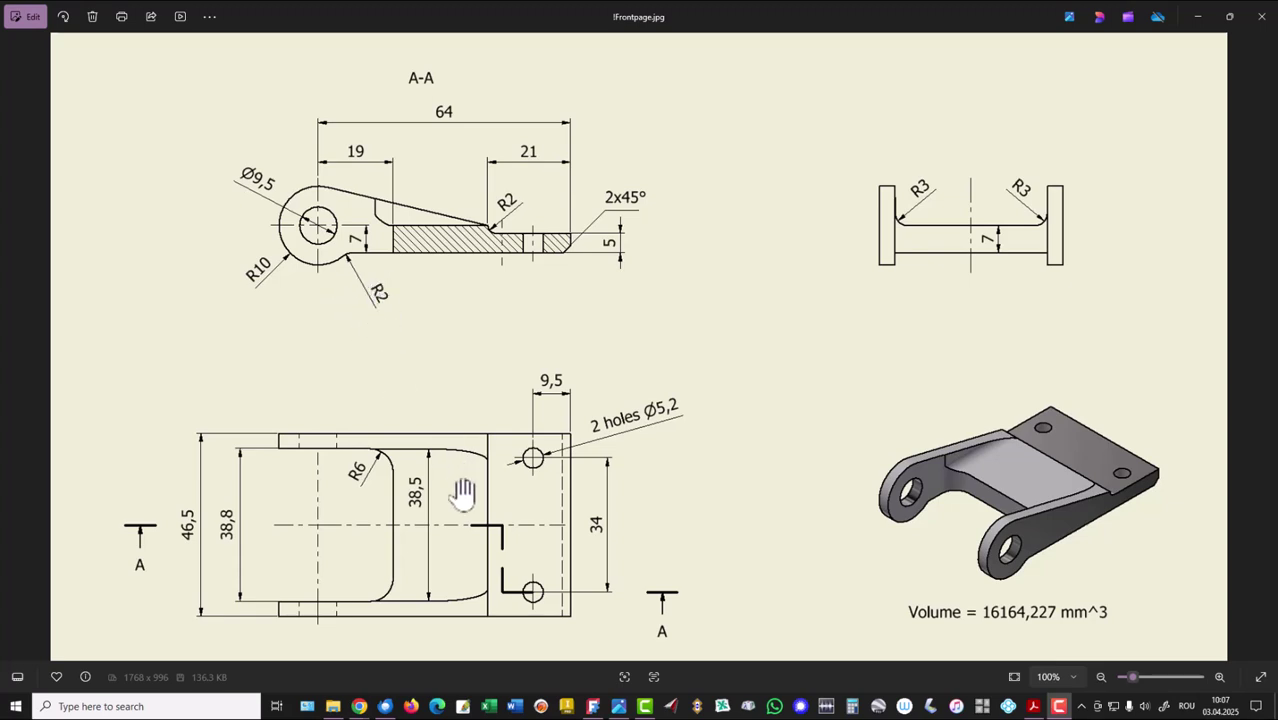
pyautogui.click(594, 706)
# Fillet the outer lug arc into the bottom line with a 2 mm radius
pyautogui.click(659, 69)
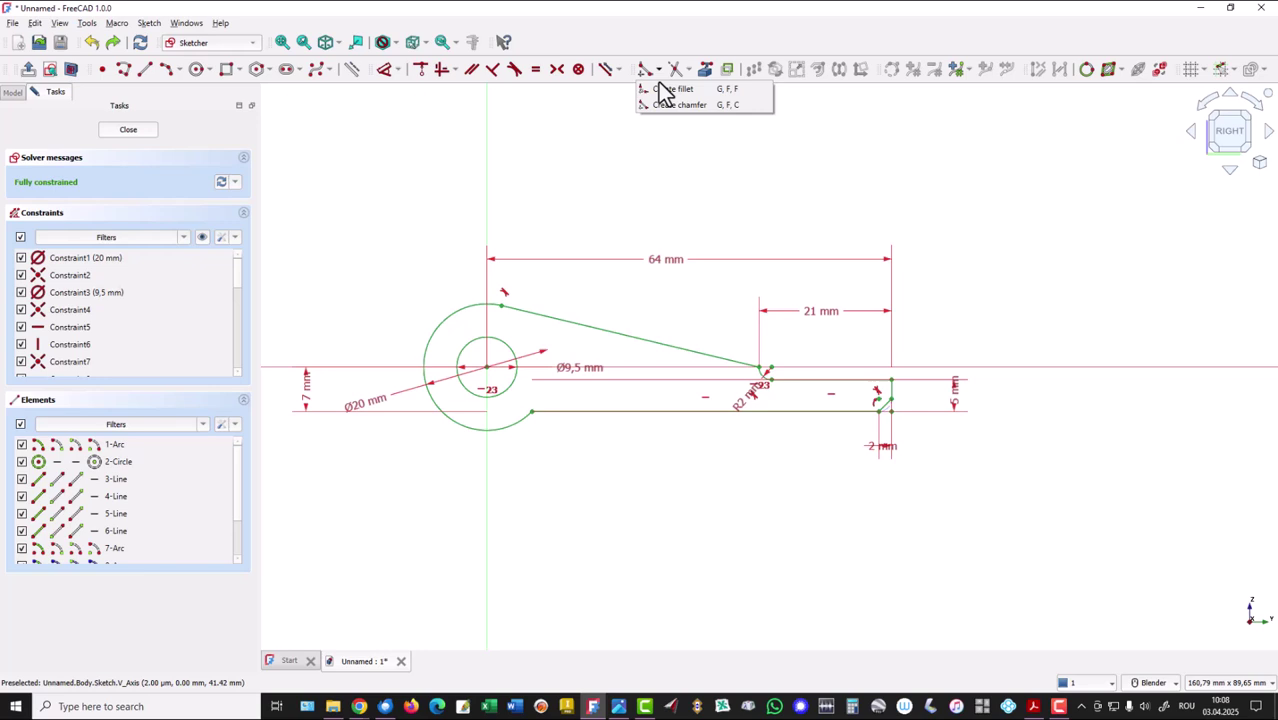
pyautogui.click(668, 89)
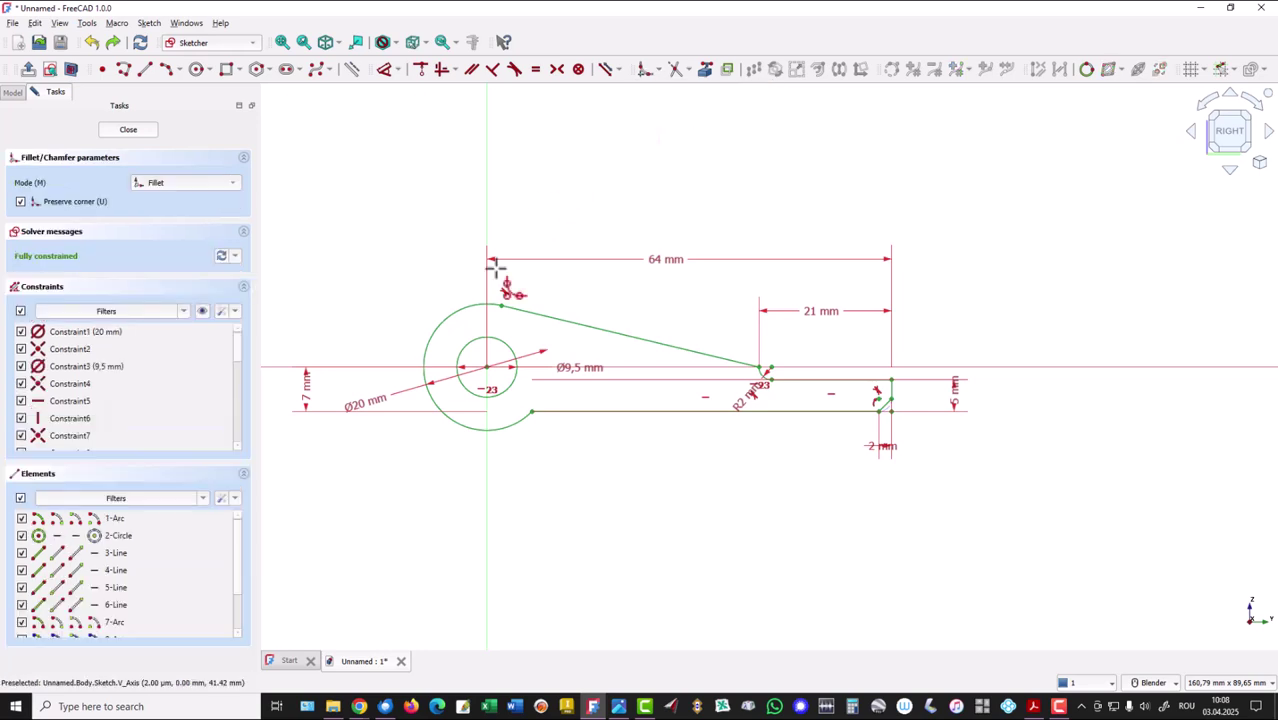
pyautogui.click(530, 425)
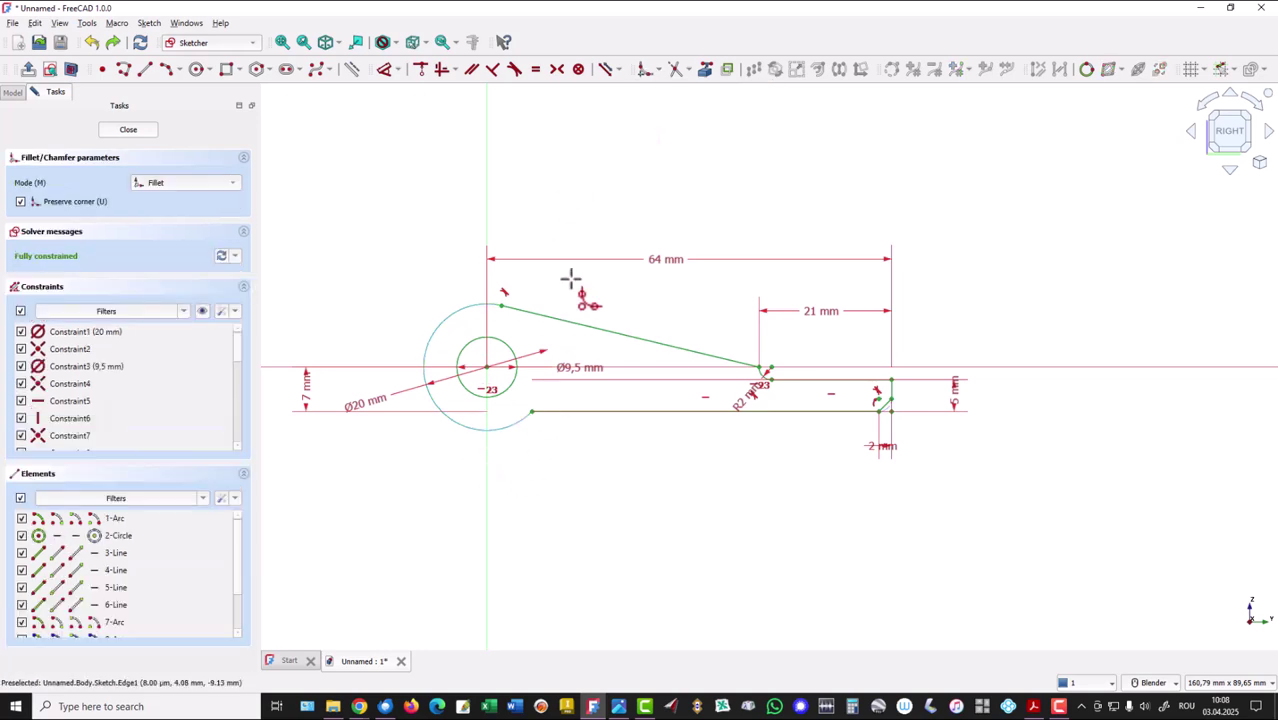
pyautogui.click(559, 413)
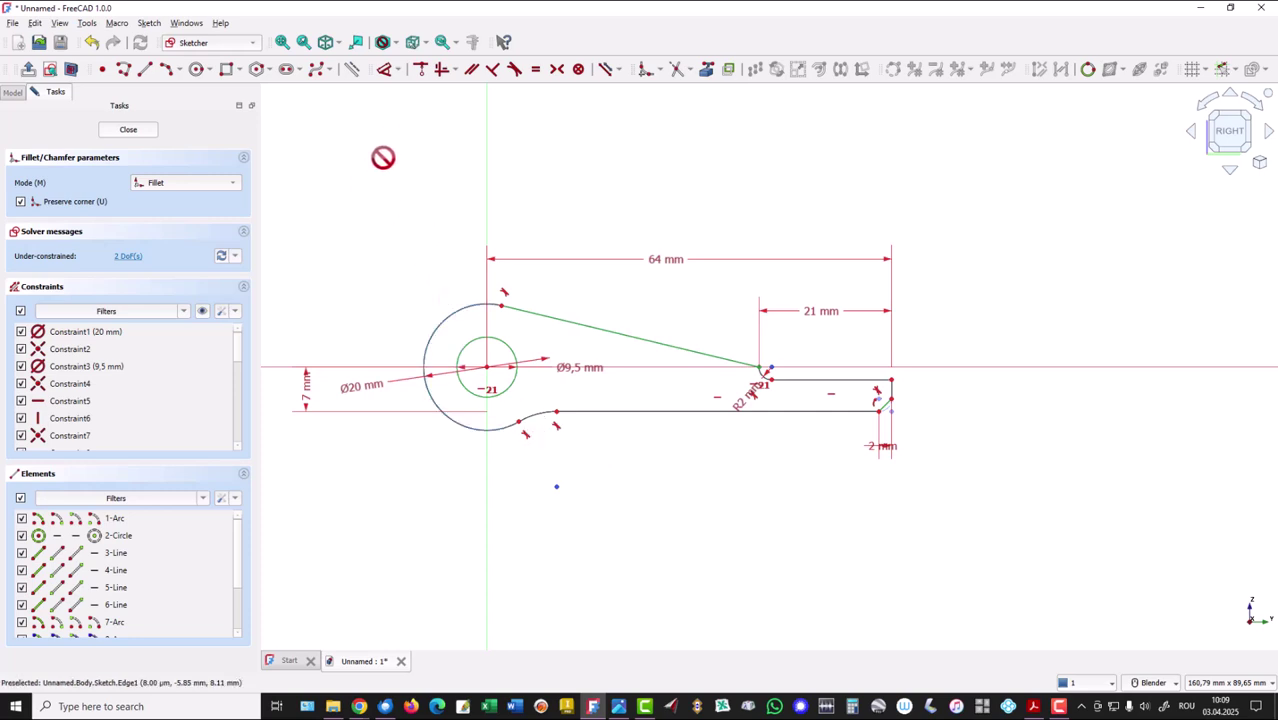
pyautogui.click(384, 70)
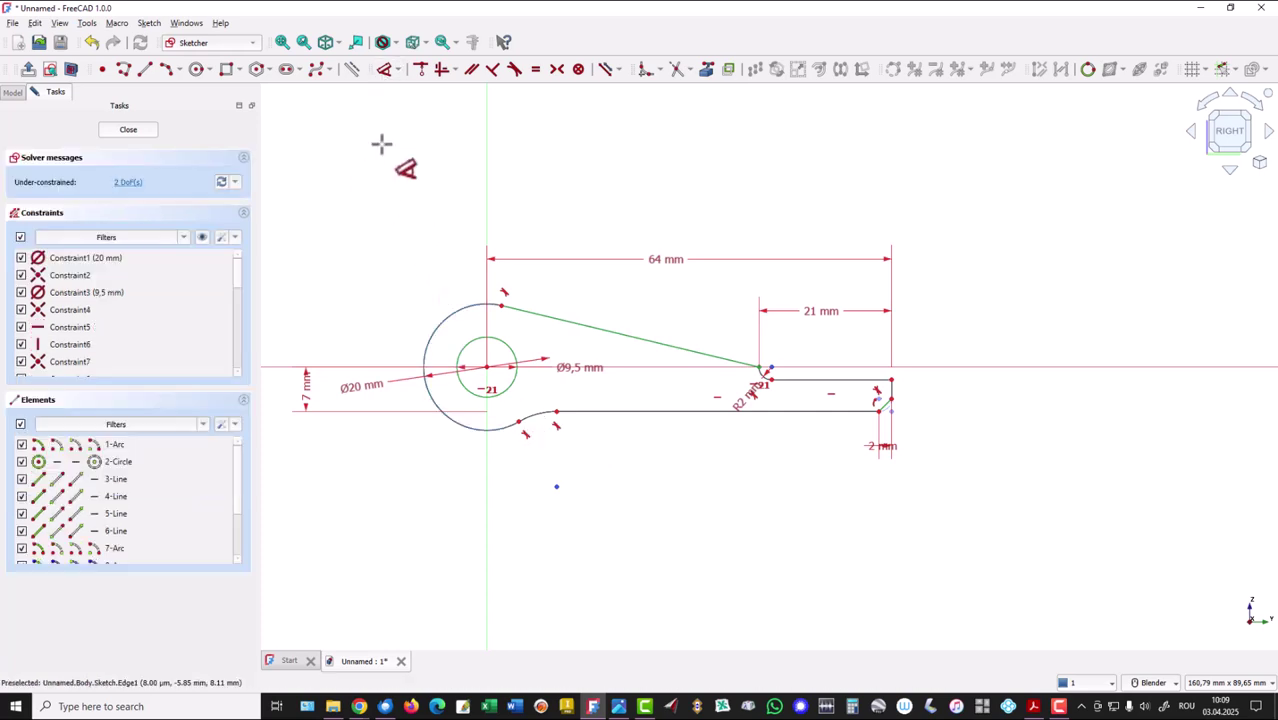
pyautogui.click(537, 424)
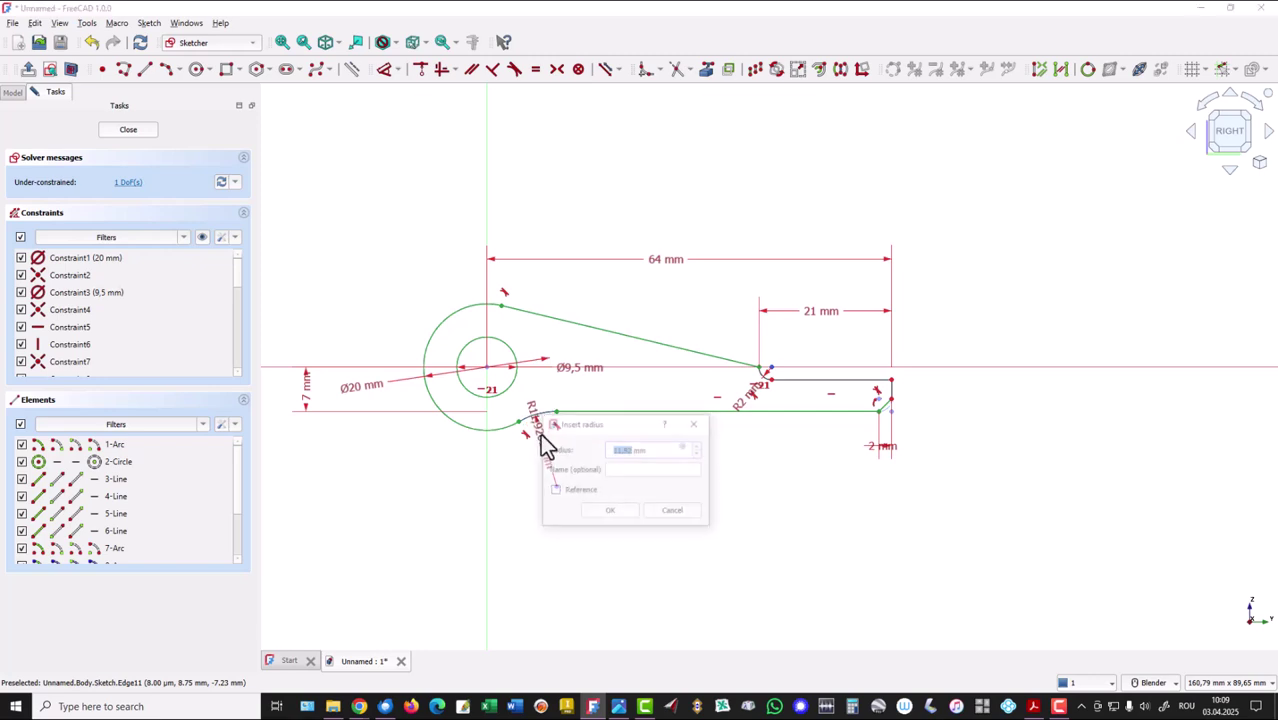
pyautogui.press('Return')
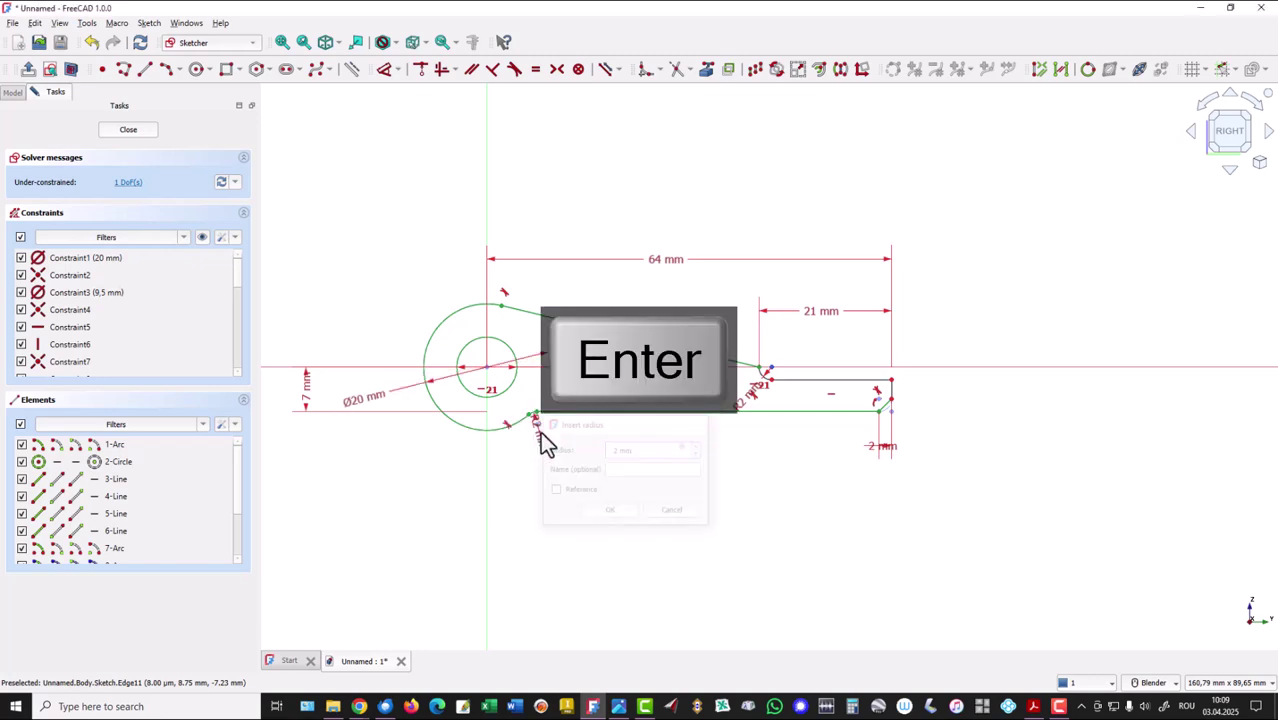
# Set the plate end thickness to 5 mm and close the sketch
pyautogui.click(855, 393)
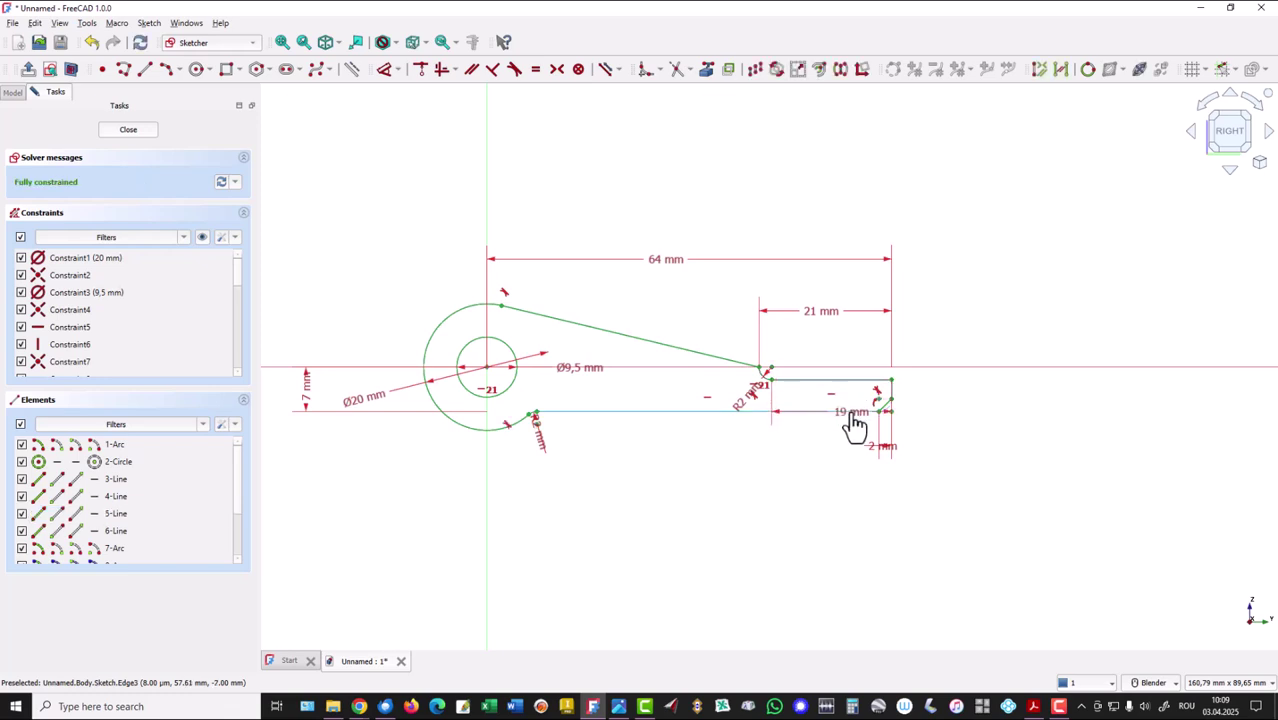
pyautogui.click(853, 412)
pyautogui.click(938, 408)
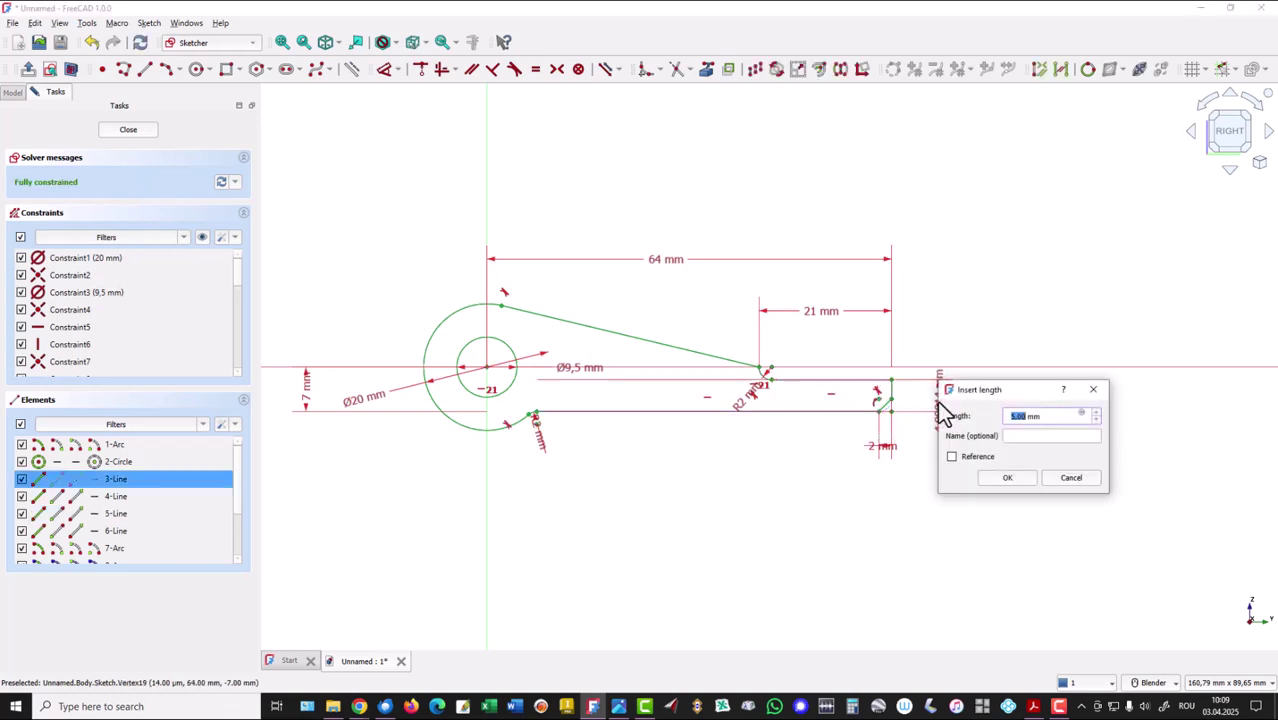
pyautogui.press('Return')
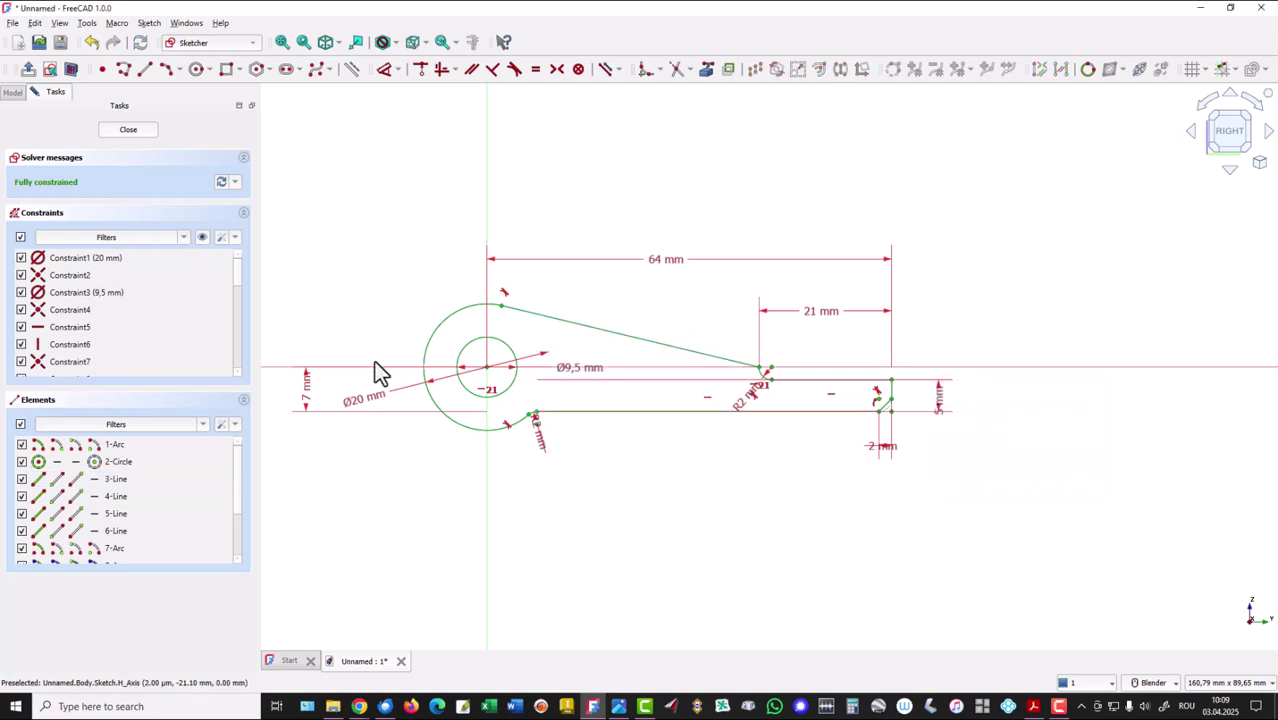
pyautogui.click(150, 136)
# Pad the lug sketch symmetrically to plane with a length of 46,5 mm
pyautogui.click(445, 168)
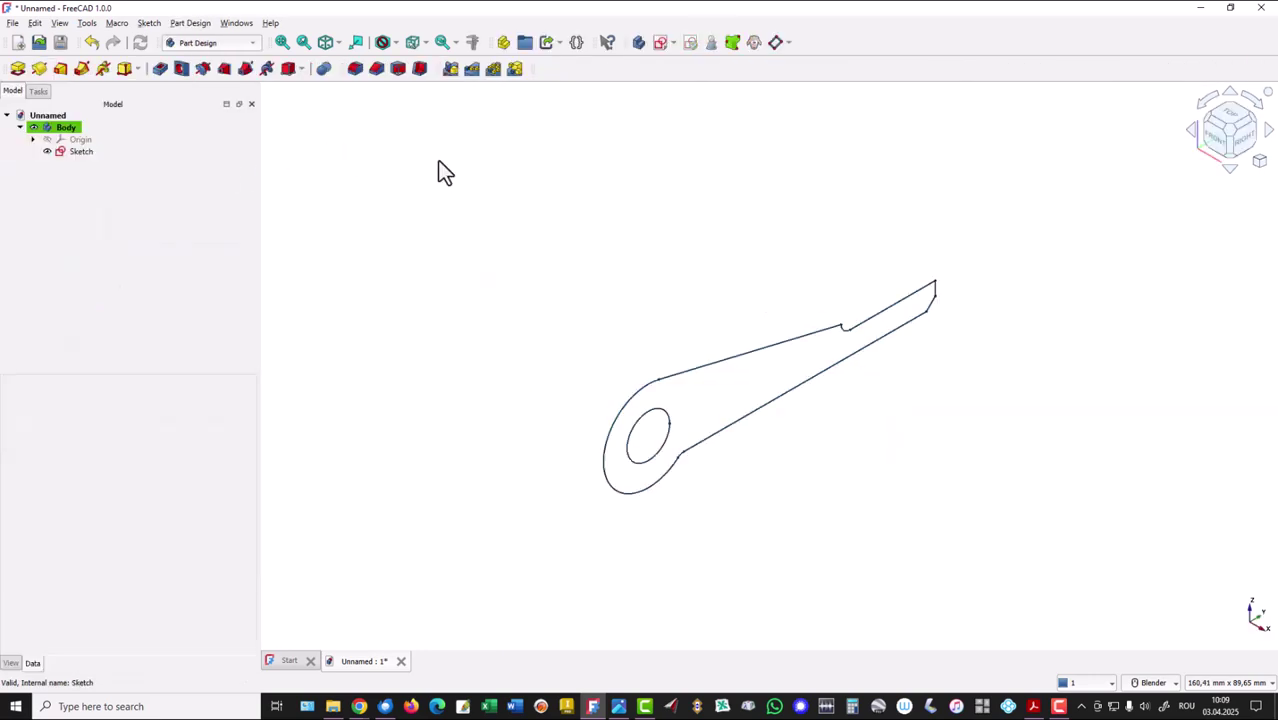
pyautogui.click(18, 72)
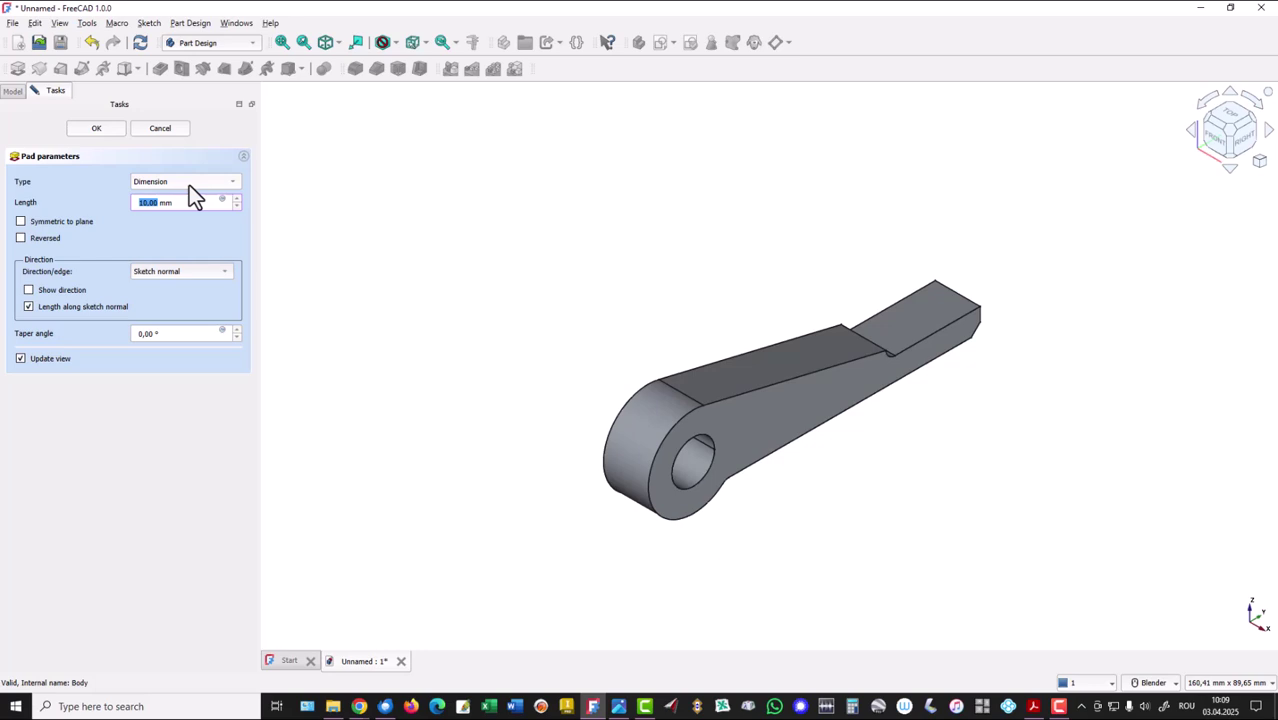
pyautogui.click(21, 222)
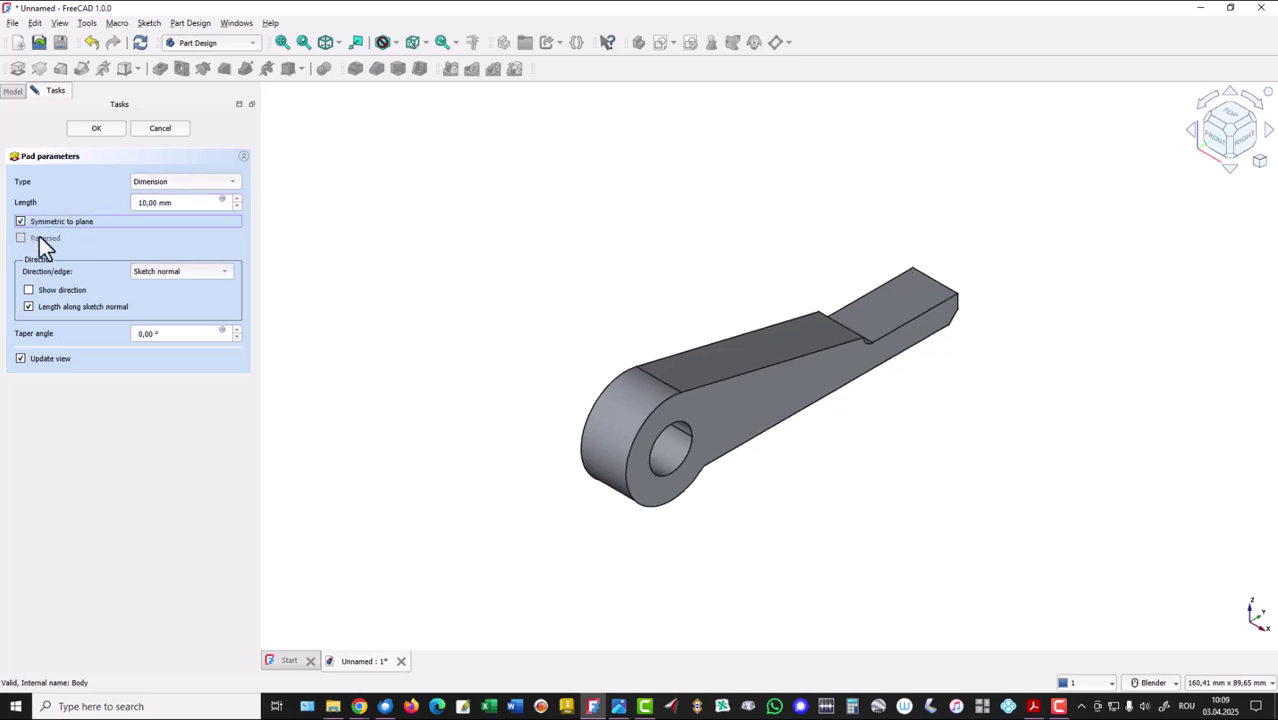
pyautogui.click(620, 710)
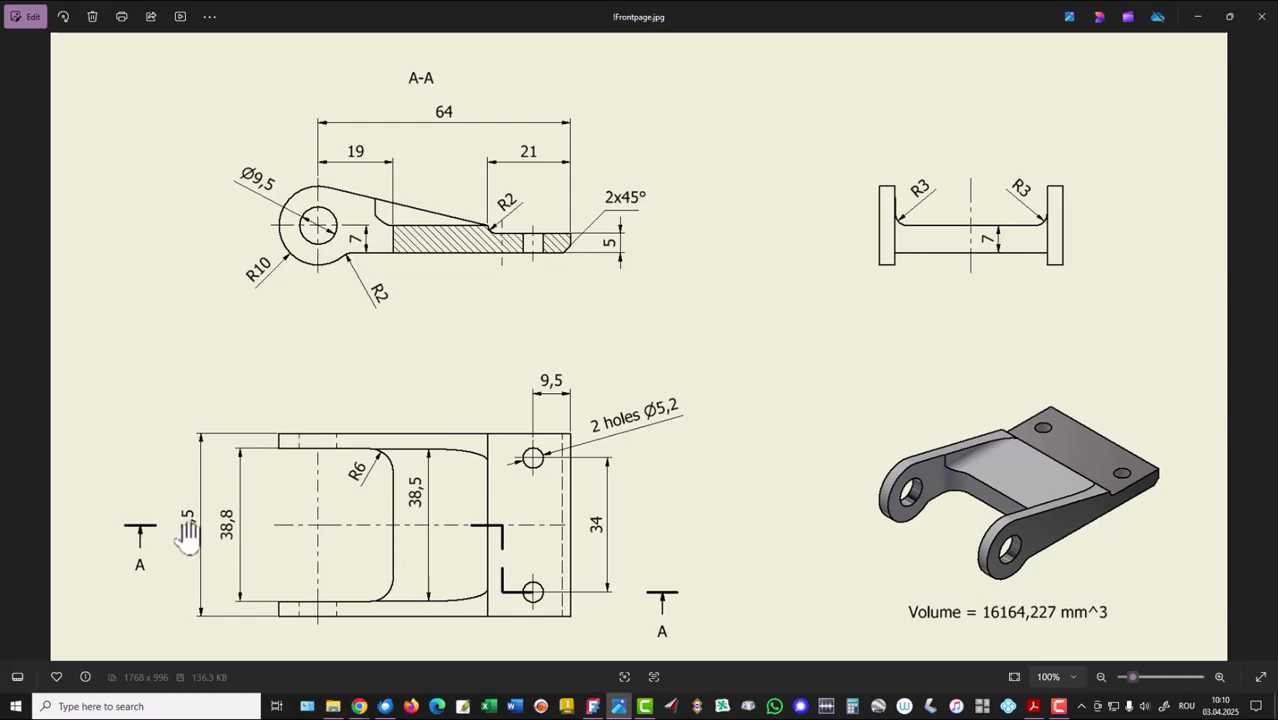
pyautogui.click(596, 706)
pyautogui.moveTo(178, 203); pyautogui.dragTo(96, 207)
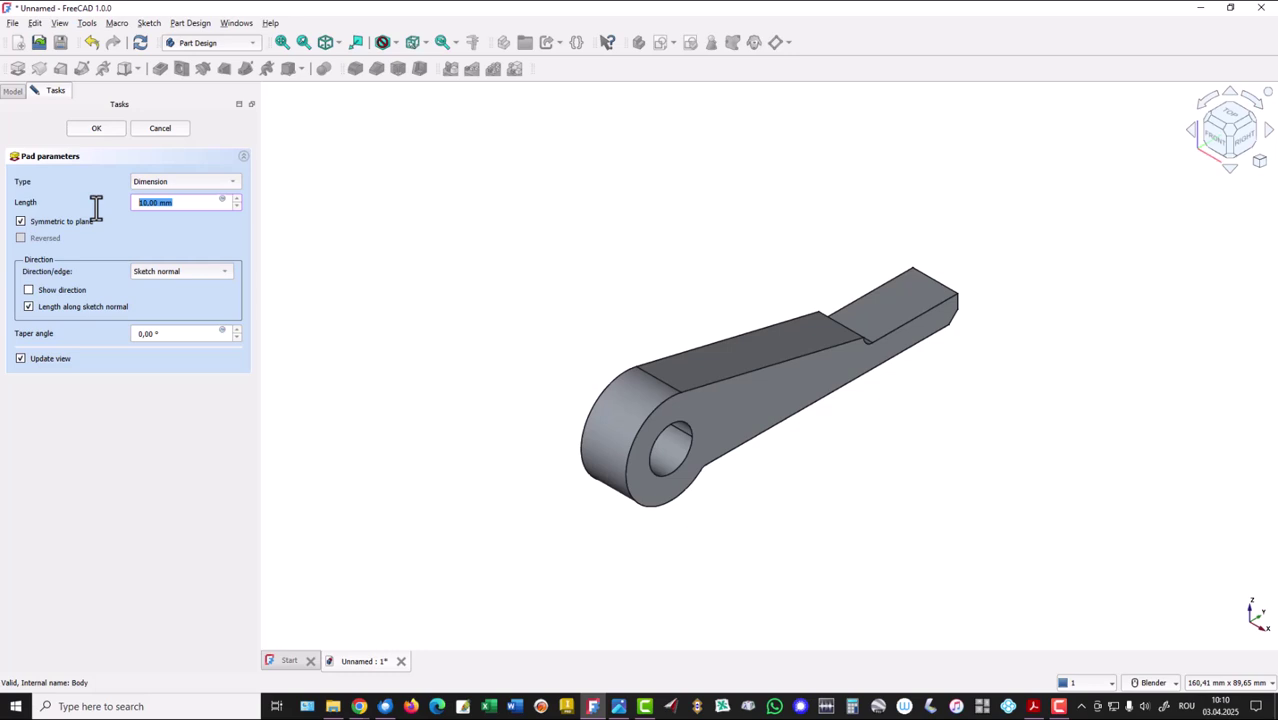
pyautogui.write('46,5')
pyautogui.press('Return')
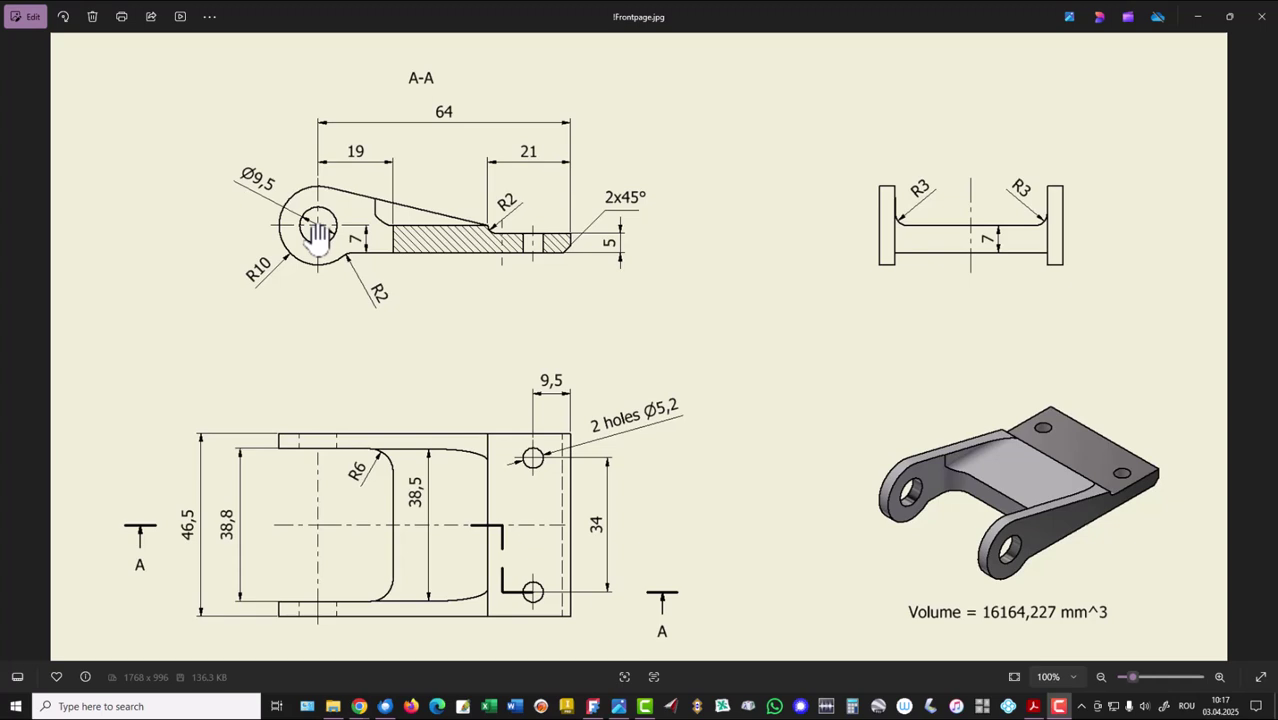
pyautogui.click(593, 707)
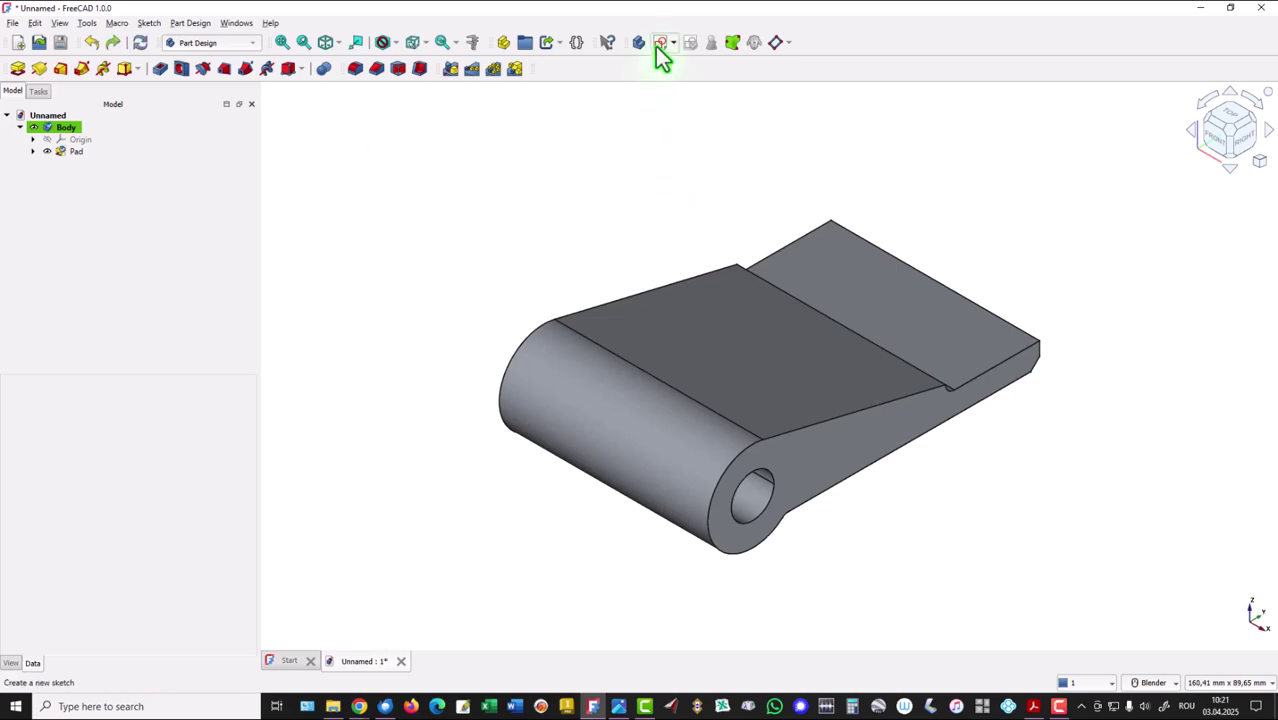
# Create a new sketch attached to the body's XY-plane
pyautogui.click(659, 44)
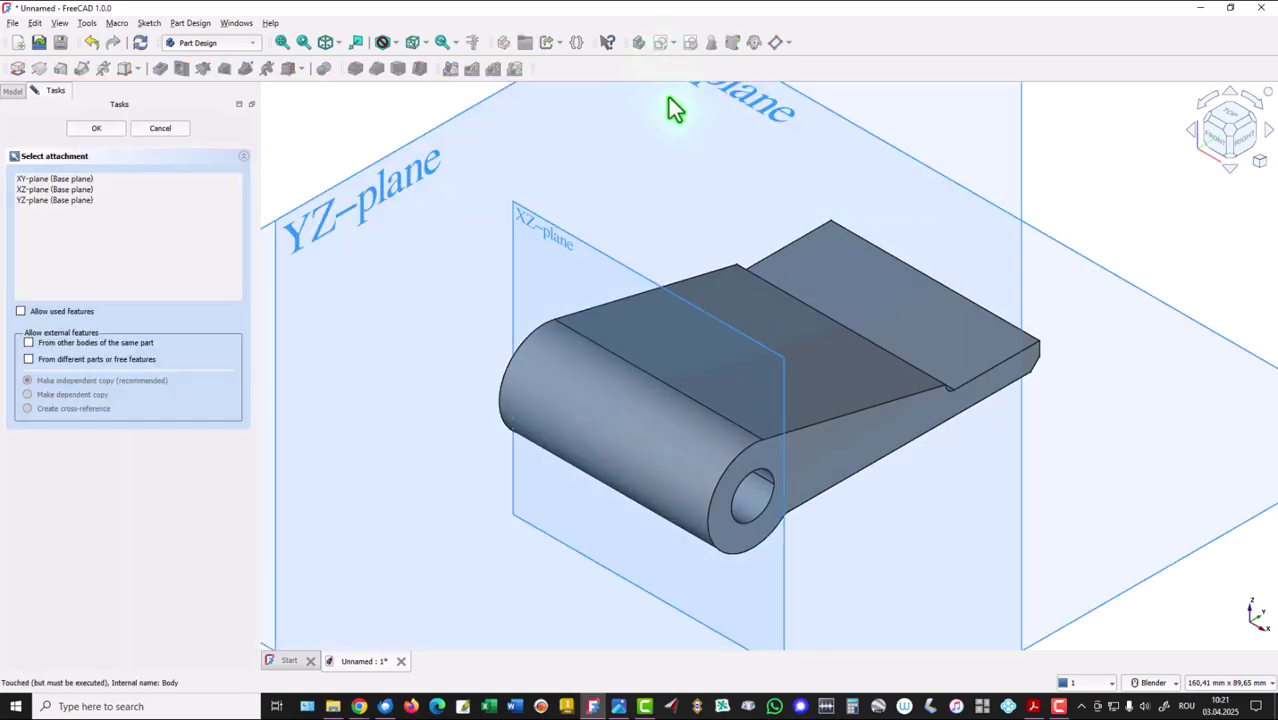
pyautogui.click(1078, 262)
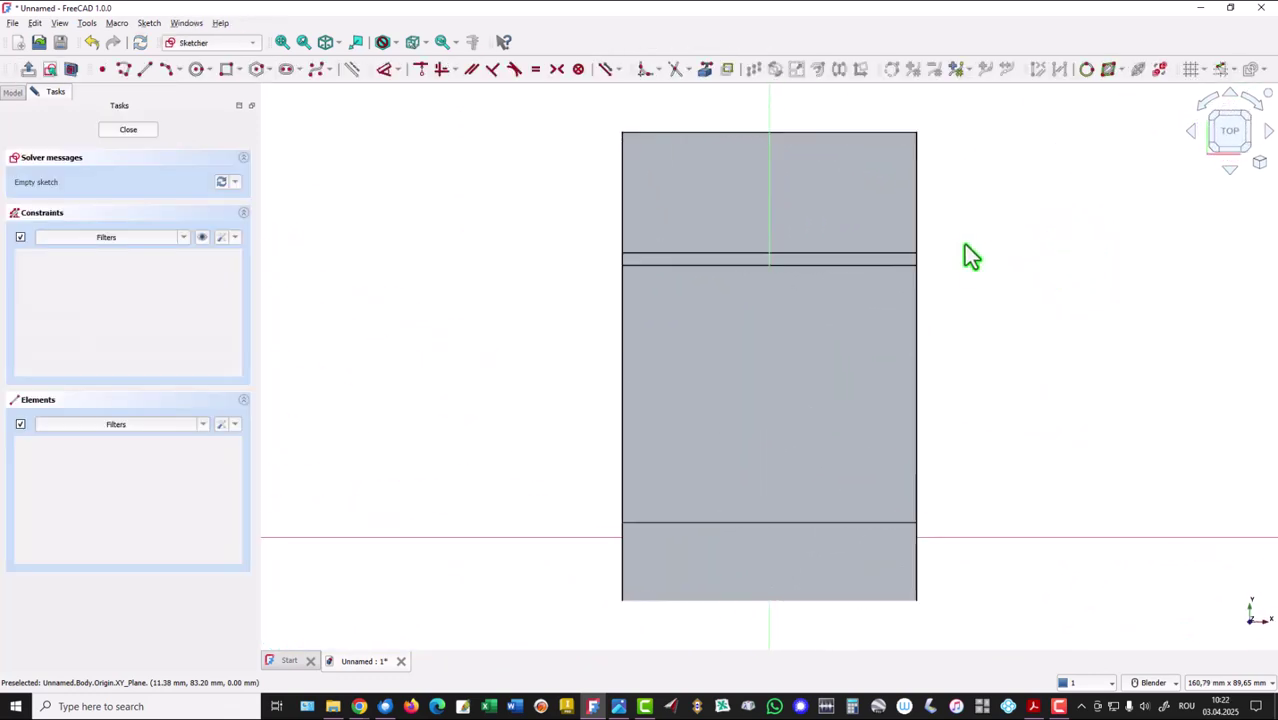
# With the section view on, draw a rectangle over the lower plate
pyautogui.click(71, 69)
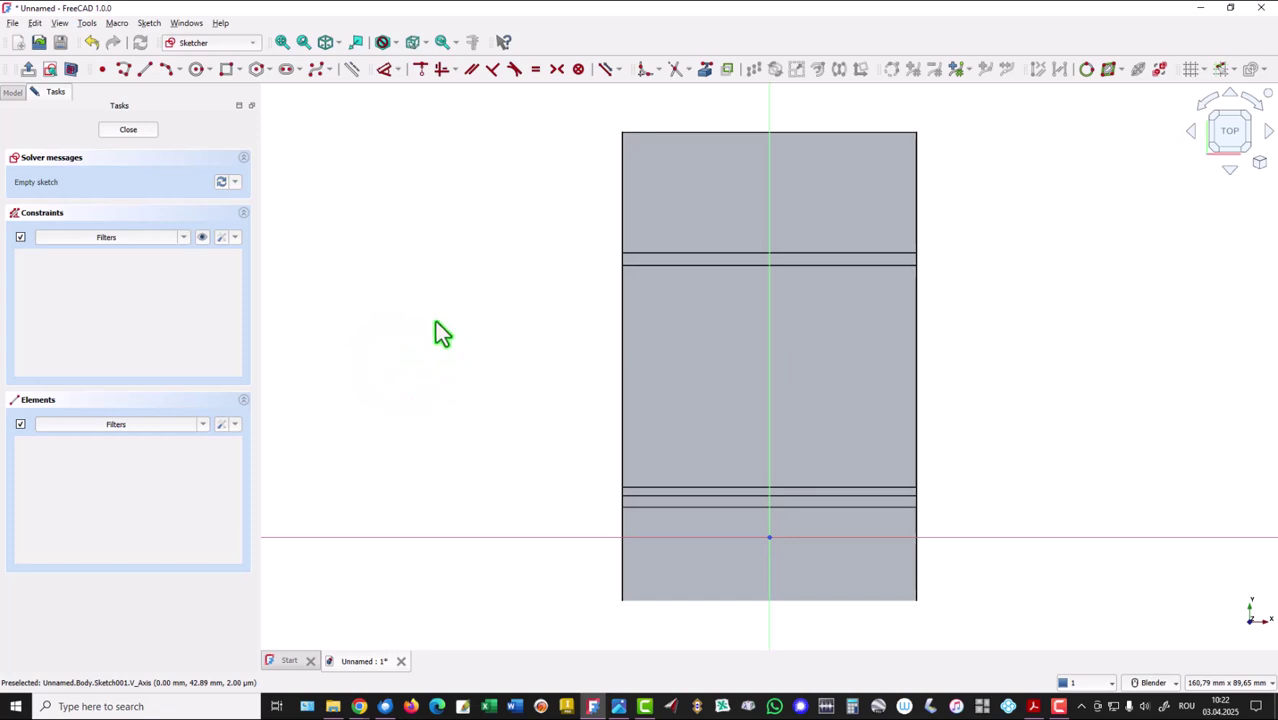
pyautogui.click(226, 69)
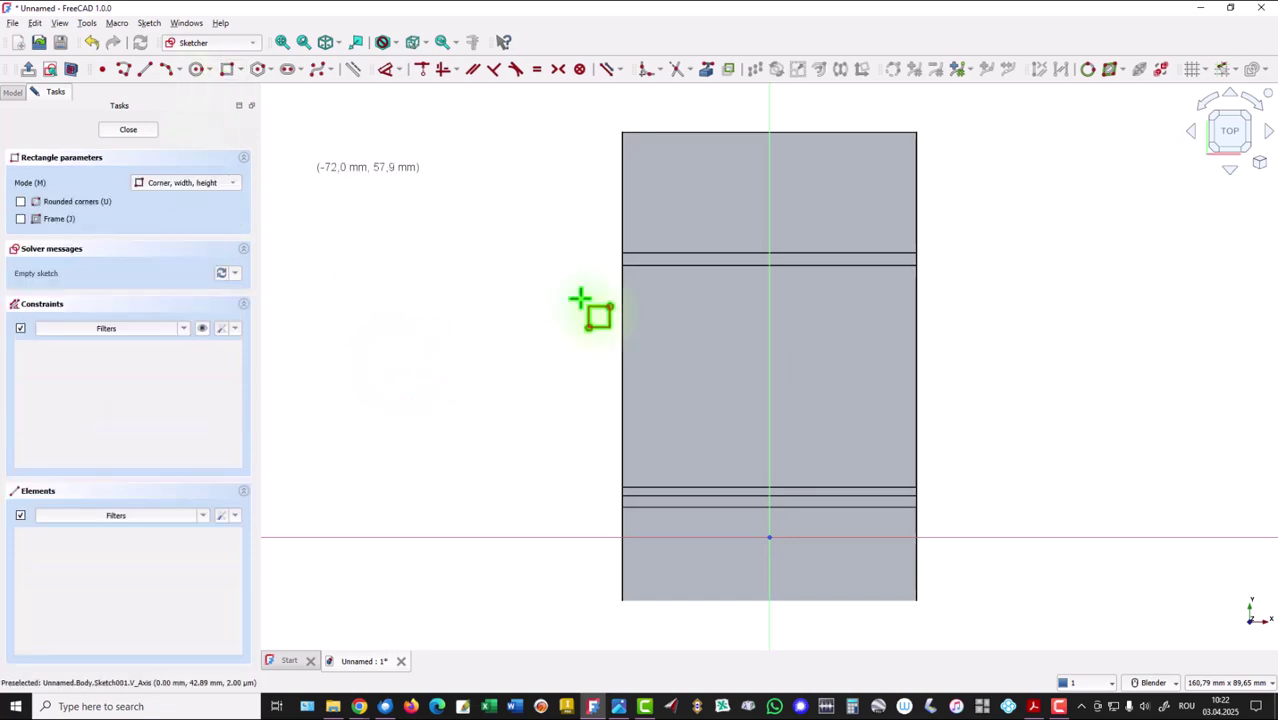
pyautogui.click(680, 407)
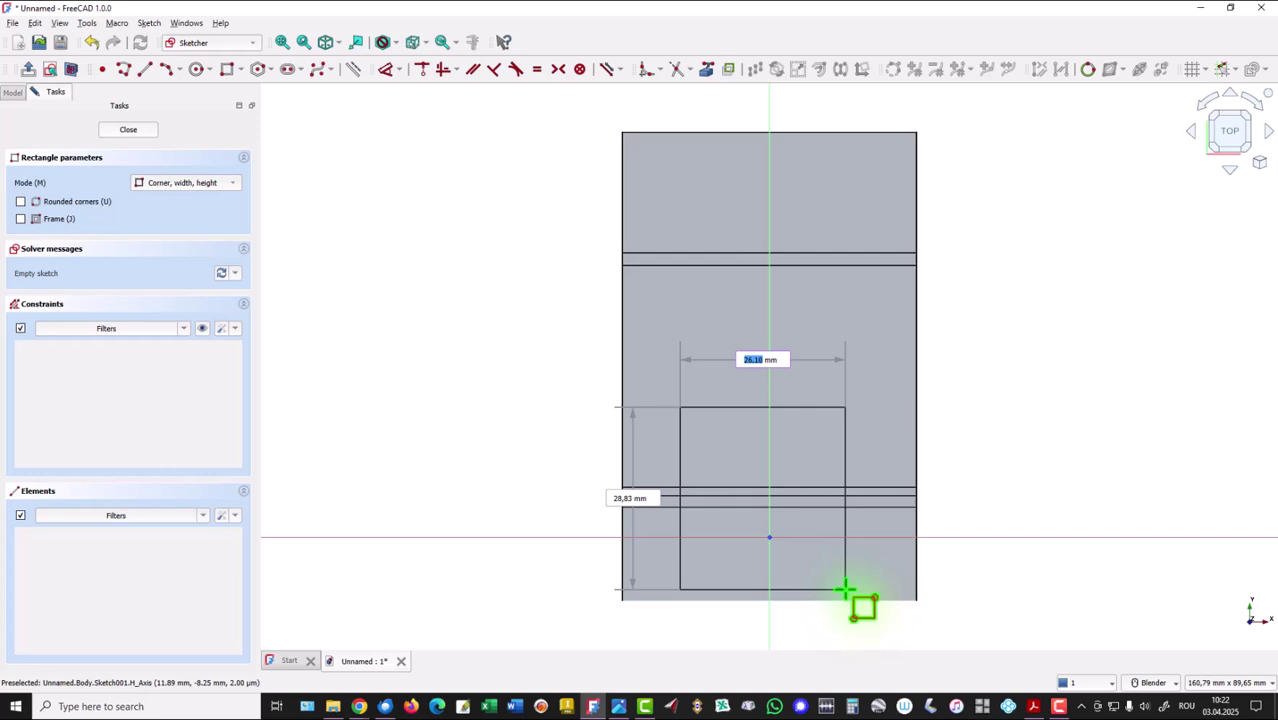
pyautogui.click(873, 615)
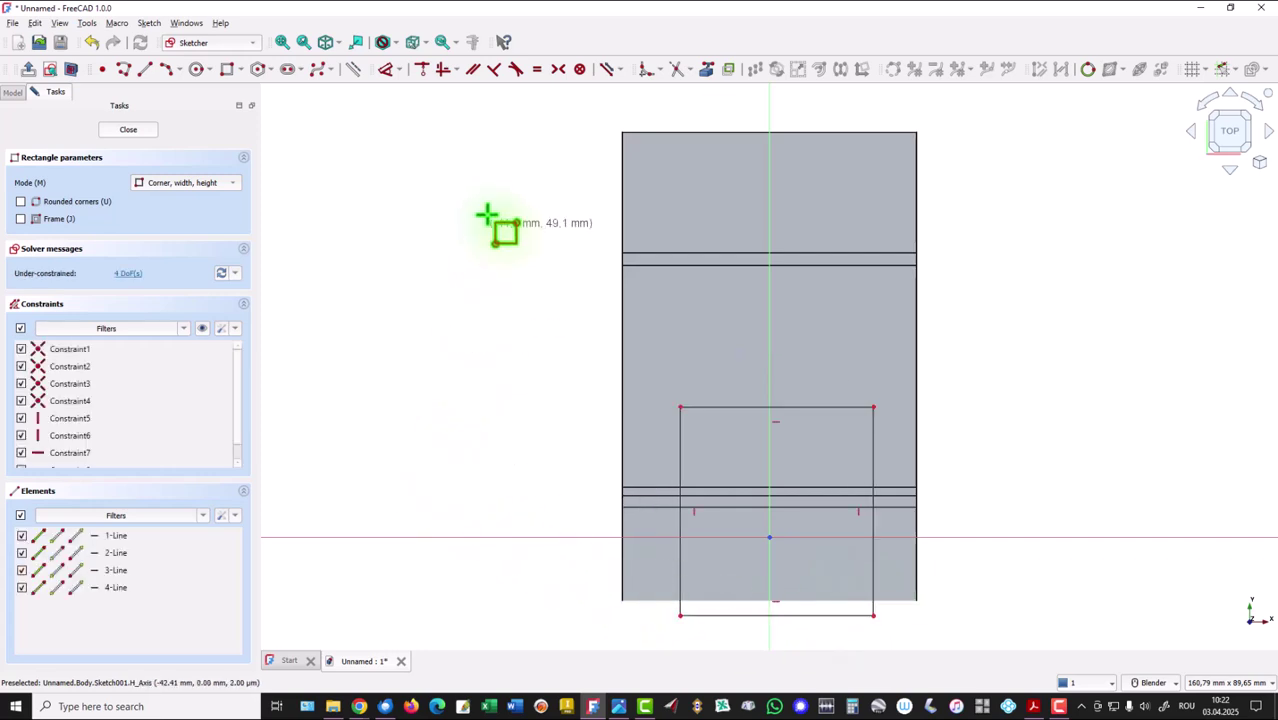
# Import the pad's left edge as external geometry and put the rectangle's bottom edge on it
pyautogui.click(707, 72)
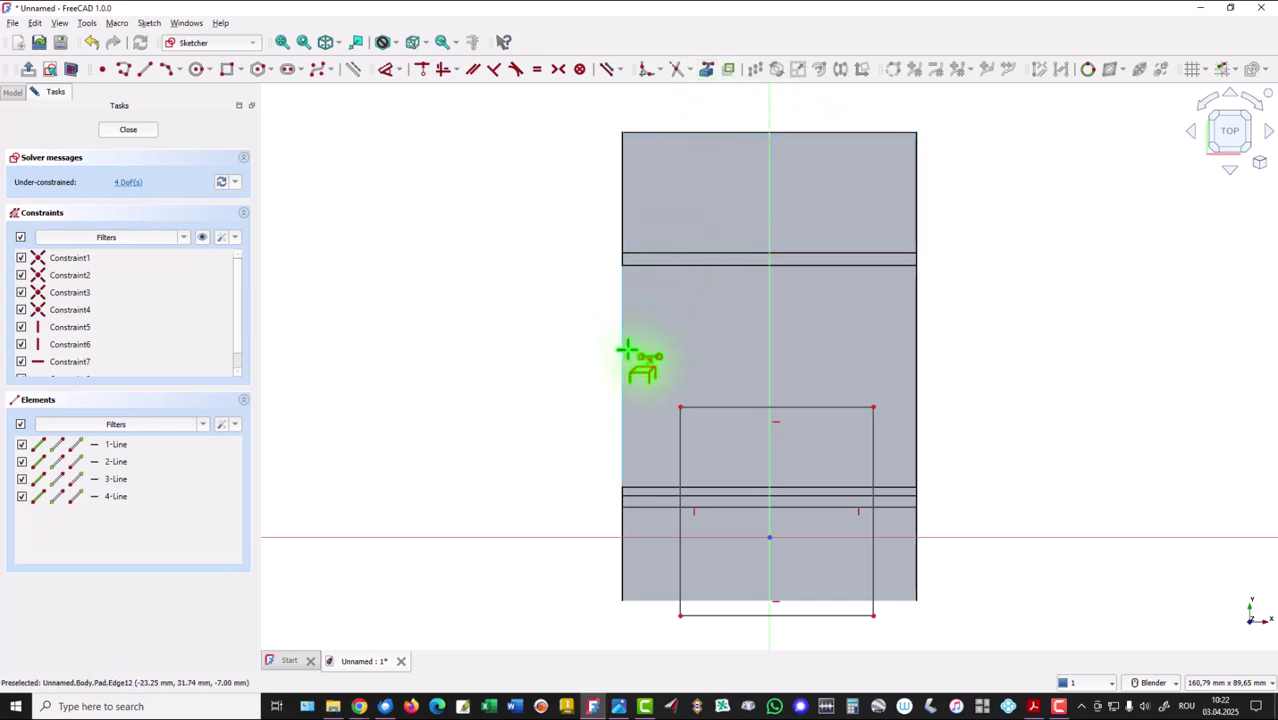
pyautogui.click(620, 589)
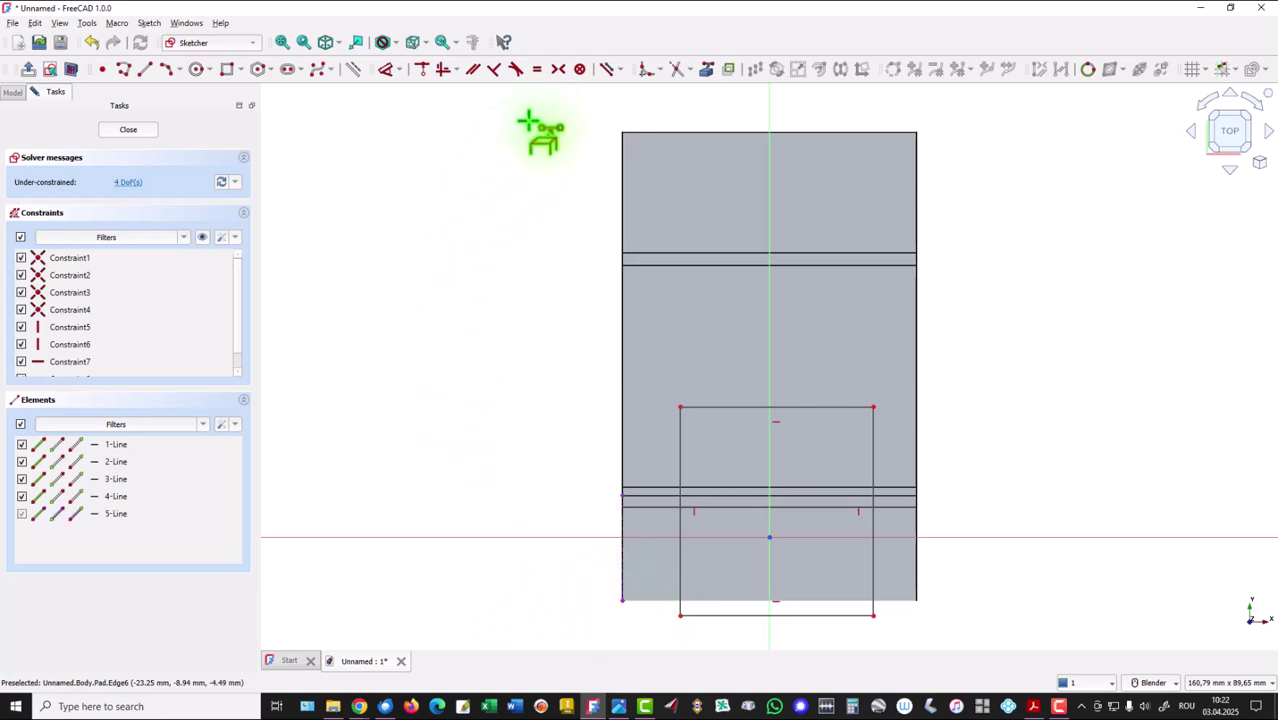
pyautogui.rightClick(500, 428)
pyautogui.click(714, 614)
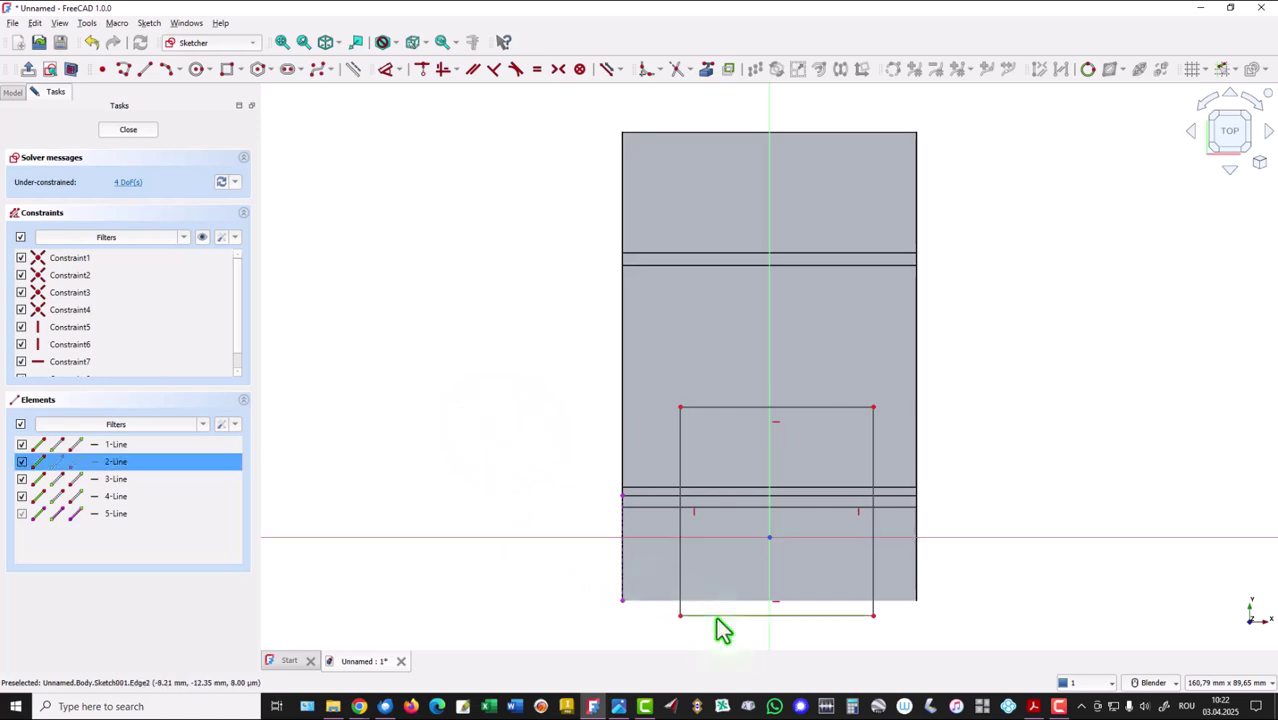
pyautogui.click(622, 604)
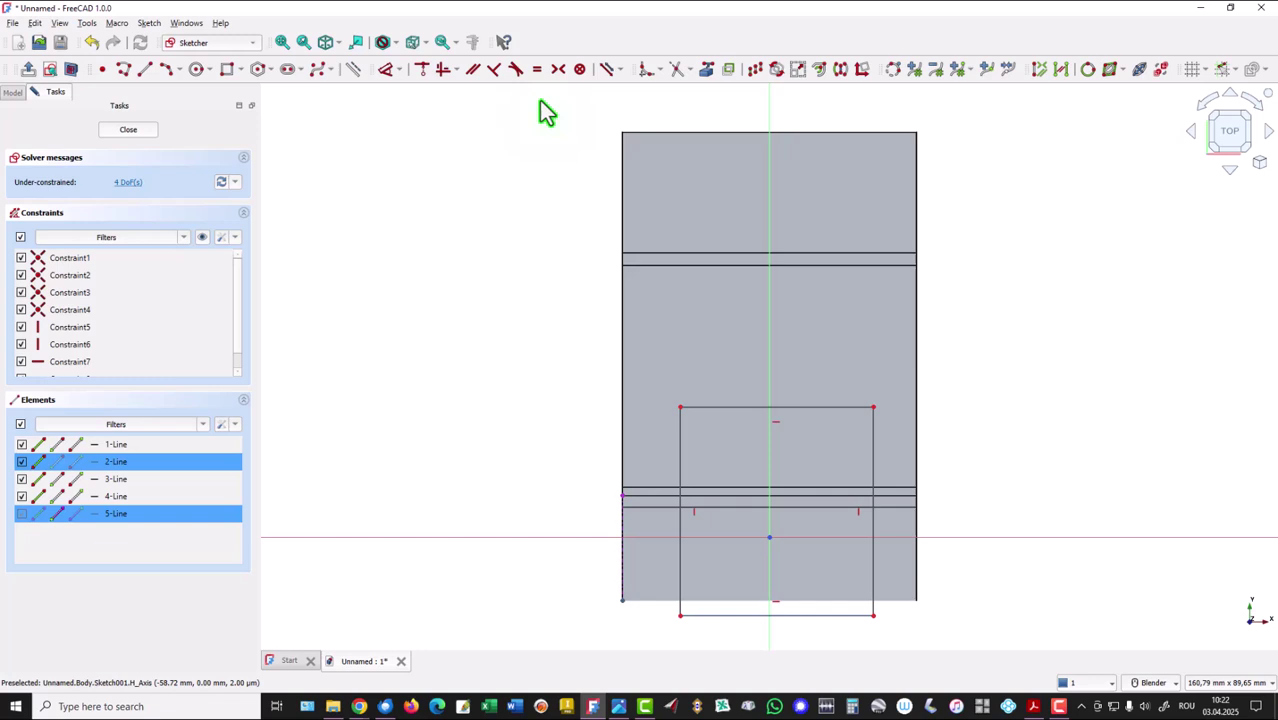
pyautogui.click(424, 72)
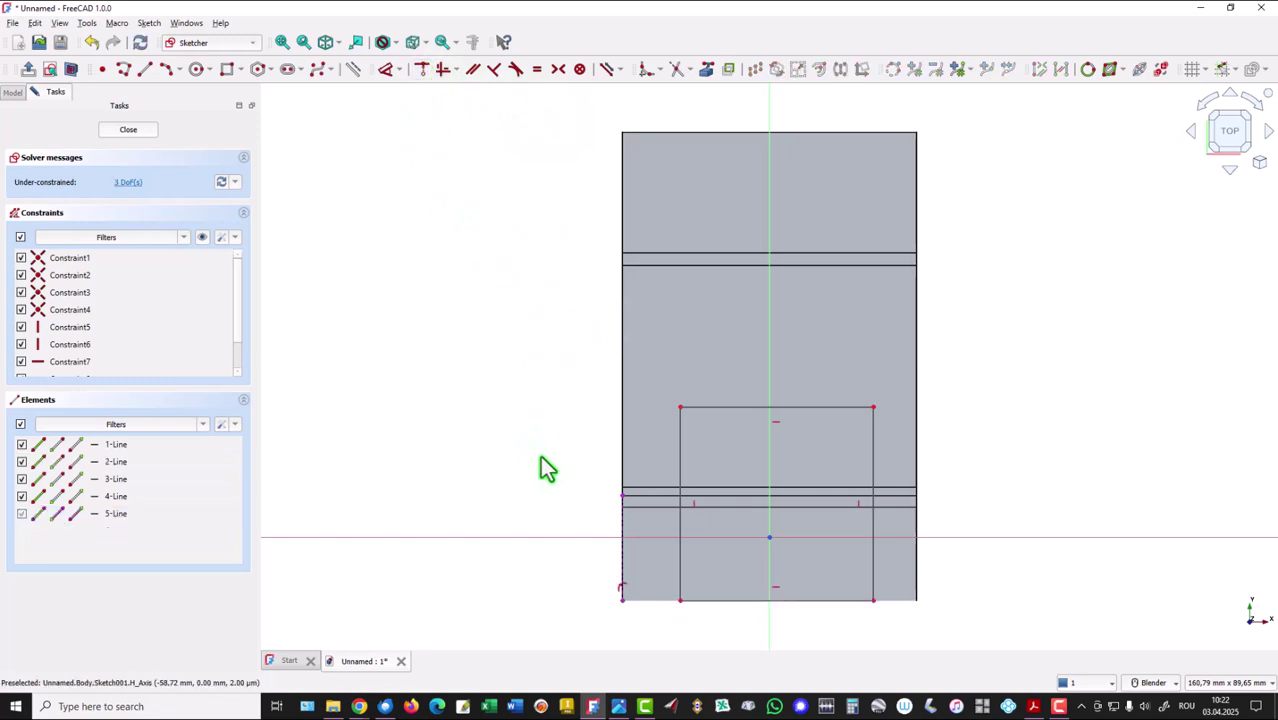
# Make the rectangle's bottom corners symmetric about the vertical axis
pyautogui.click(679, 602)
pyautogui.click(873, 601)
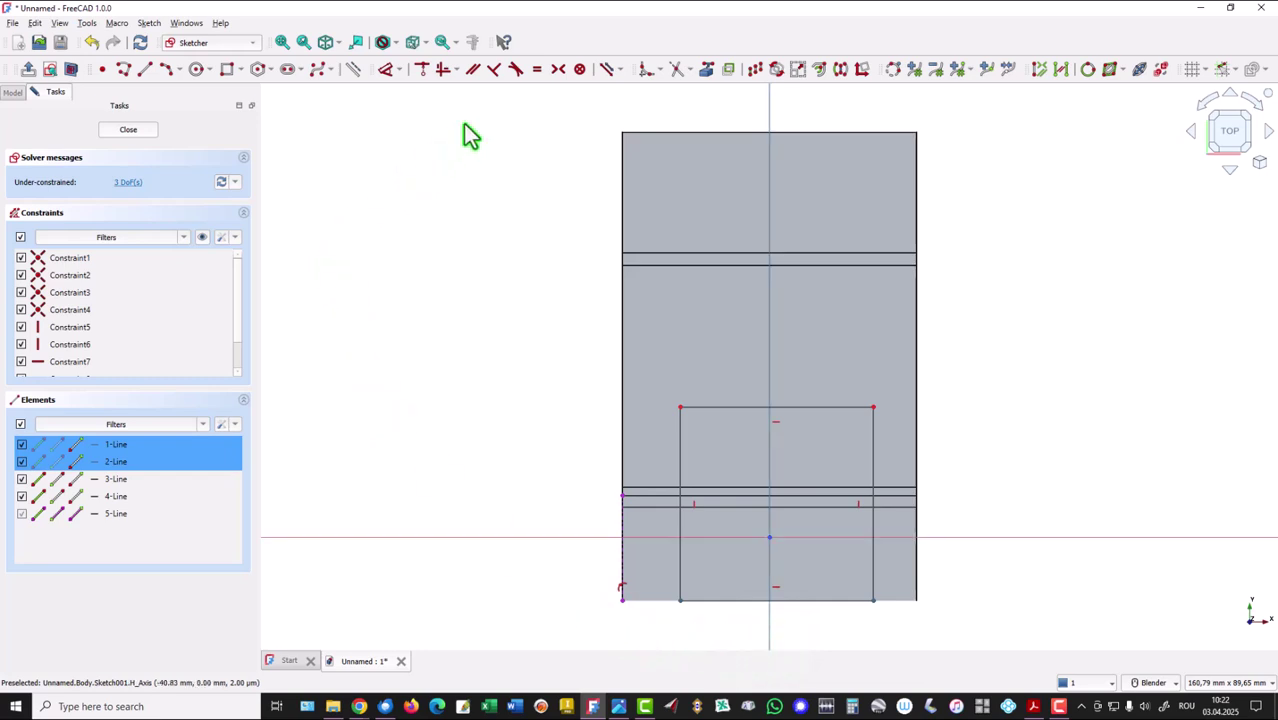
pyautogui.click(558, 70)
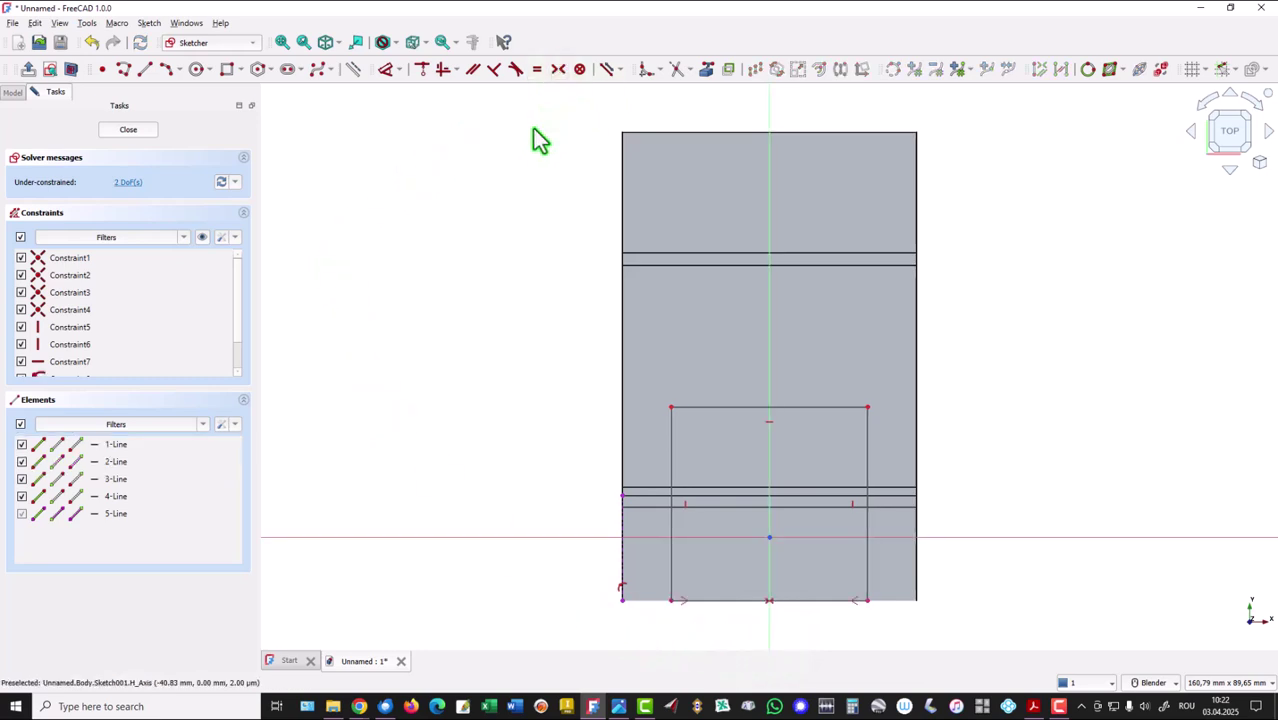
# Dimension the top edge to 38,8 mm and its height from the origin to 19 mm, then close Sketch001
pyautogui.click(385, 70)
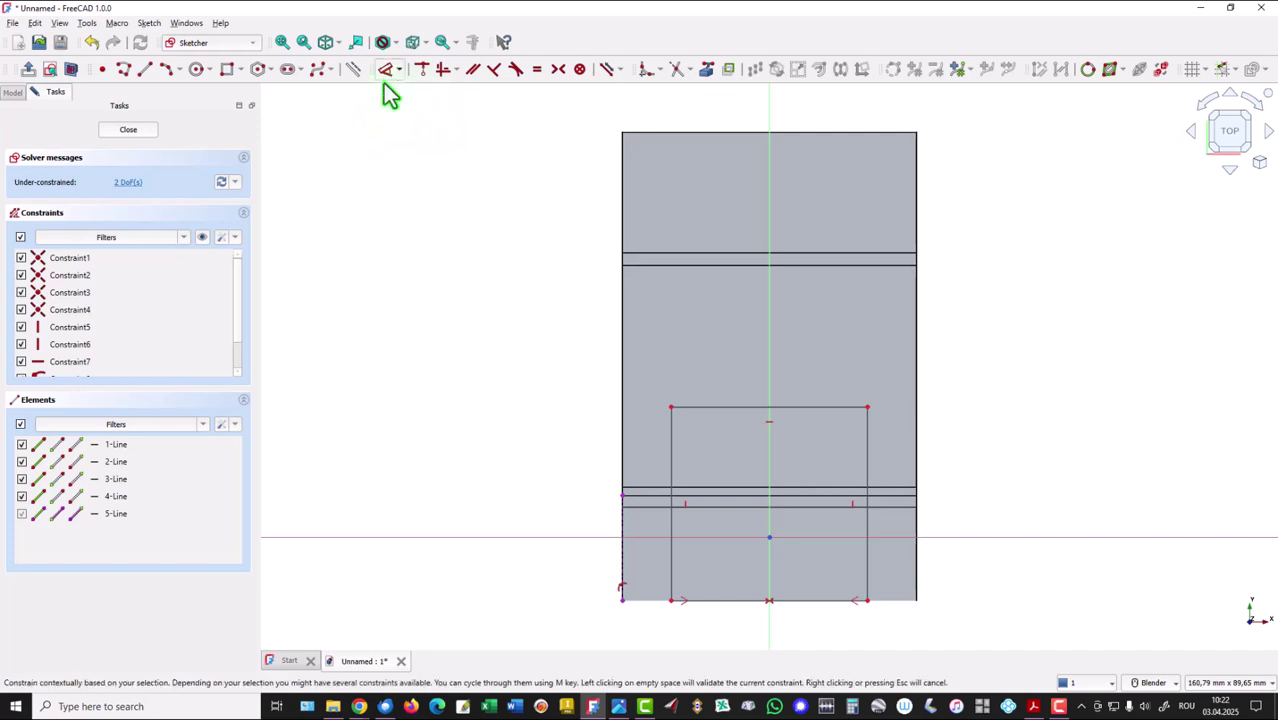
pyautogui.click(713, 407)
pyautogui.click(727, 364)
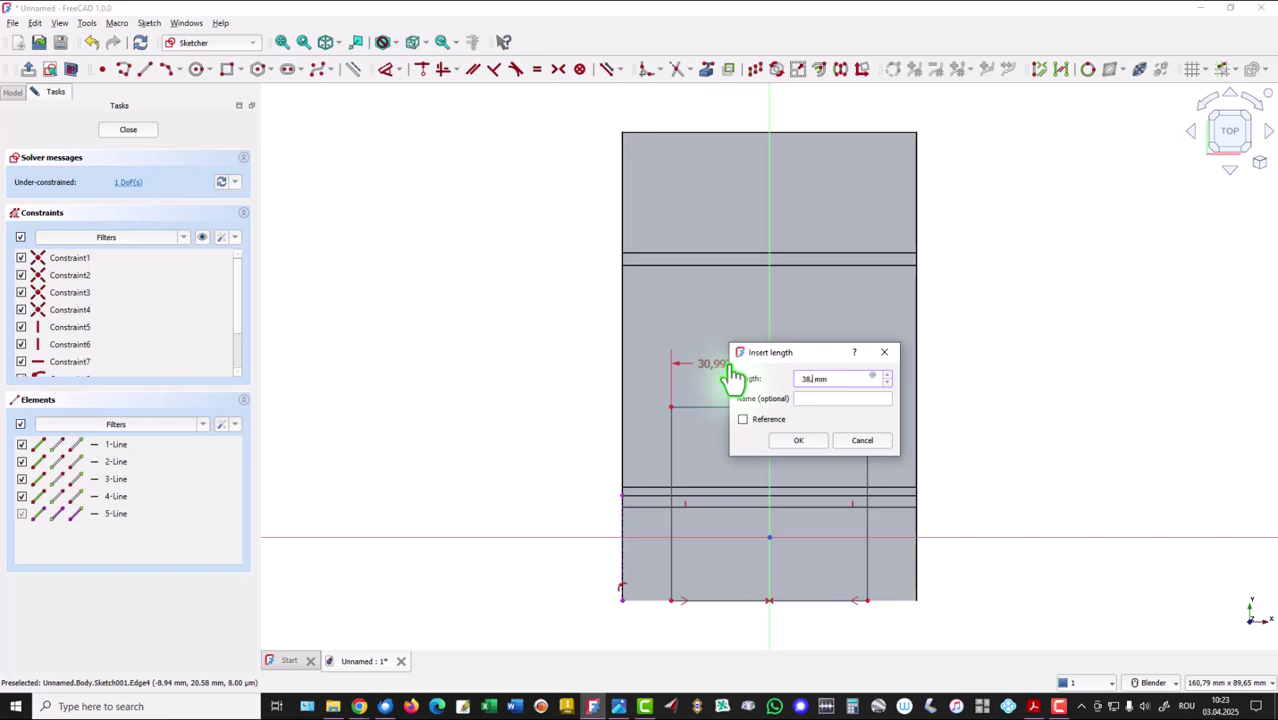
pyautogui.press('Return')
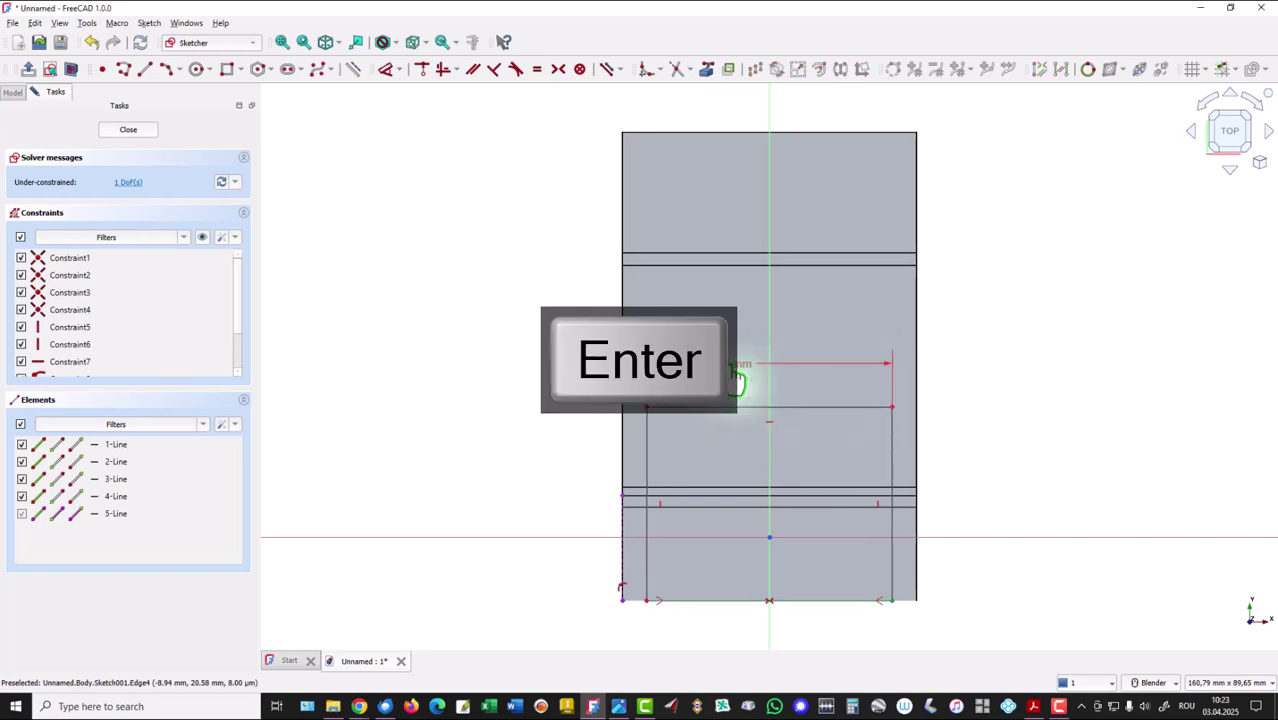
pyautogui.click(736, 406)
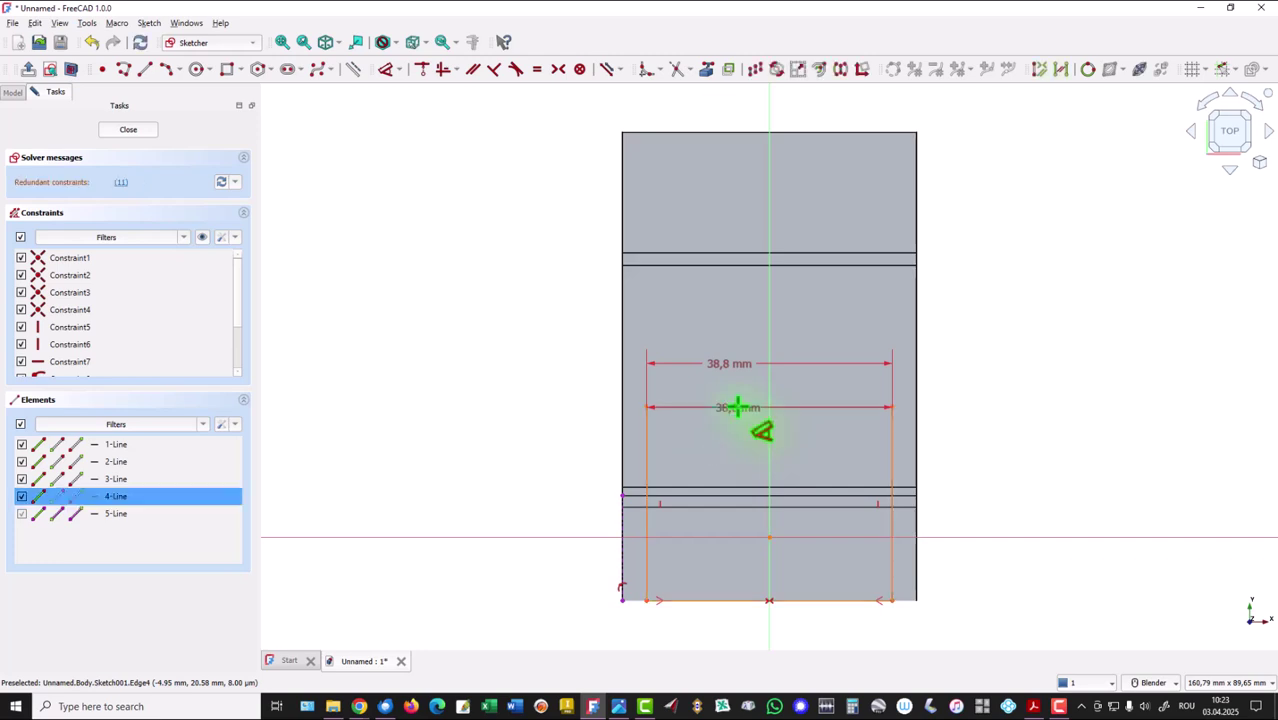
pyautogui.click(769, 538)
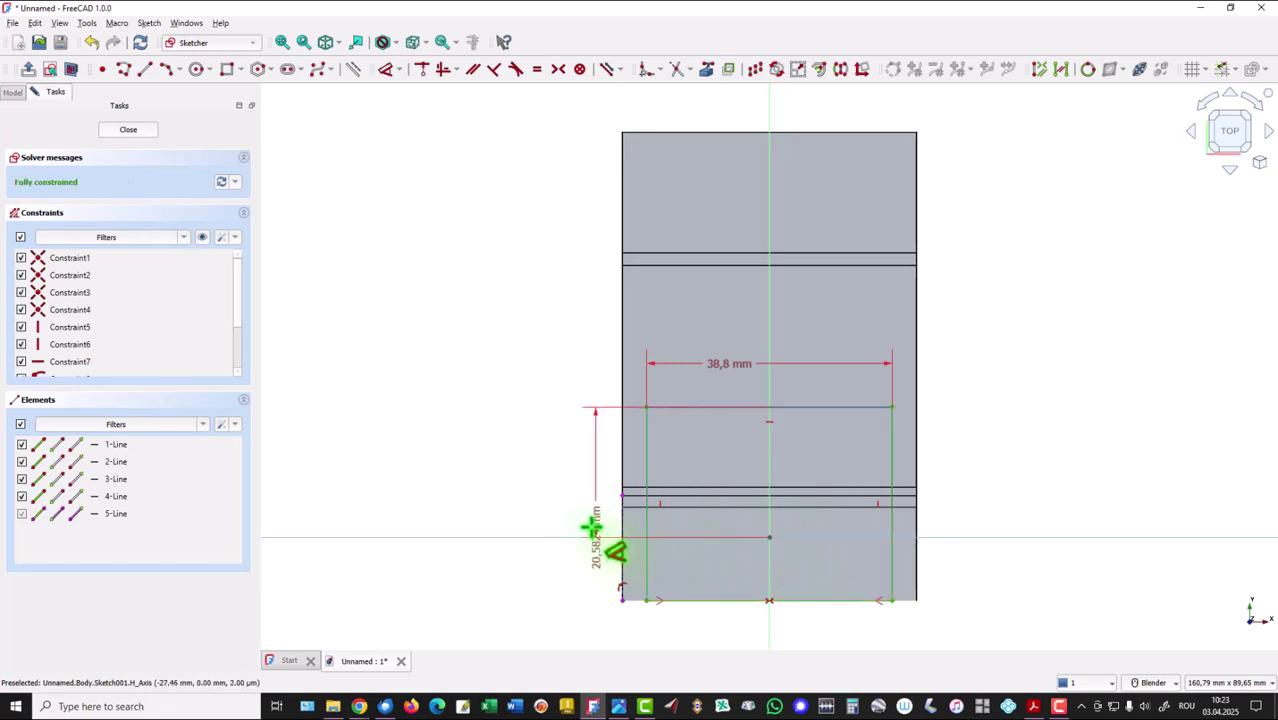
pyautogui.click(539, 480)
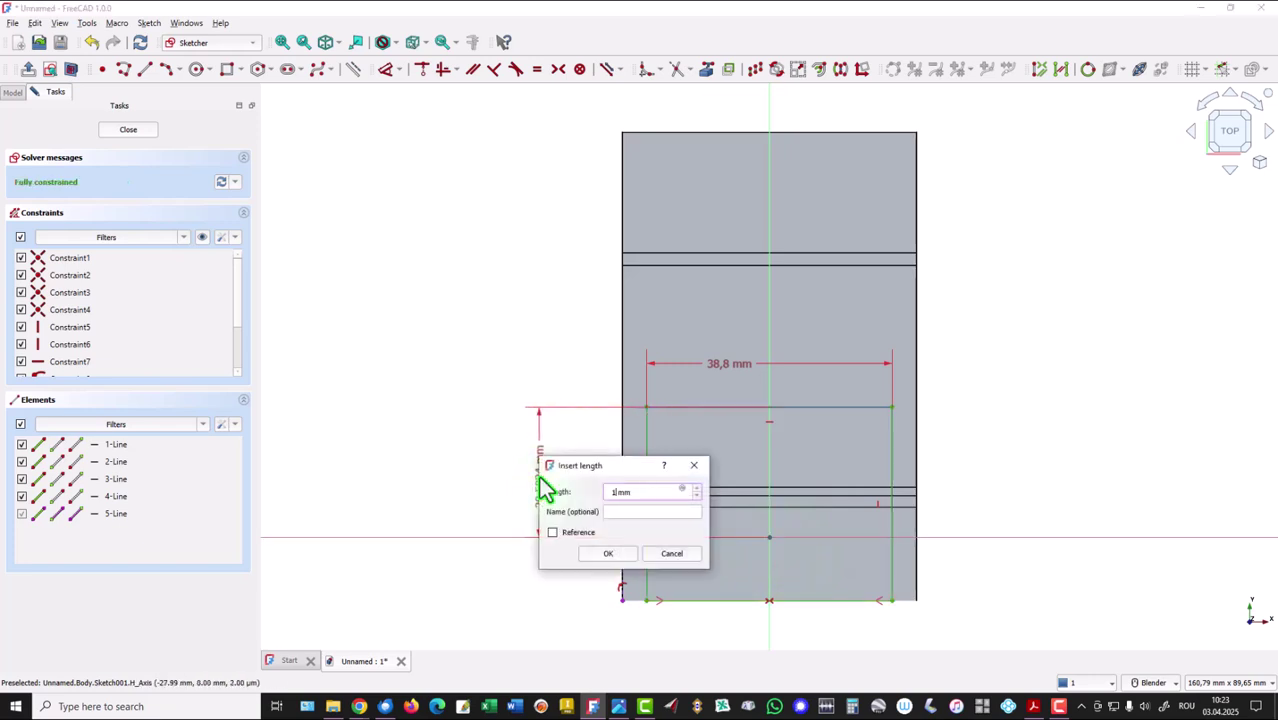
pyautogui.write('19')
pyautogui.press('Return')
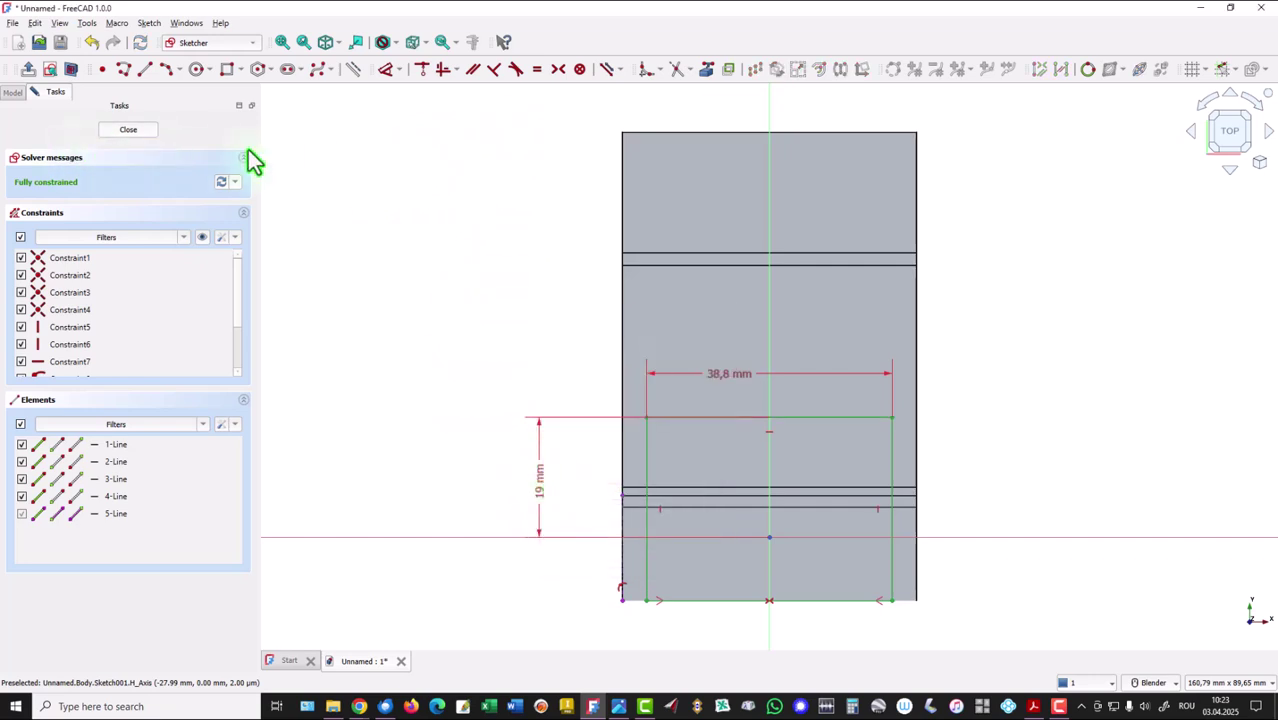
pyautogui.click(128, 130)
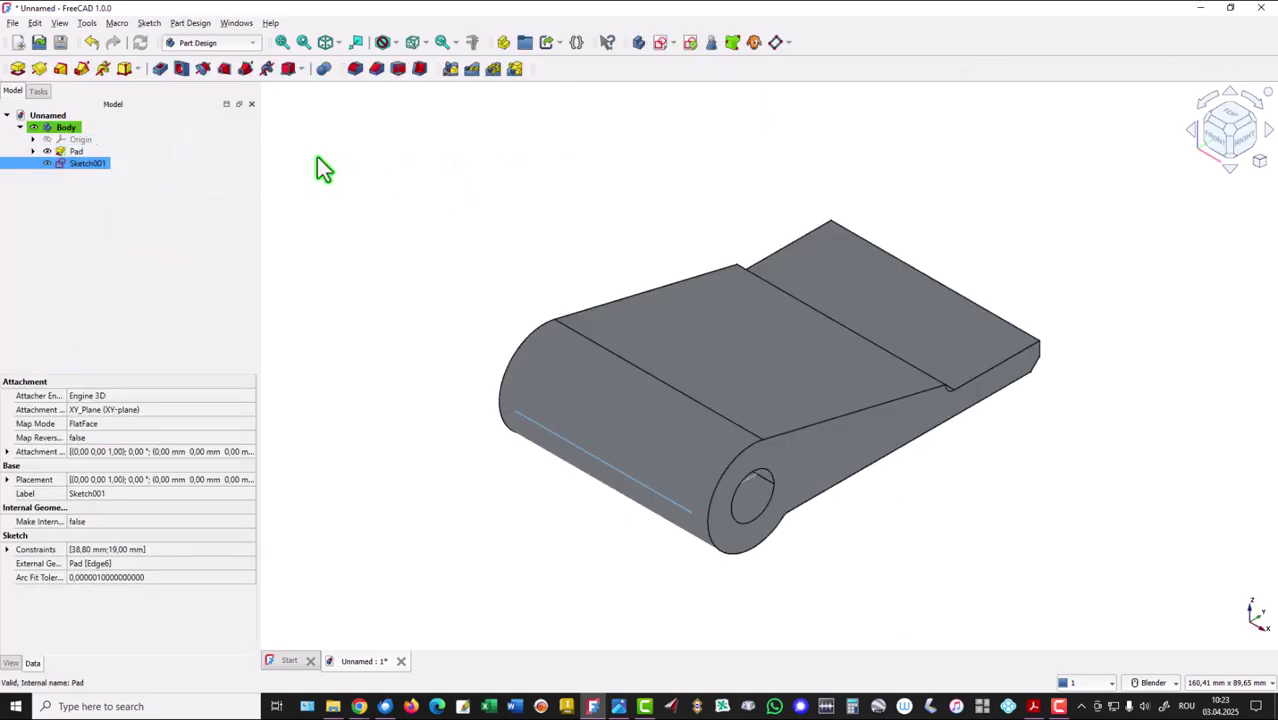
# Pocket the rectangle symmetric to plane with type Through all, splitting the part into two lugs
pyautogui.click(162, 72)
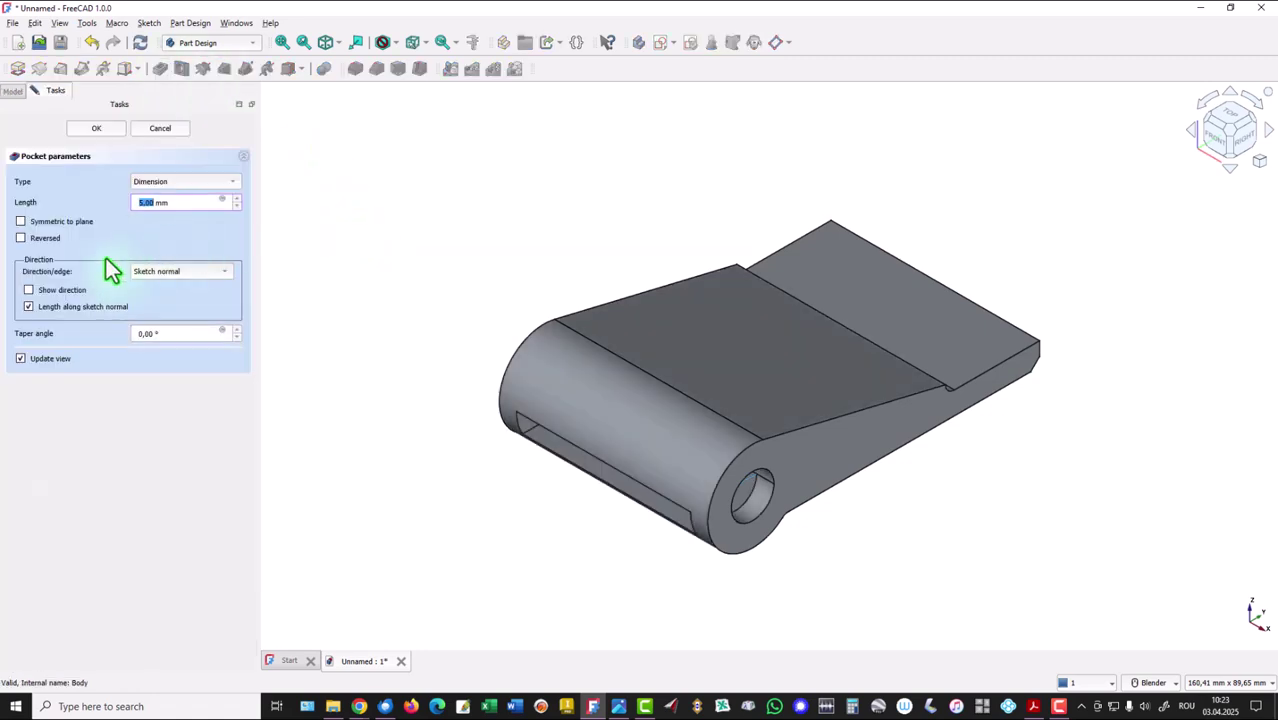
pyautogui.click(22, 221)
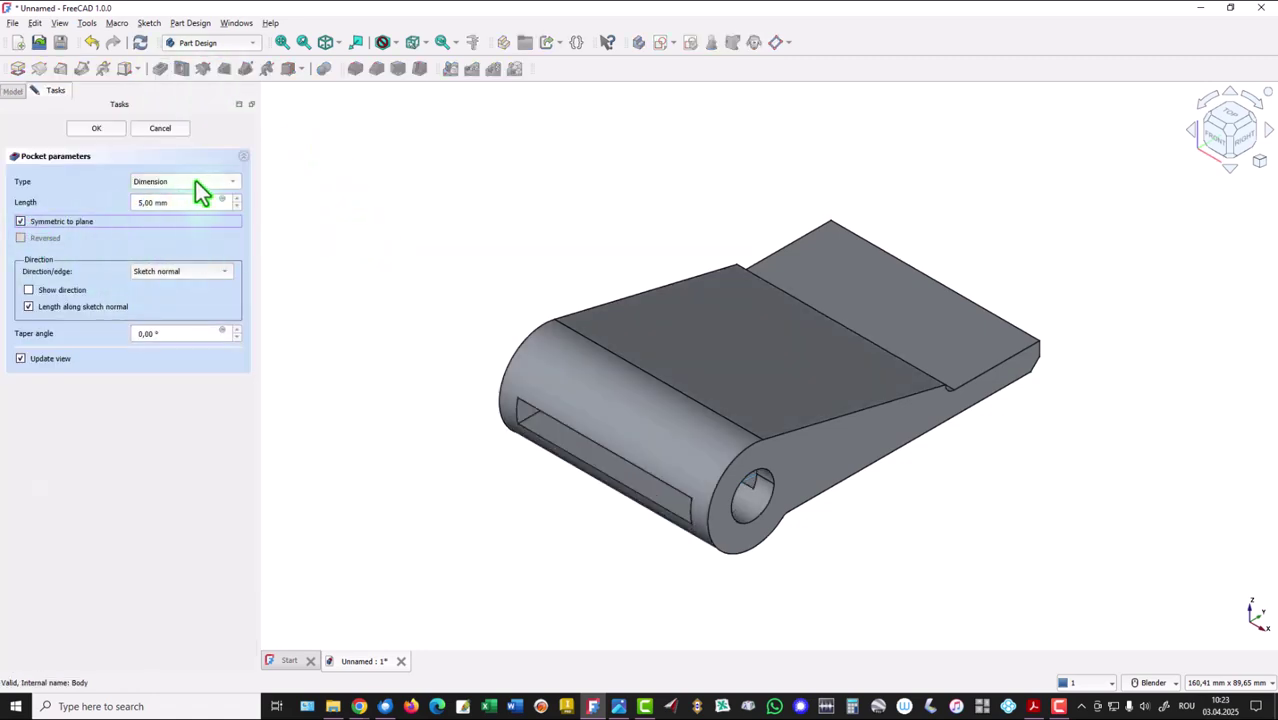
pyautogui.click(192, 183)
pyautogui.click(183, 197)
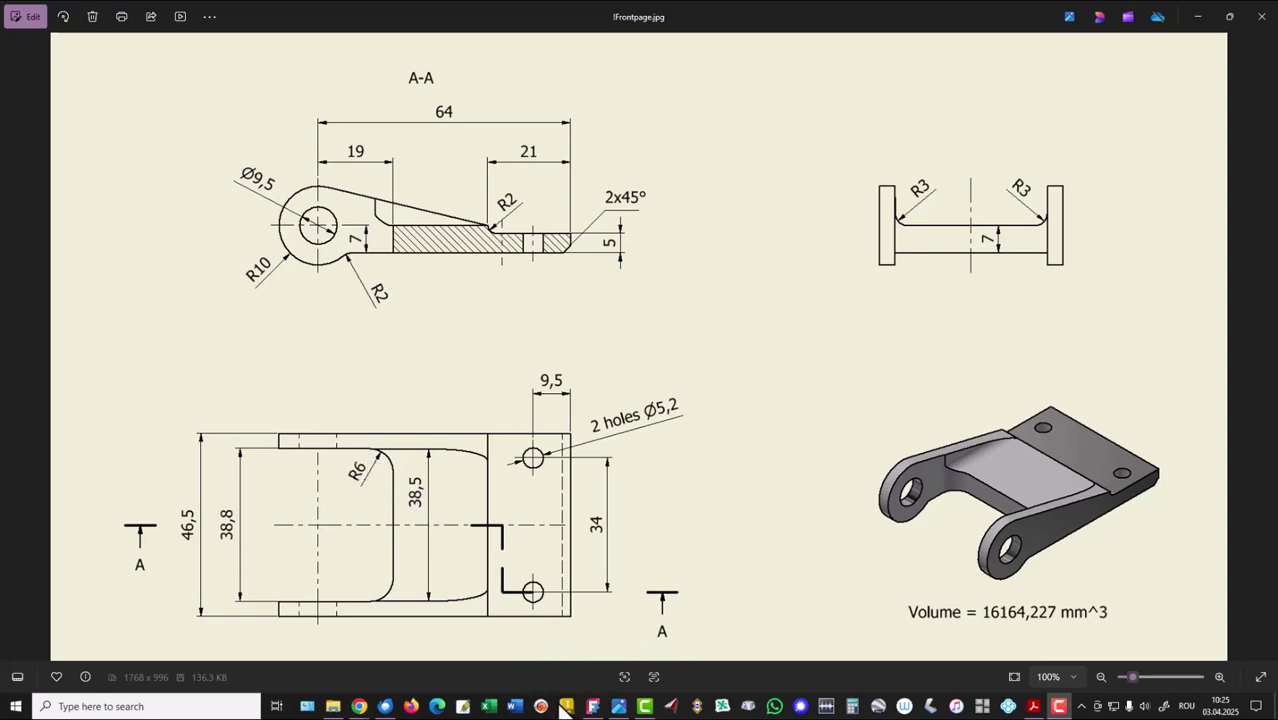
# Fillet the two inner vertical edges of the gap with a 6 mm radius
pyautogui.click(593, 706)
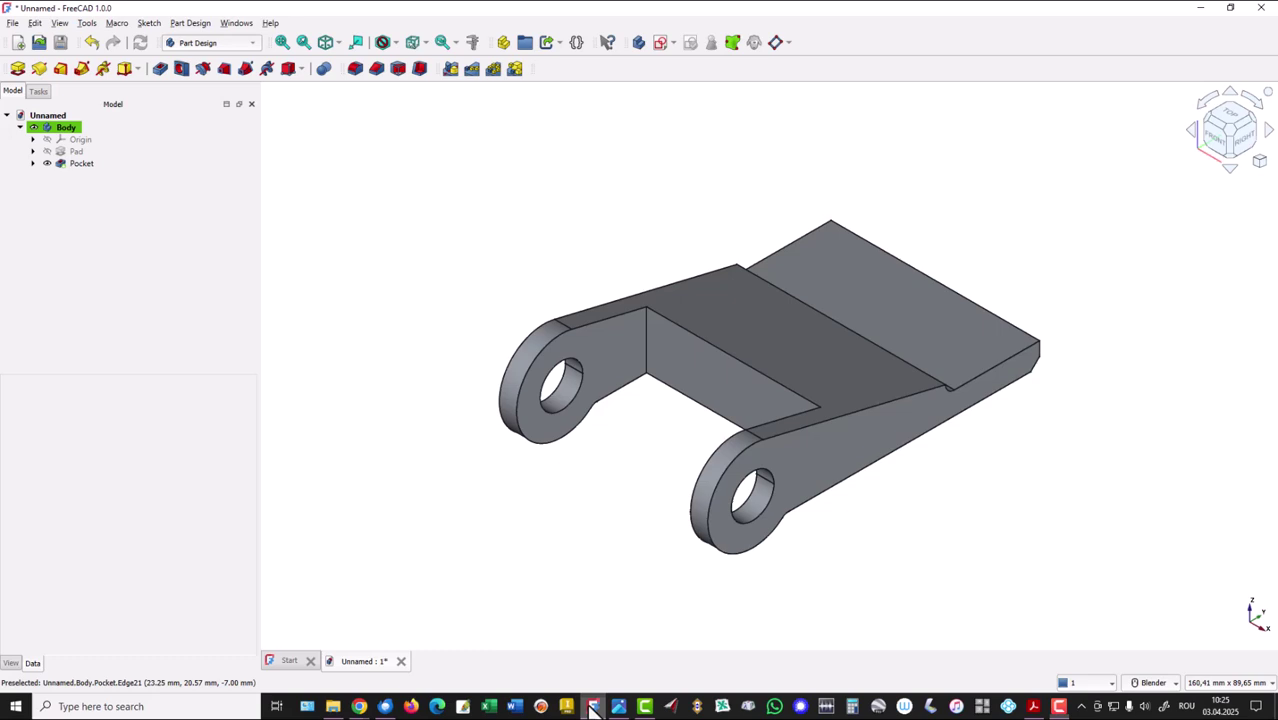
pyautogui.click(648, 333)
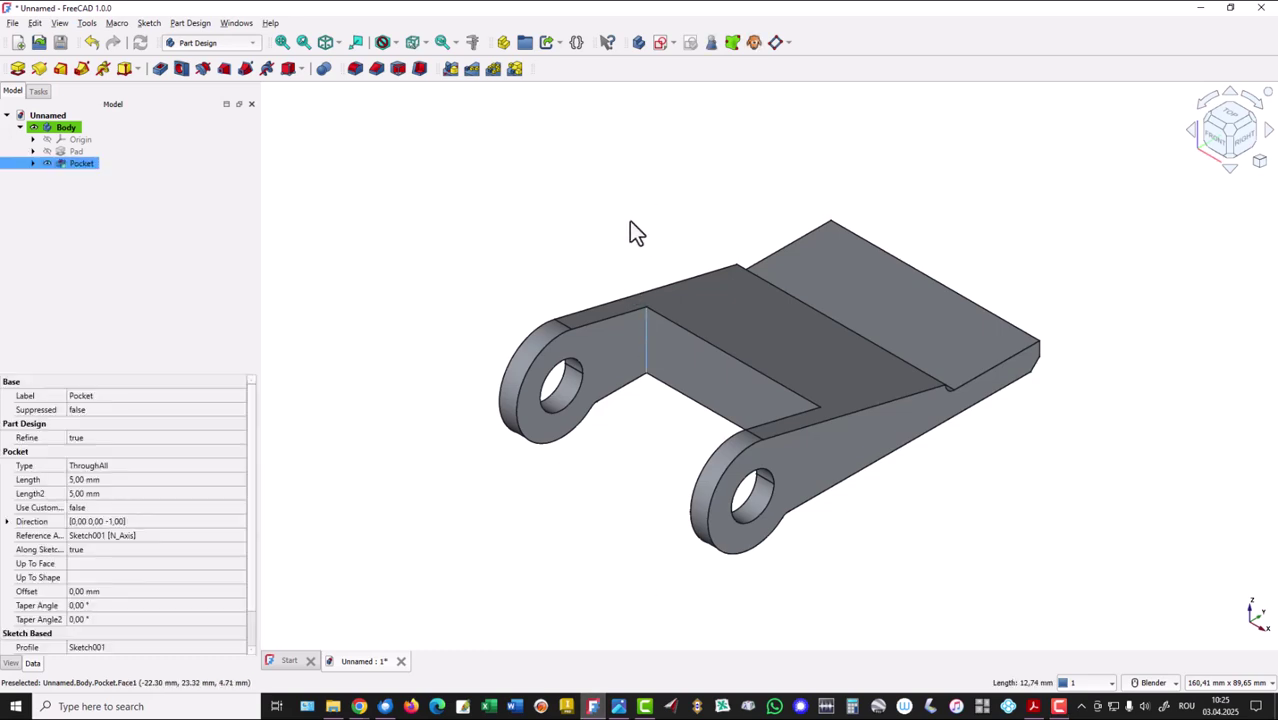
pyautogui.moveTo(629, 221); pyautogui.dragTo(1033, 225, button='middle')
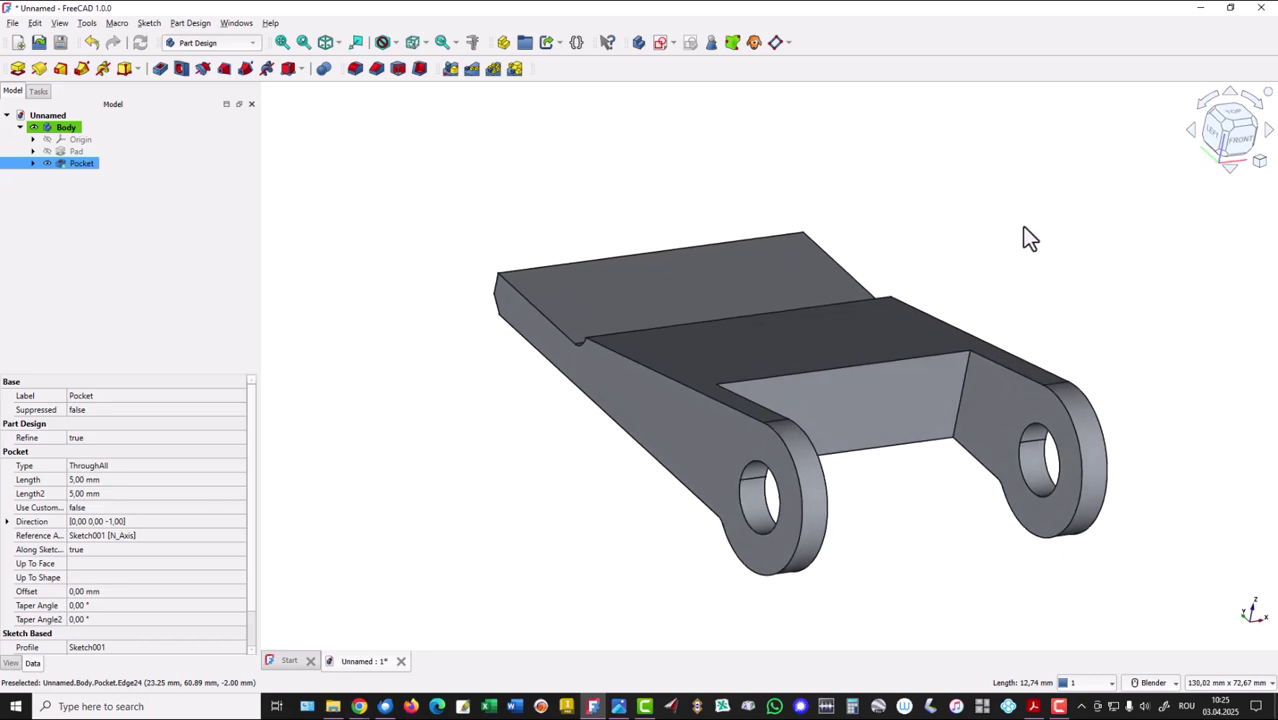
pyautogui.click(966, 381)
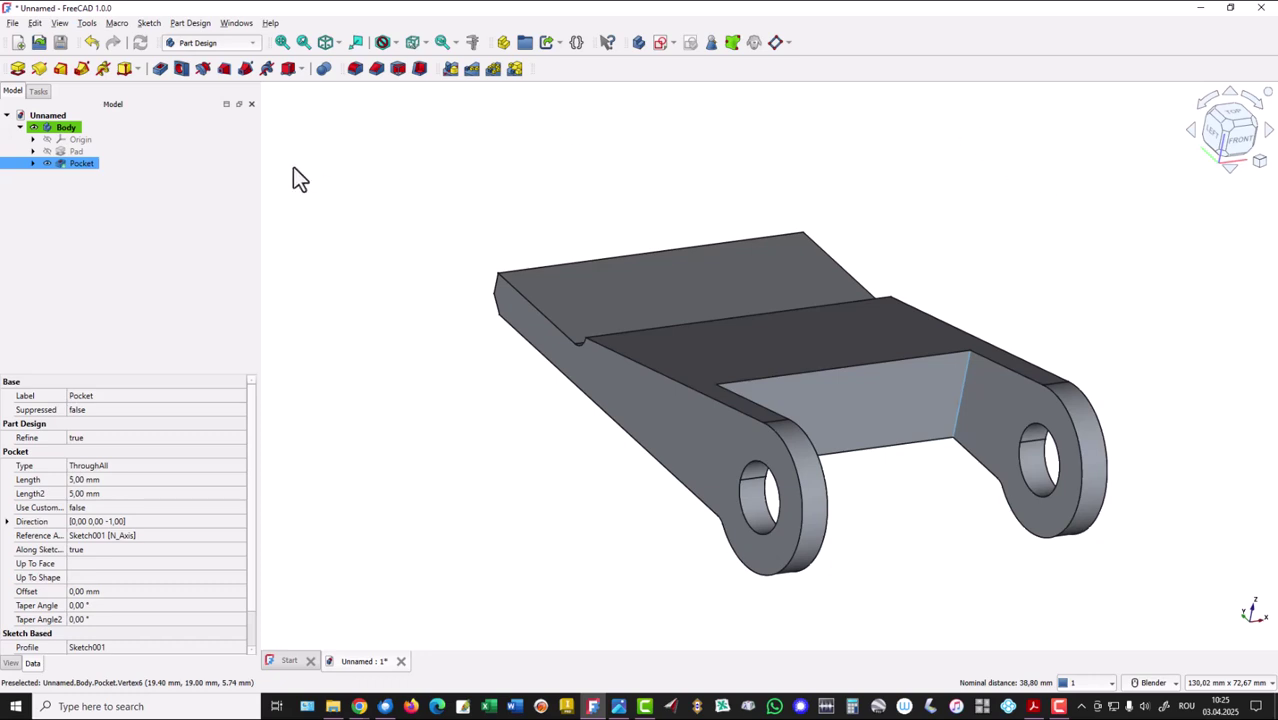
pyautogui.click(354, 68)
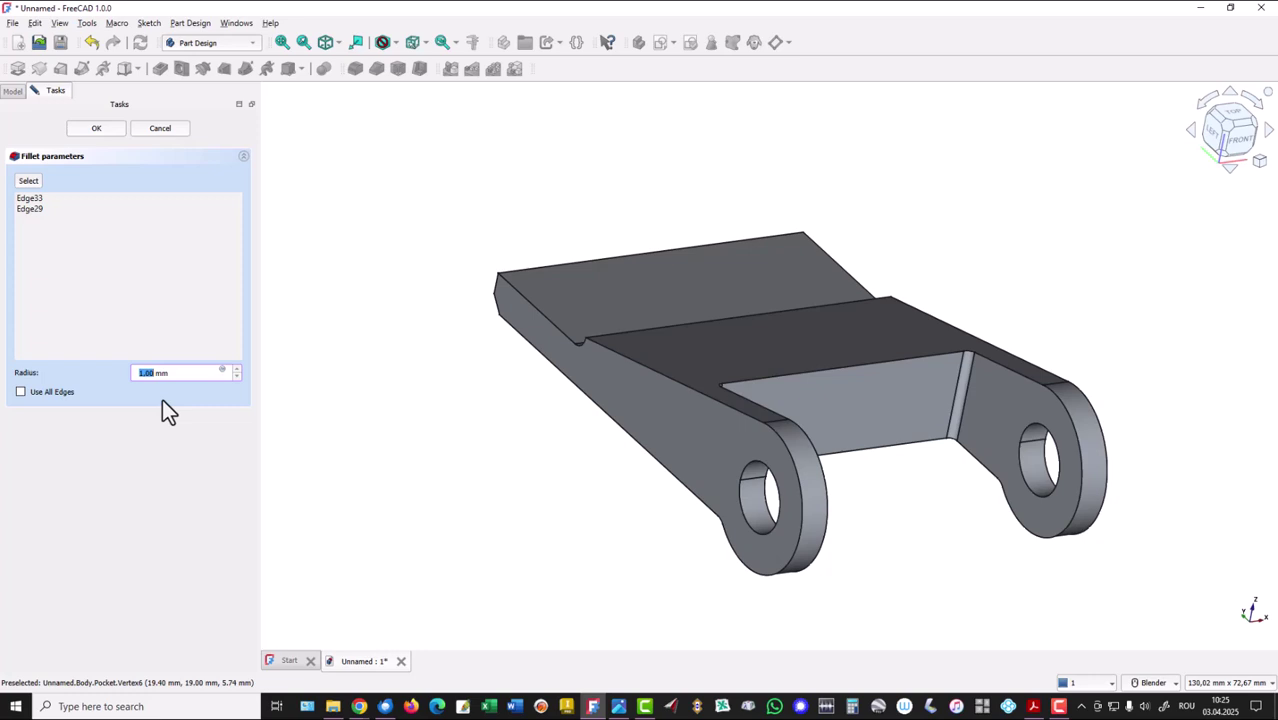
pyautogui.moveTo(180, 372); pyautogui.dragTo(122, 371)
pyautogui.write('6')
pyautogui.press('Tab')
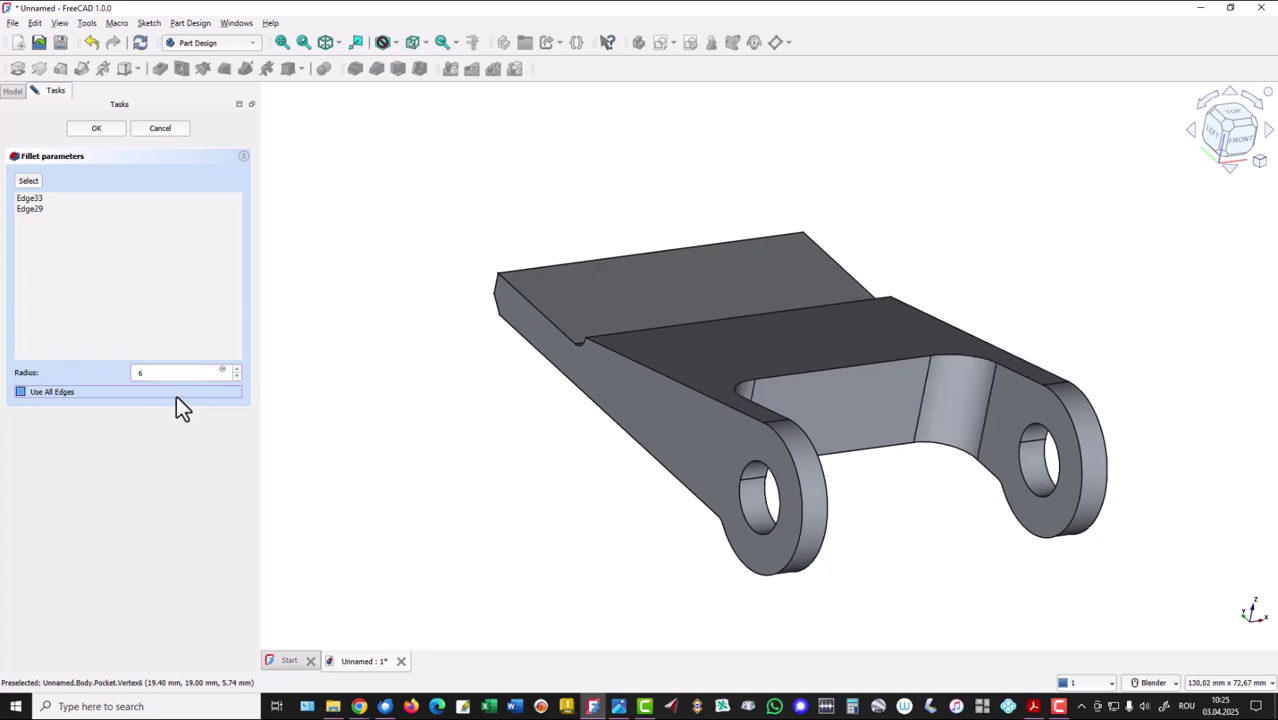
pyautogui.click(108, 129)
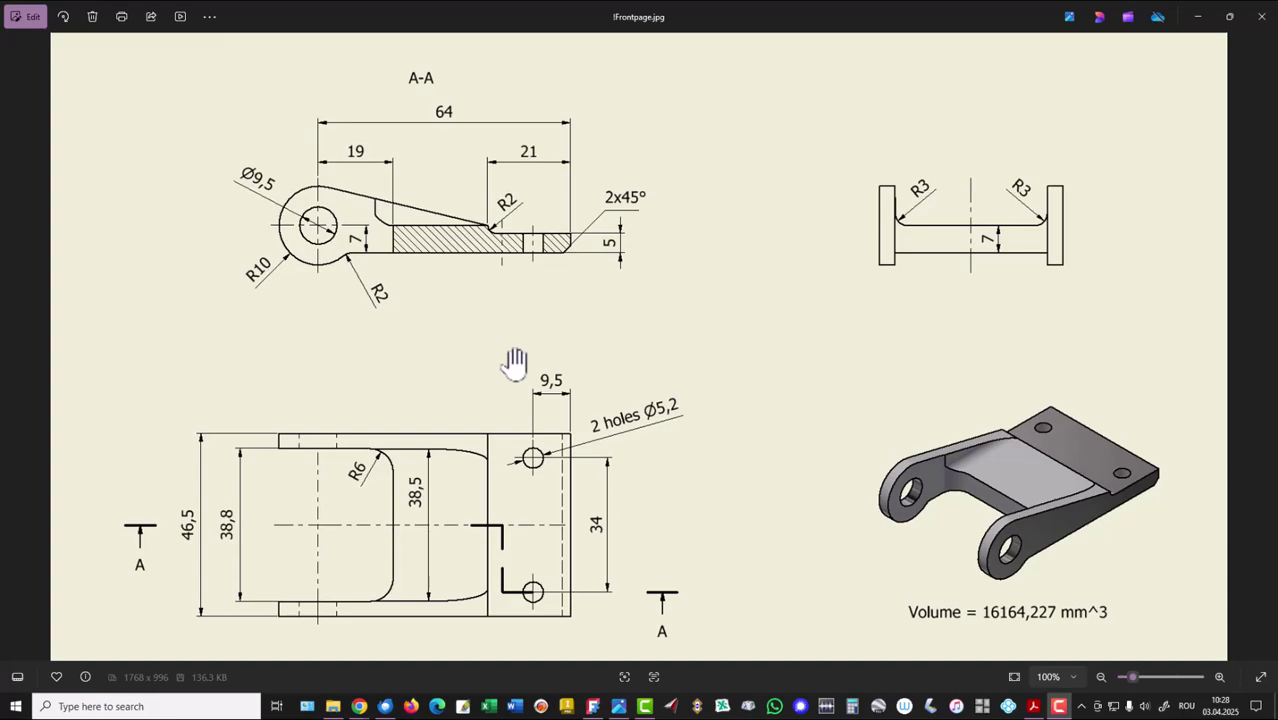
# Return to FreeCAD and create a new sketch on the XZ-plane
pyautogui.click(593, 706)
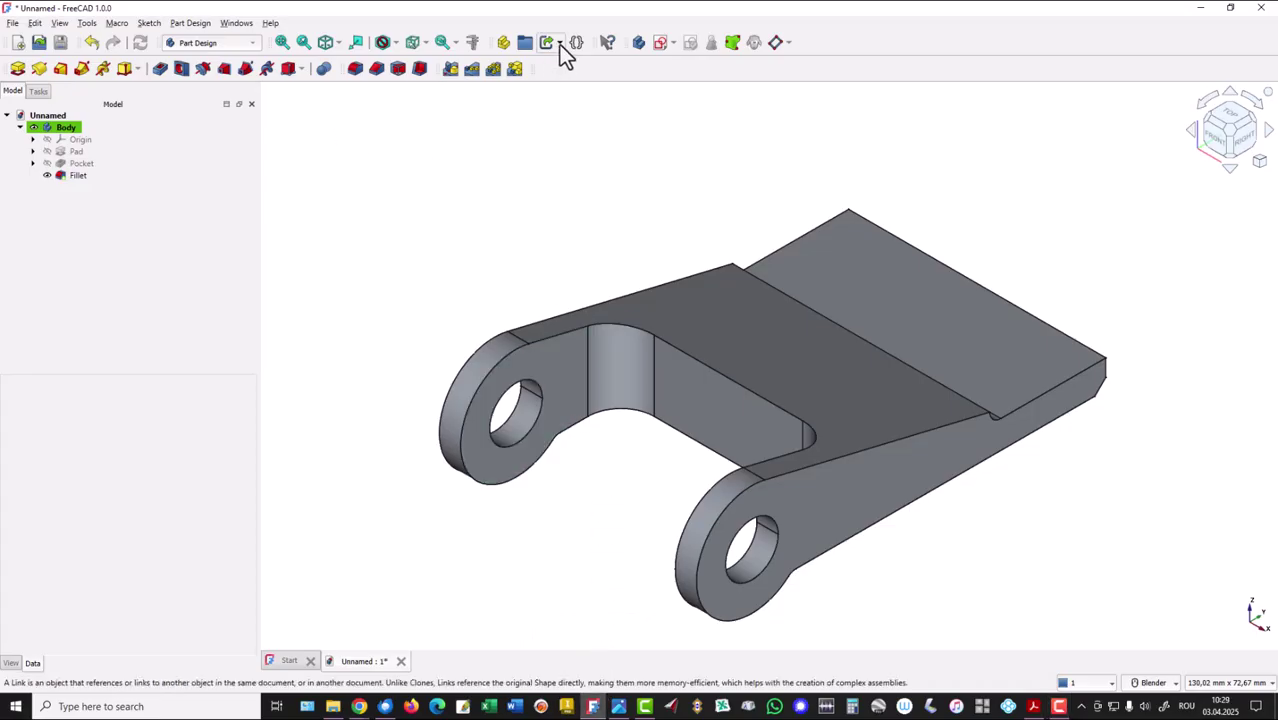
pyautogui.click(659, 44)
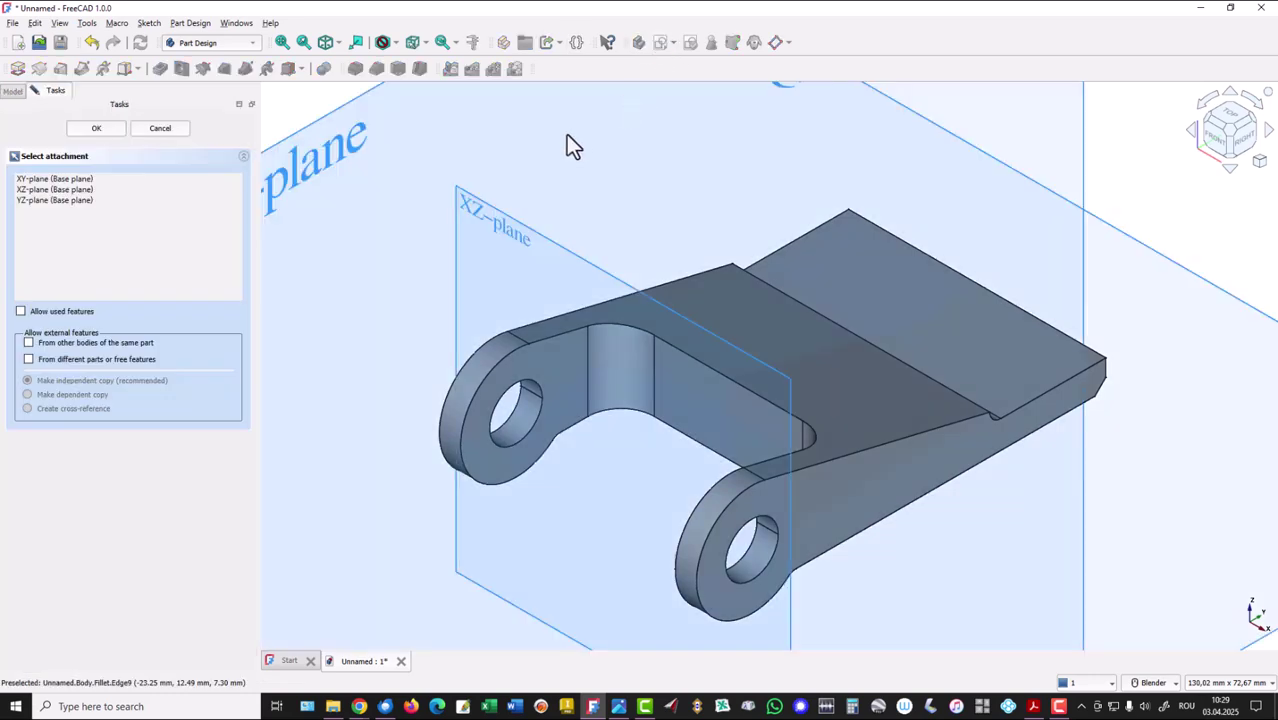
pyautogui.click(529, 235)
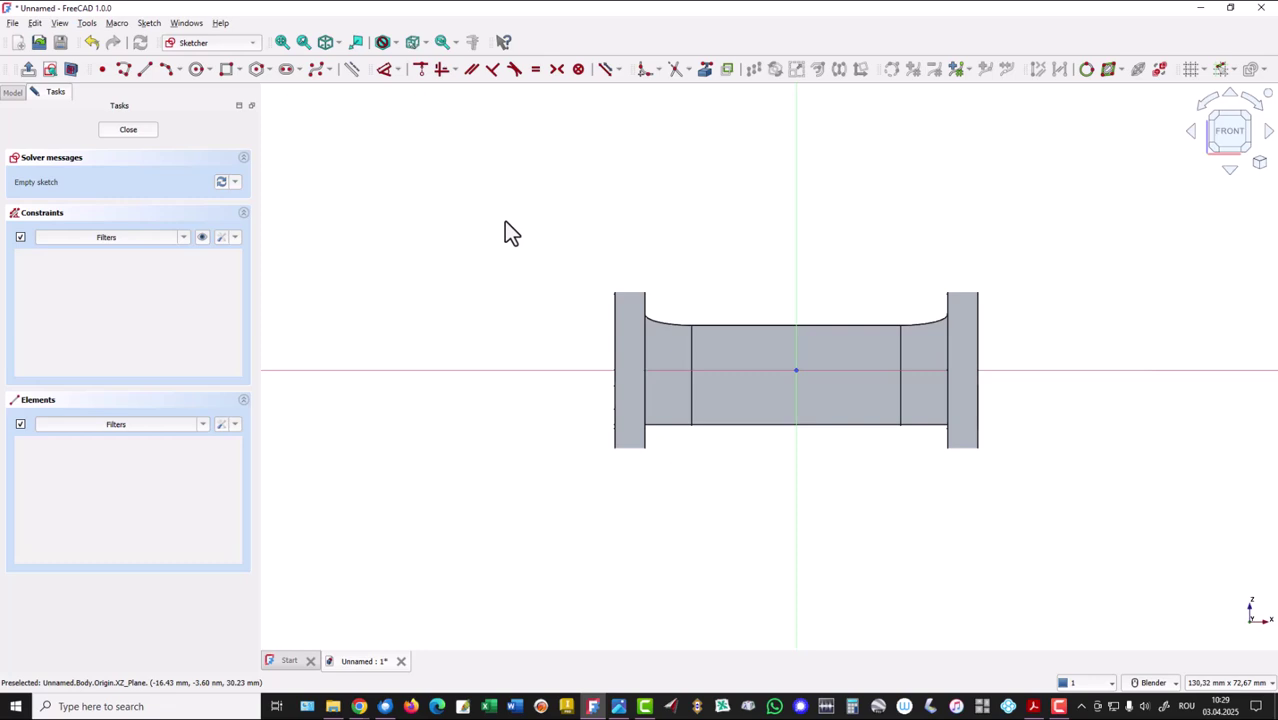
# Draw a rectangle over the gap and make its bottom corners symmetric about the vertical axis
pyautogui.click(227, 69)
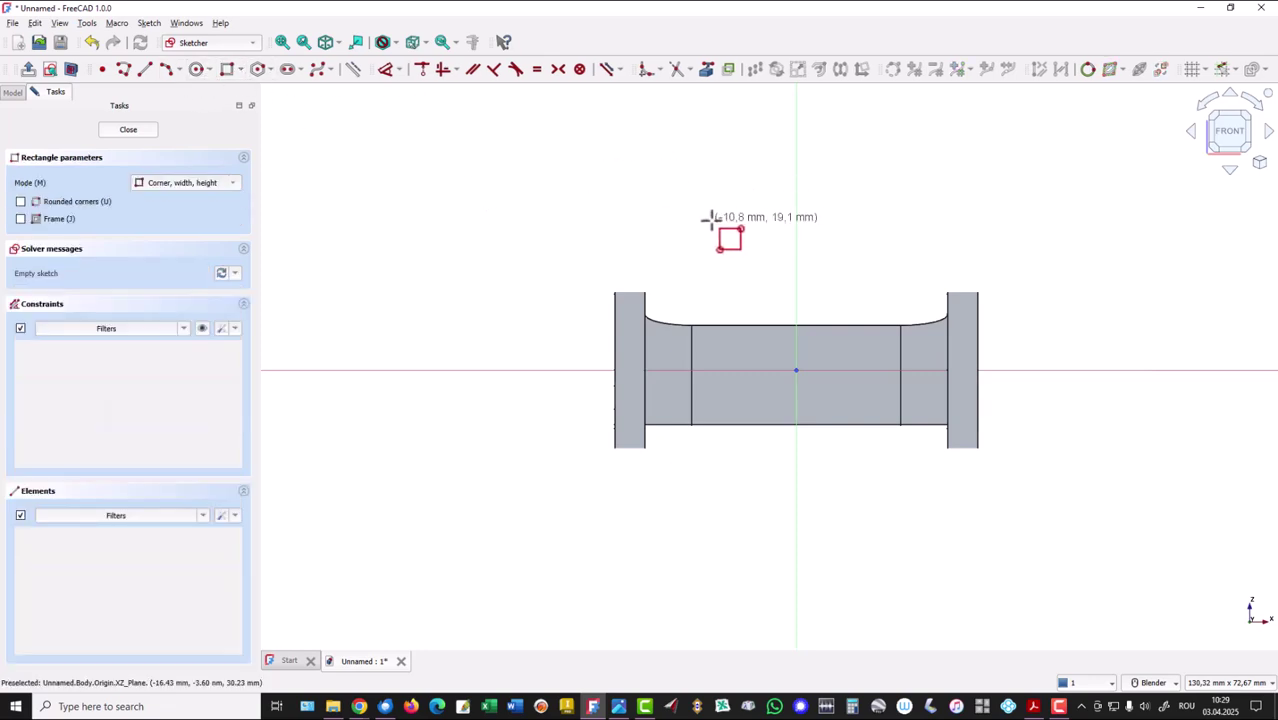
pyautogui.click(703, 224)
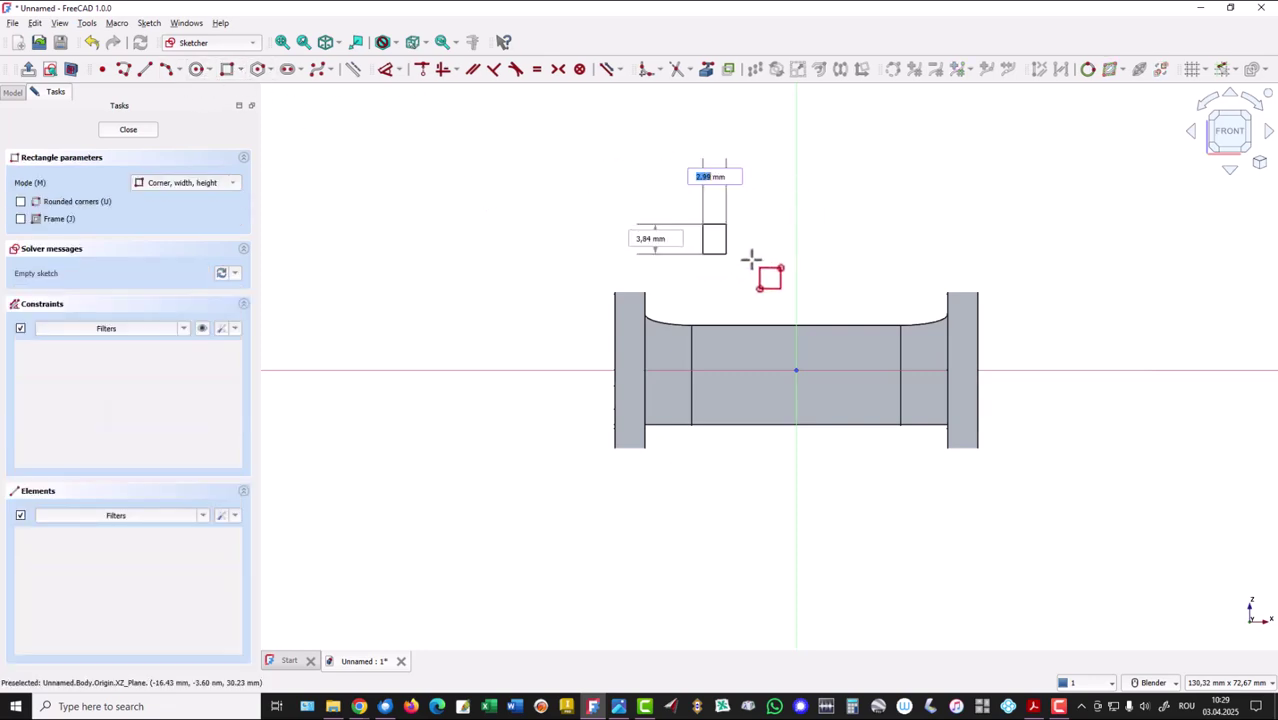
pyautogui.click(917, 357)
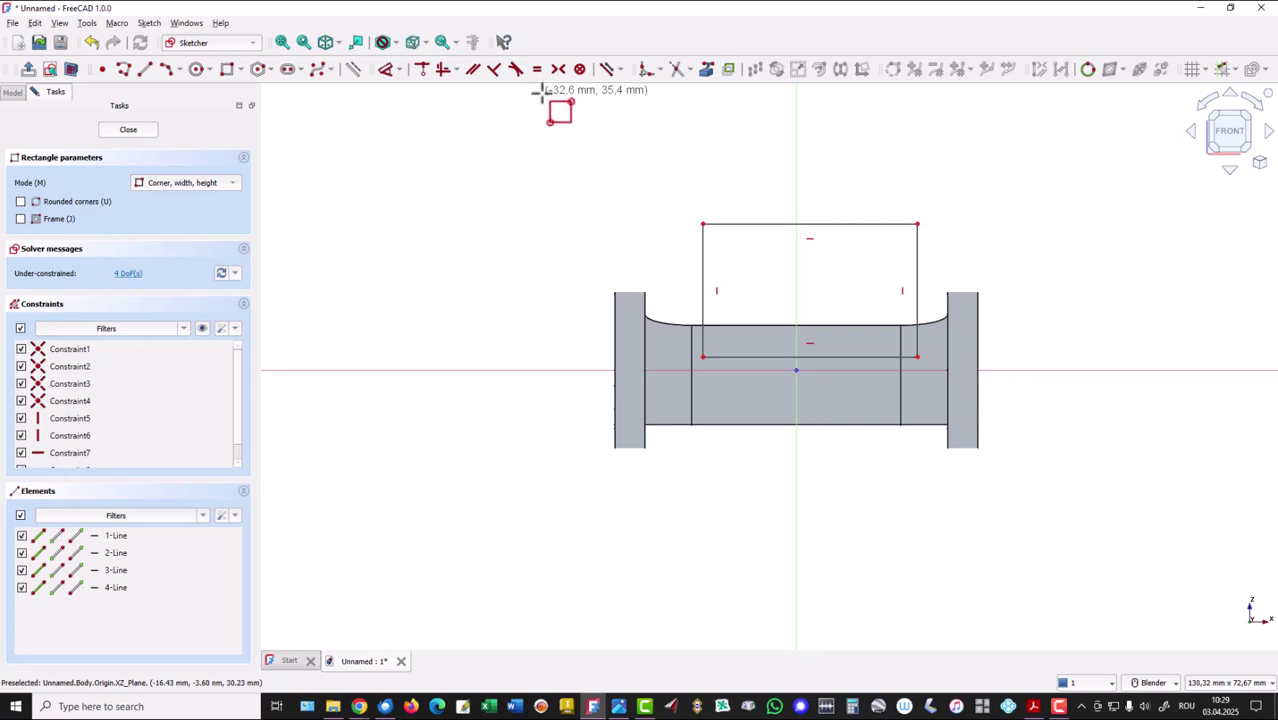
pyautogui.rightClick(588, 208)
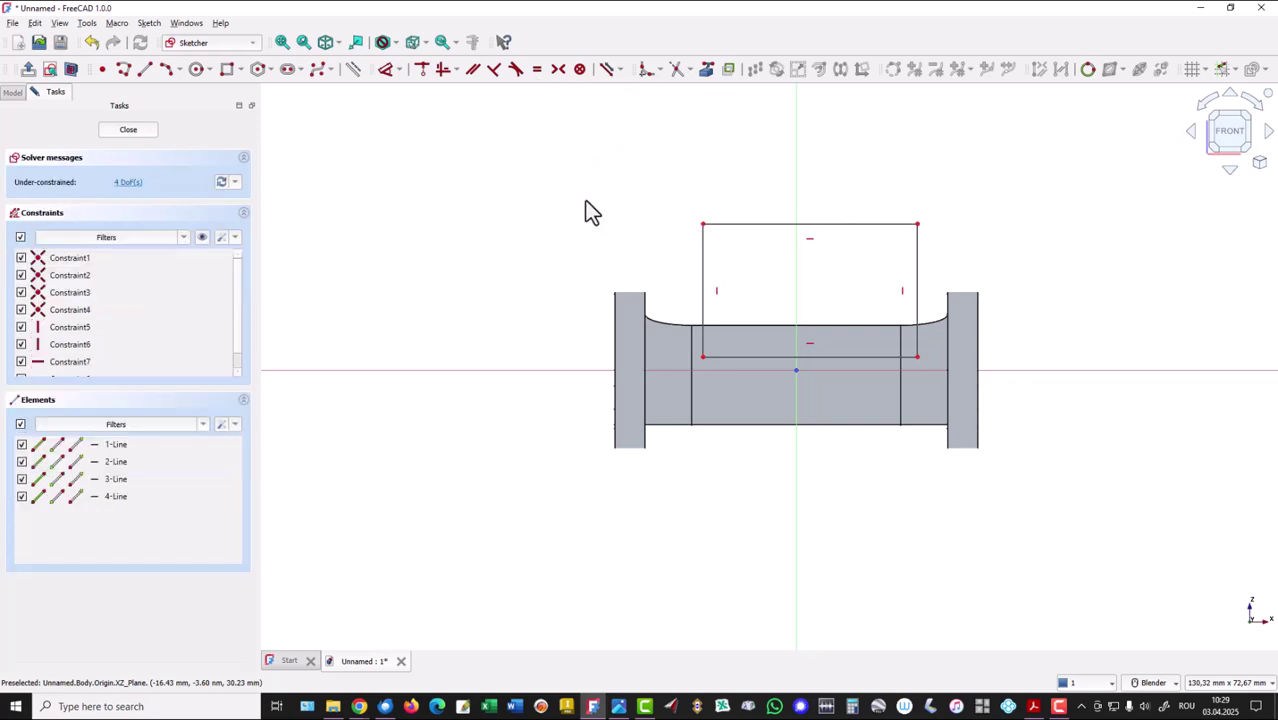
pyautogui.click(700, 356)
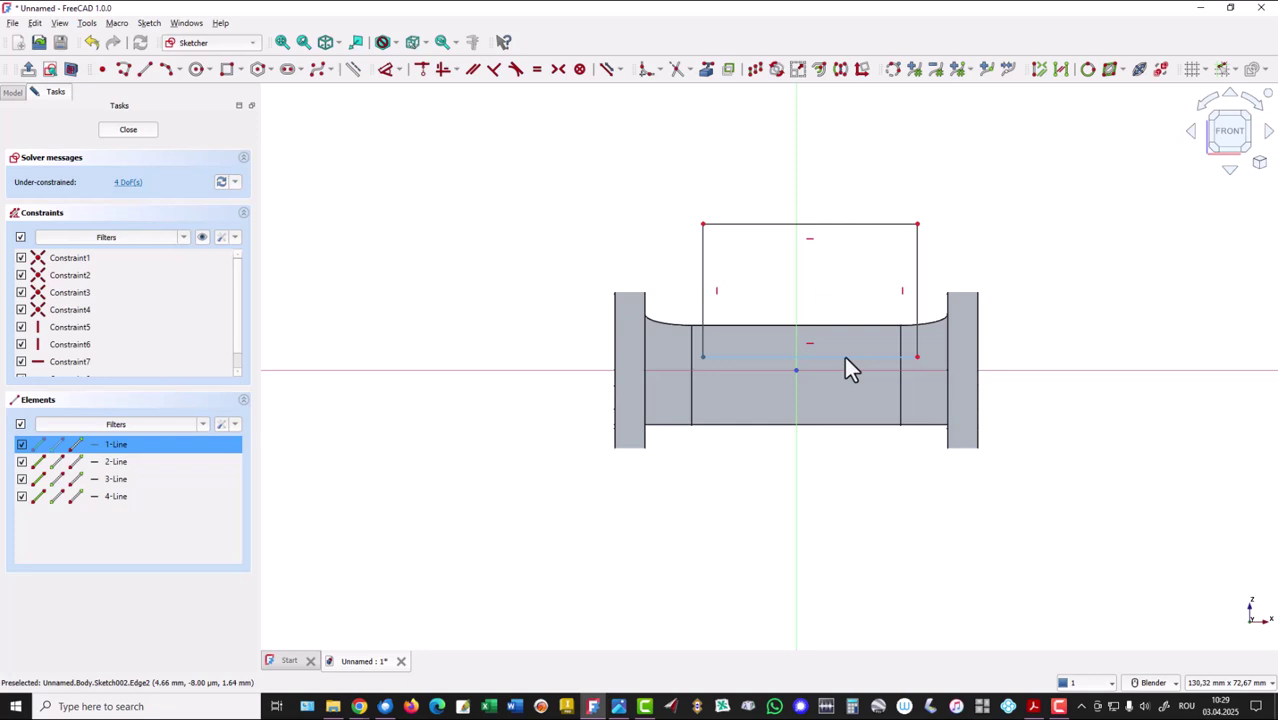
pyautogui.click(915, 360)
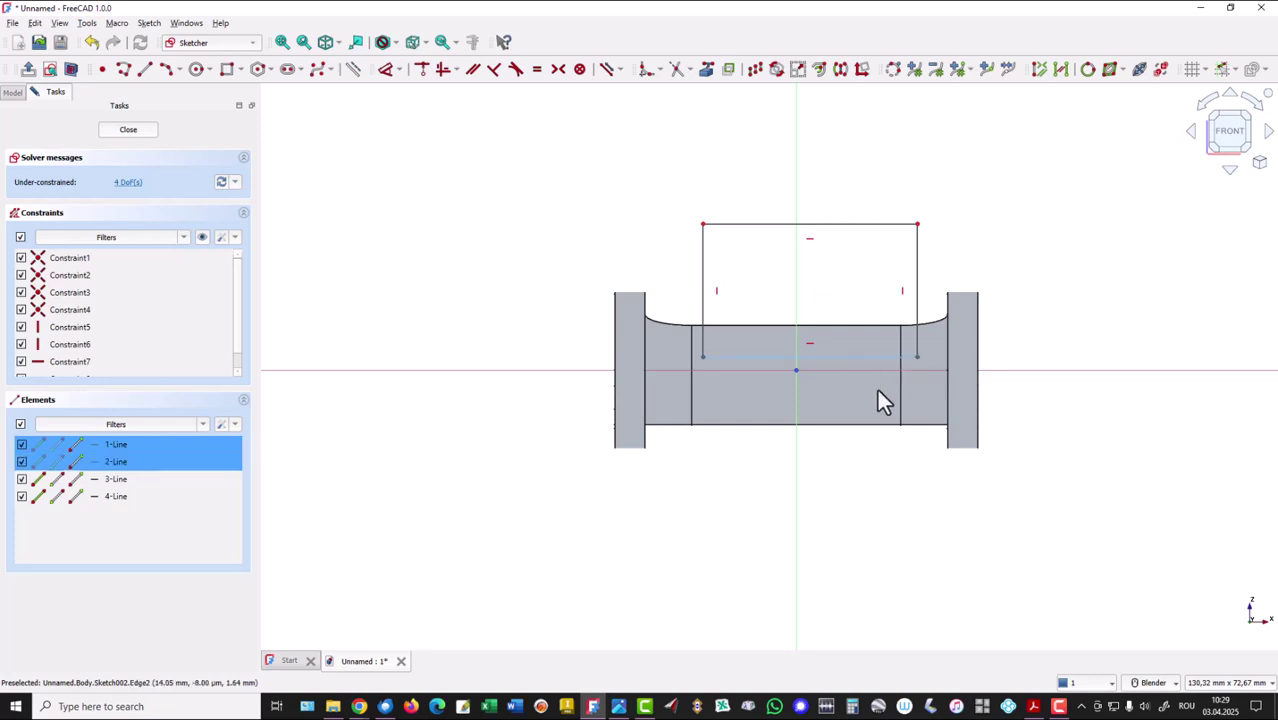
pyautogui.click(797, 480)
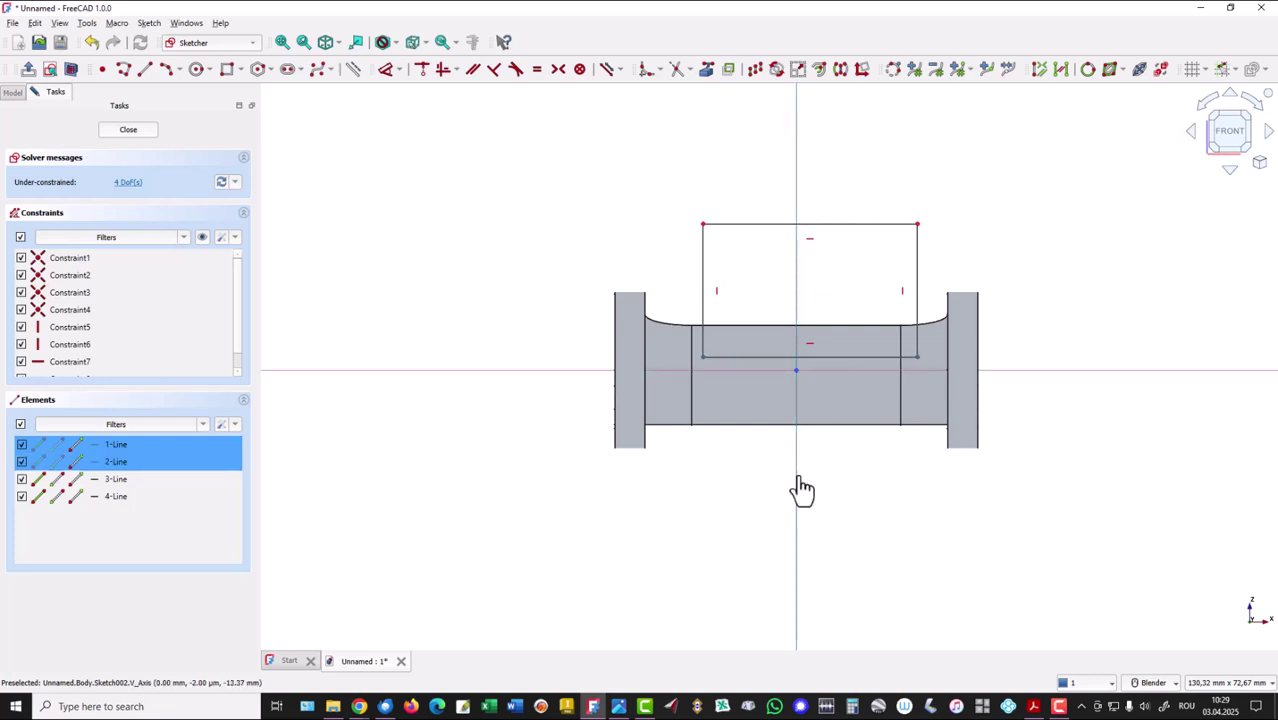
pyautogui.click(559, 69)
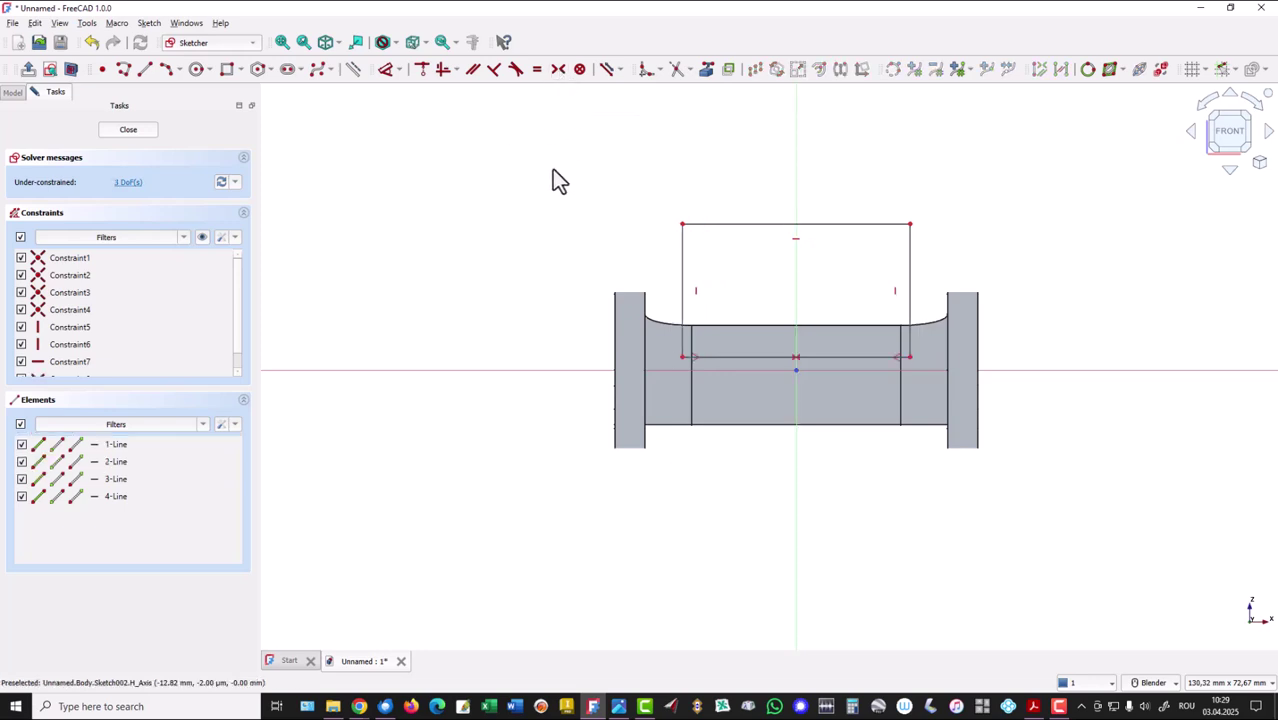
# Put the rectangle's bottom edge on the horizontal axis and dimension its width to 38,5 mm
pyautogui.click(729, 356)
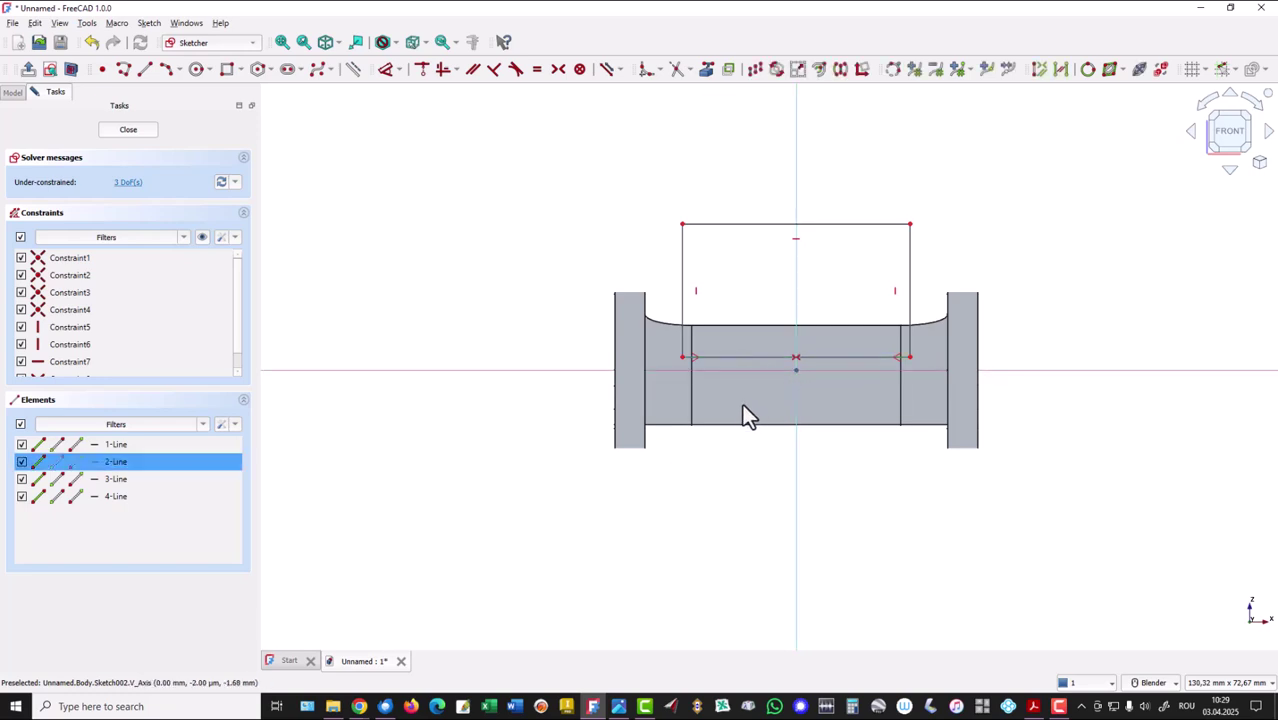
pyautogui.click(421, 69)
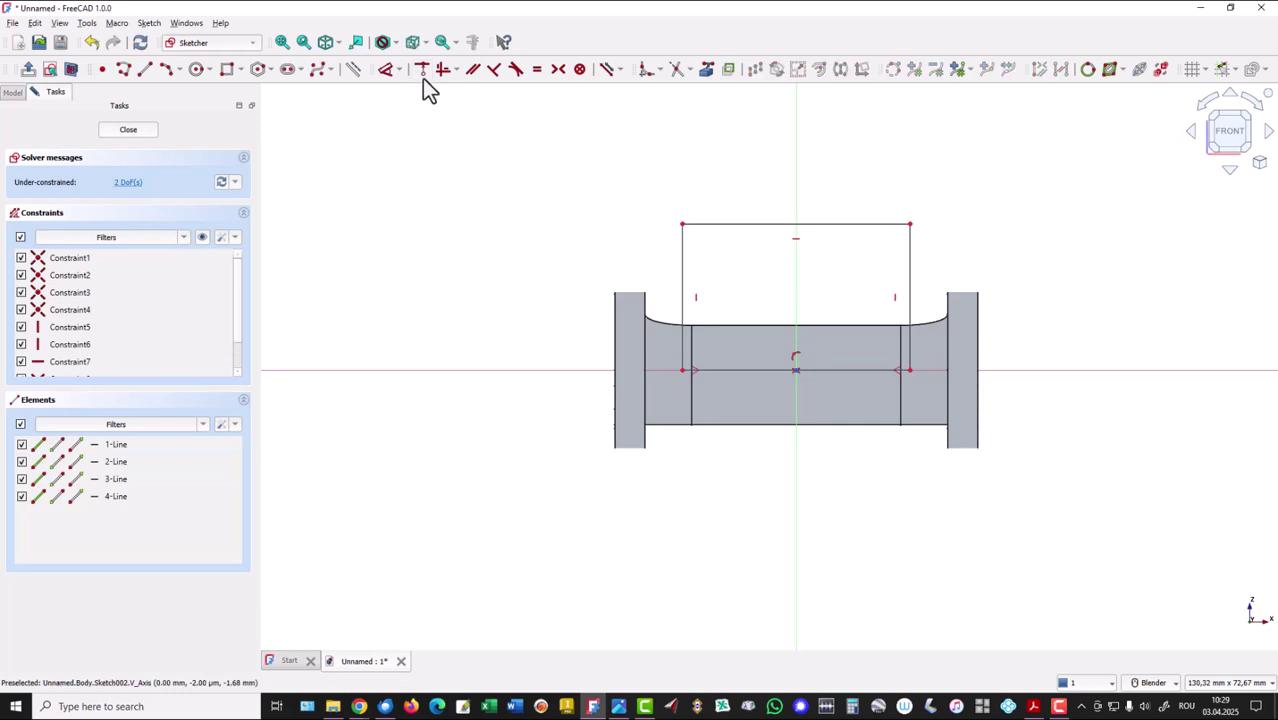
pyautogui.click(386, 70)
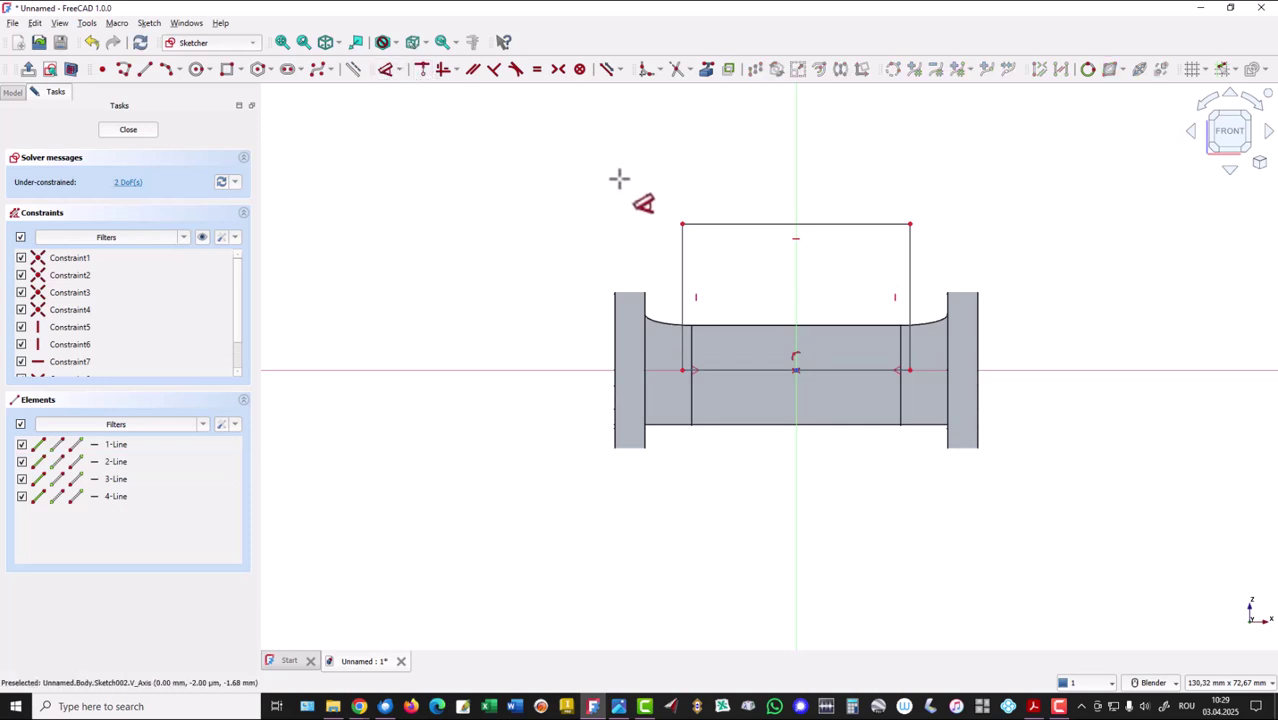
pyautogui.click(739, 224)
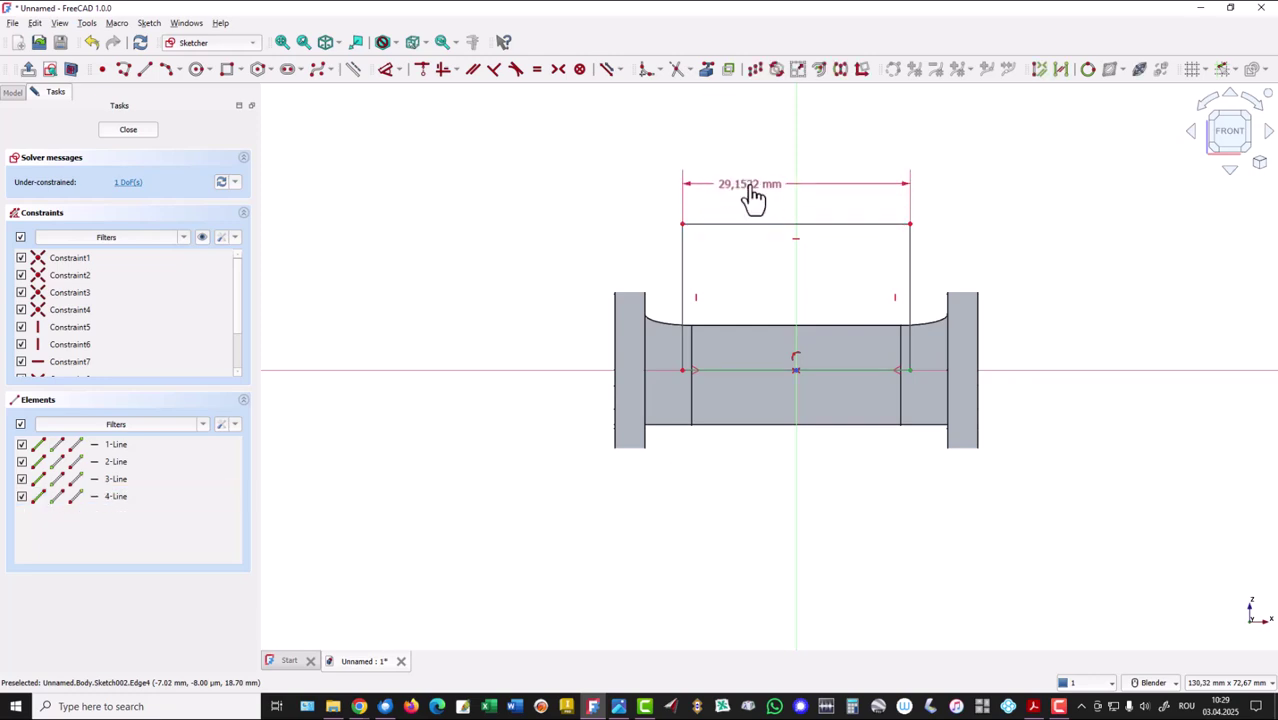
pyautogui.click(753, 193)
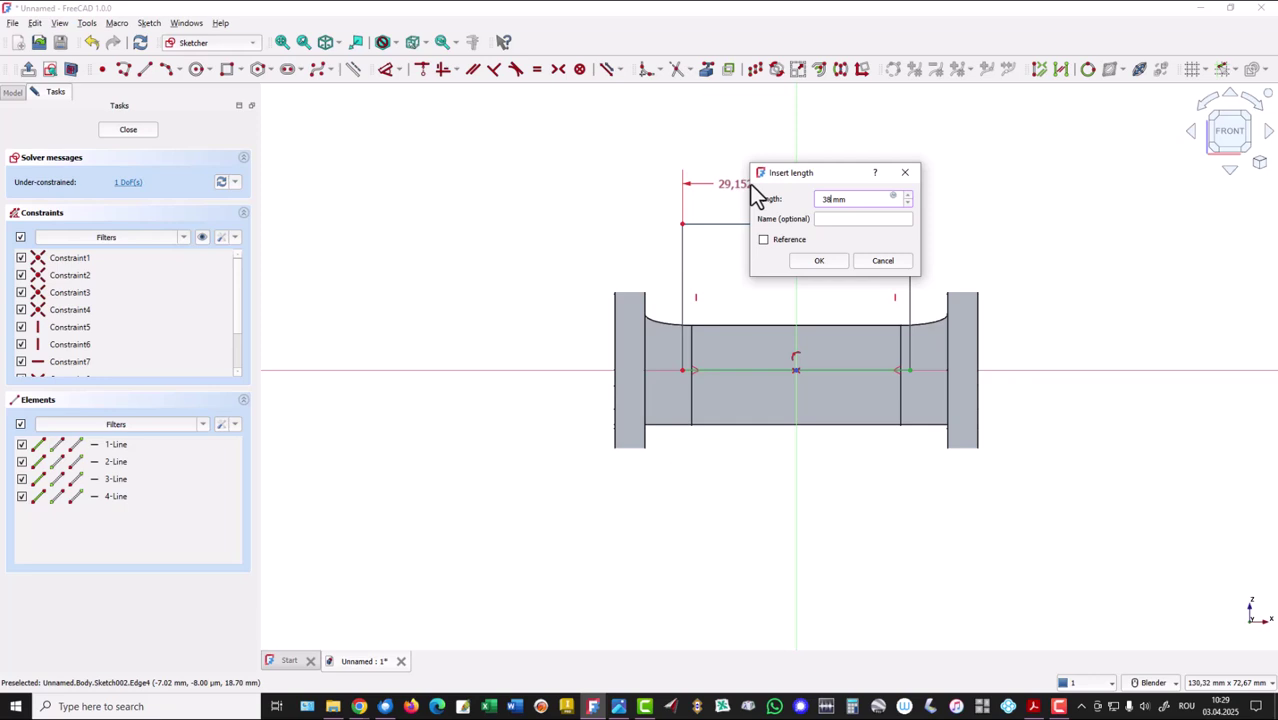
pyautogui.press('Return')
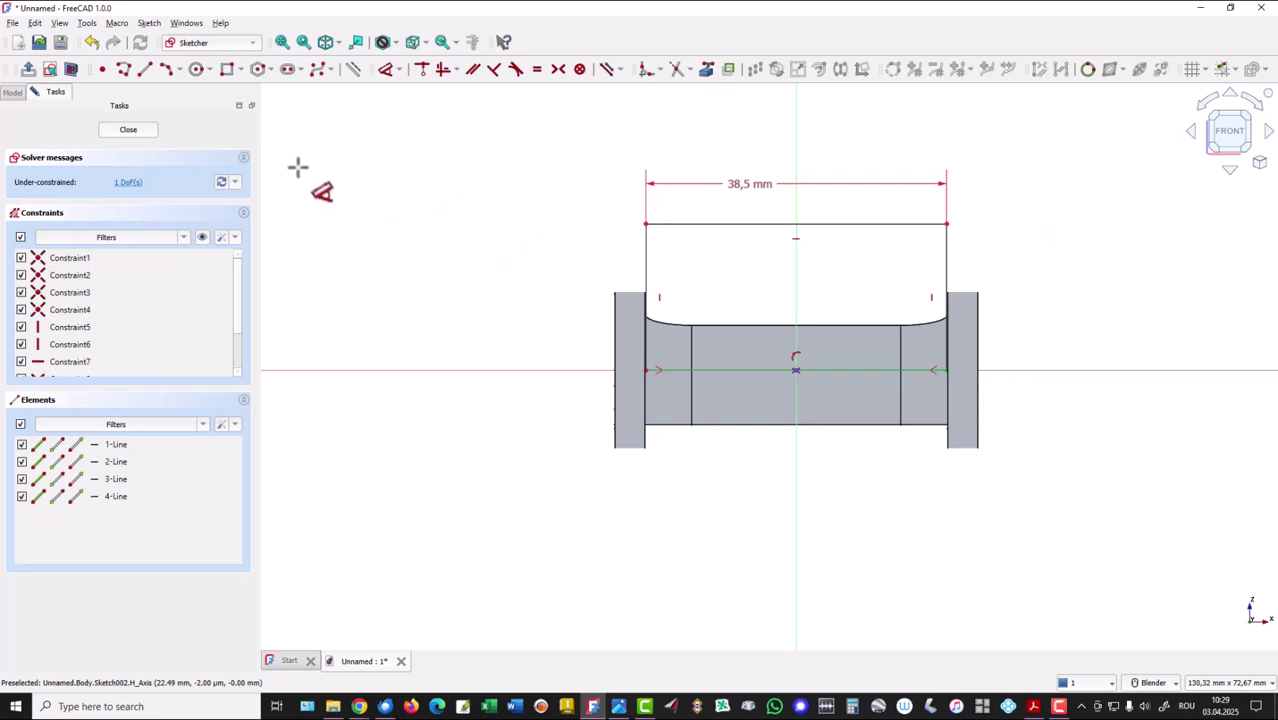
# Import the left flange edge as external geometry and align the top edge with its corner
pyautogui.click(707, 72)
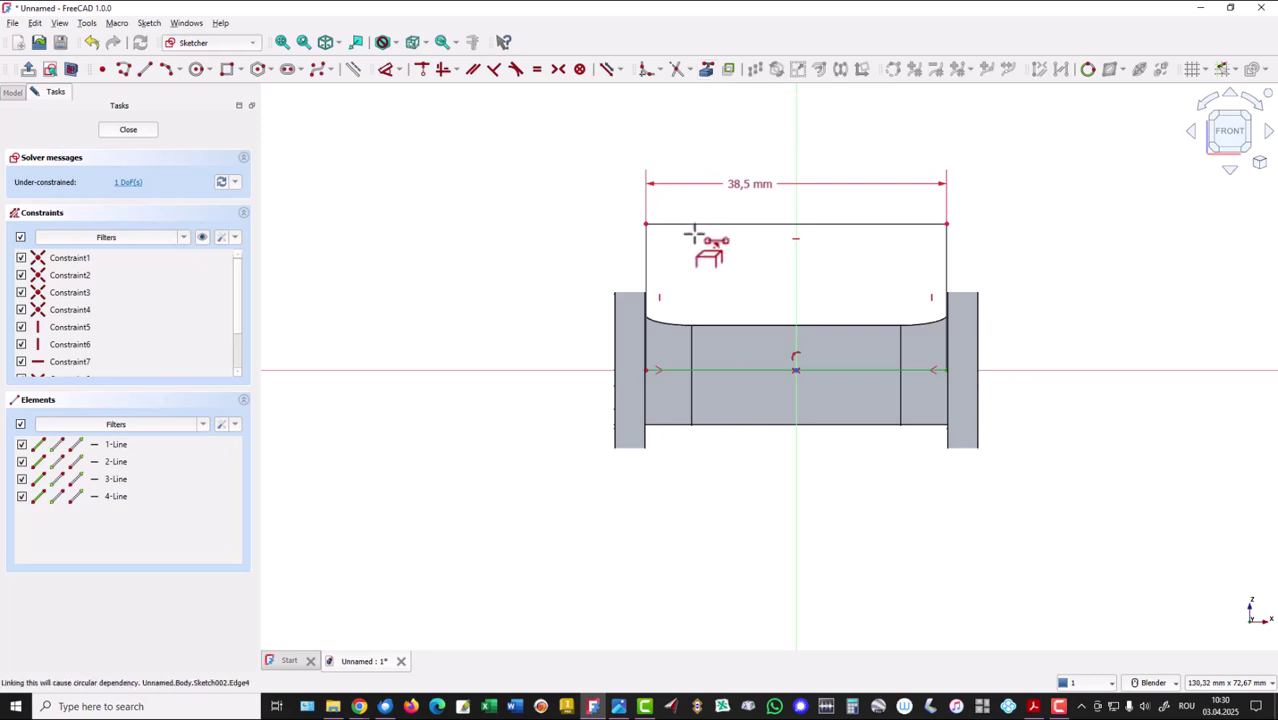
pyautogui.click(615, 292)
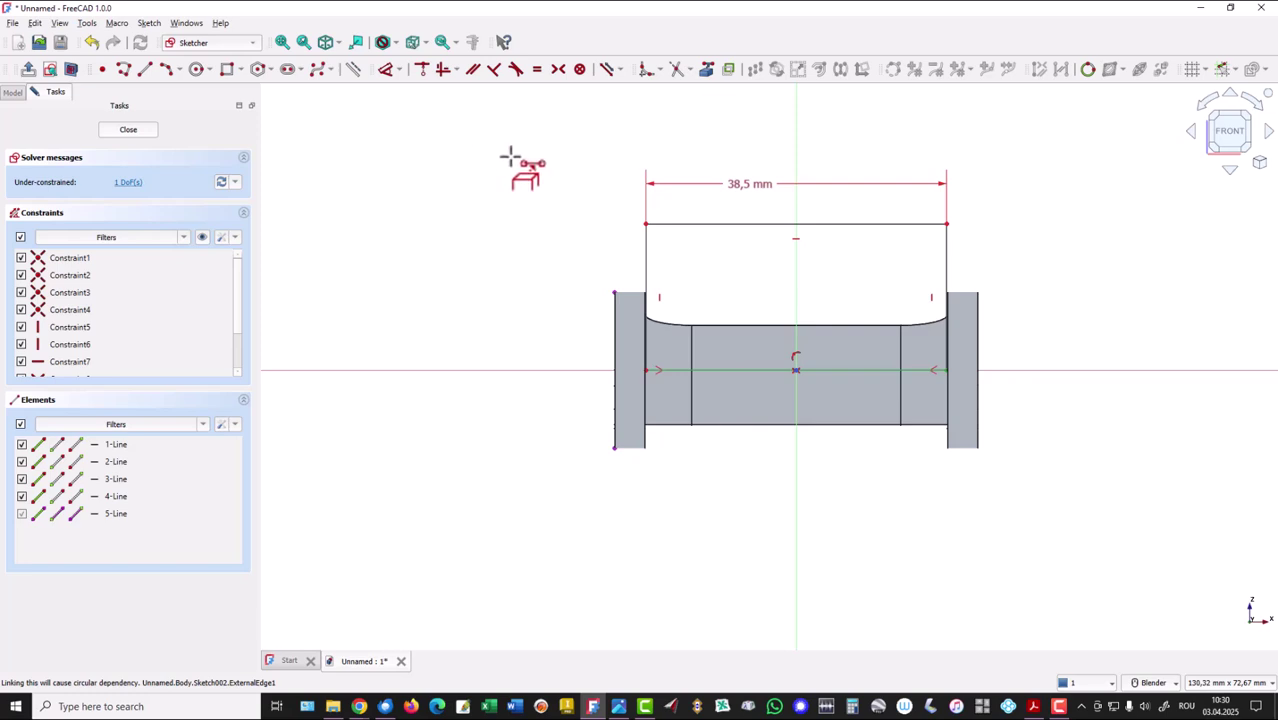
pyautogui.click(686, 228)
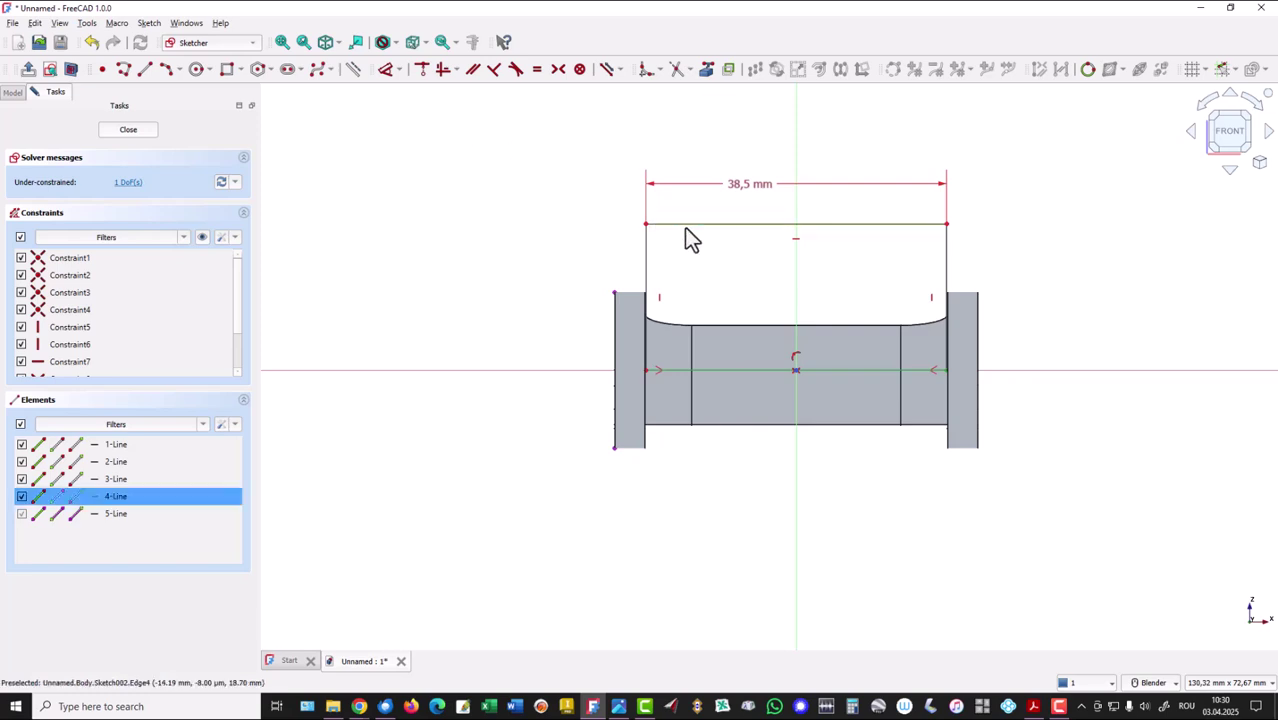
pyautogui.click(616, 294)
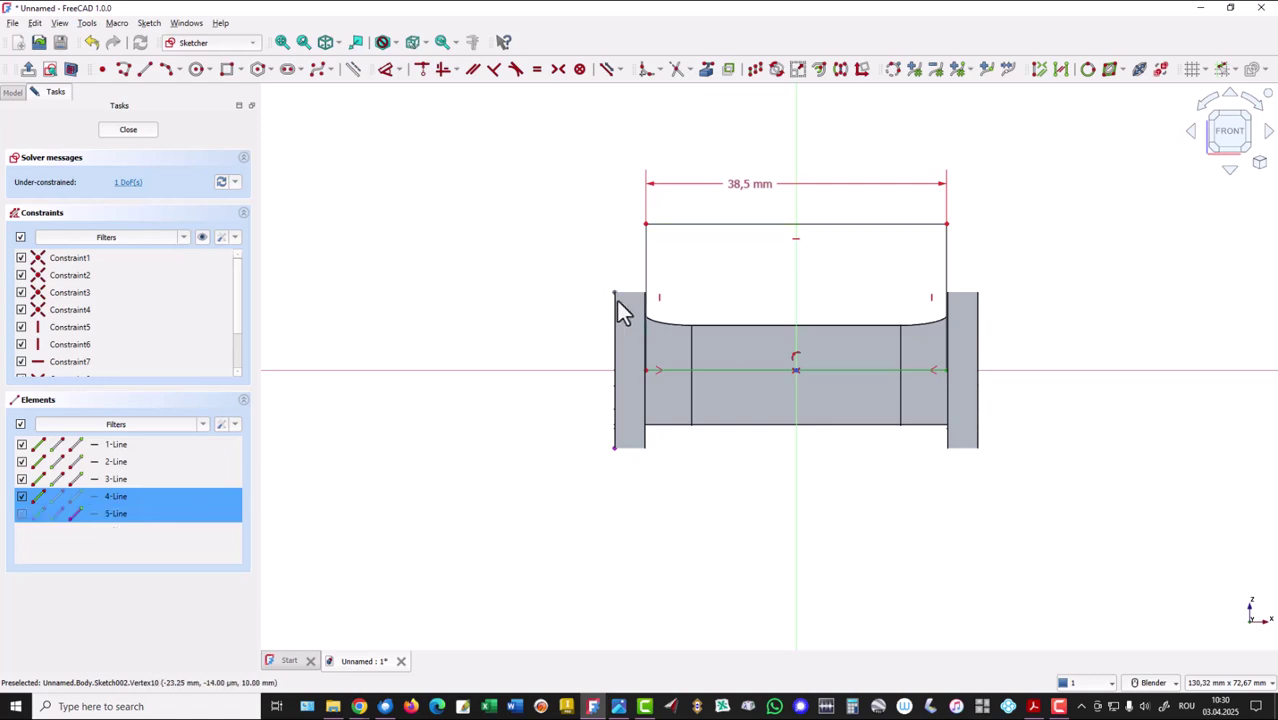
pyautogui.click(421, 69)
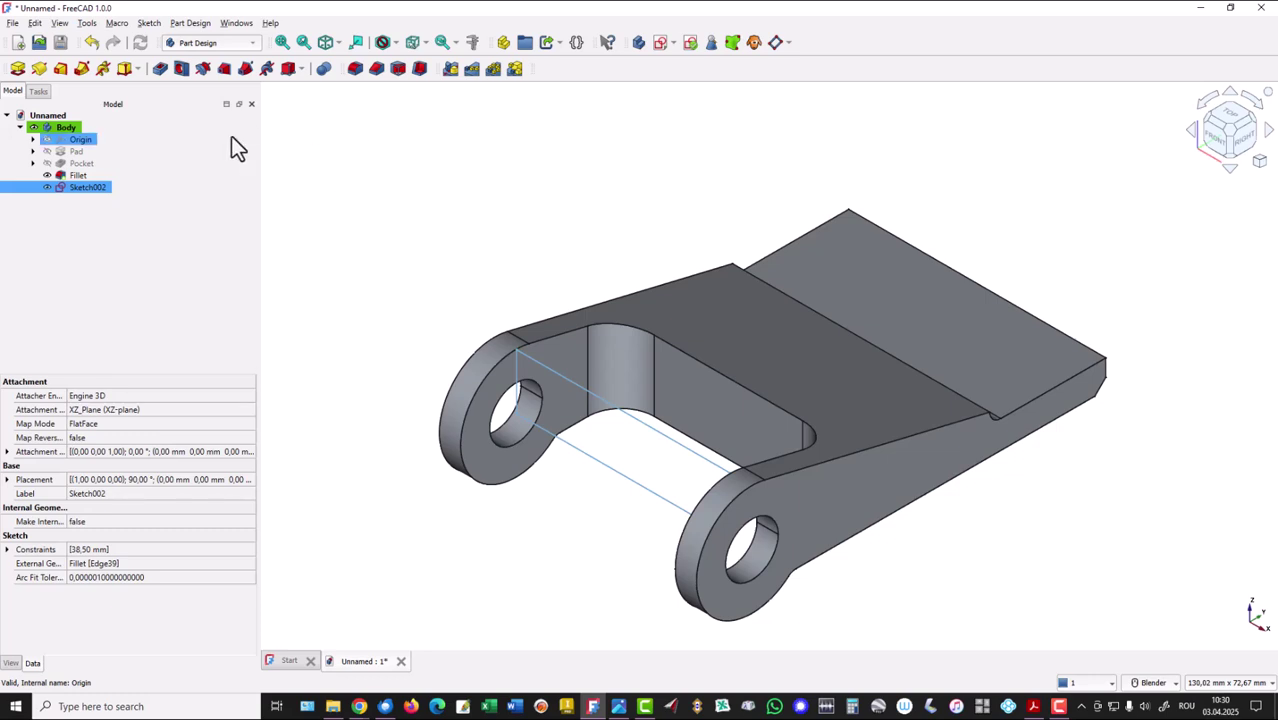
# Pocket Sketch002 with type Through all, leaving Reversed unchecked
pyautogui.click(162, 71)
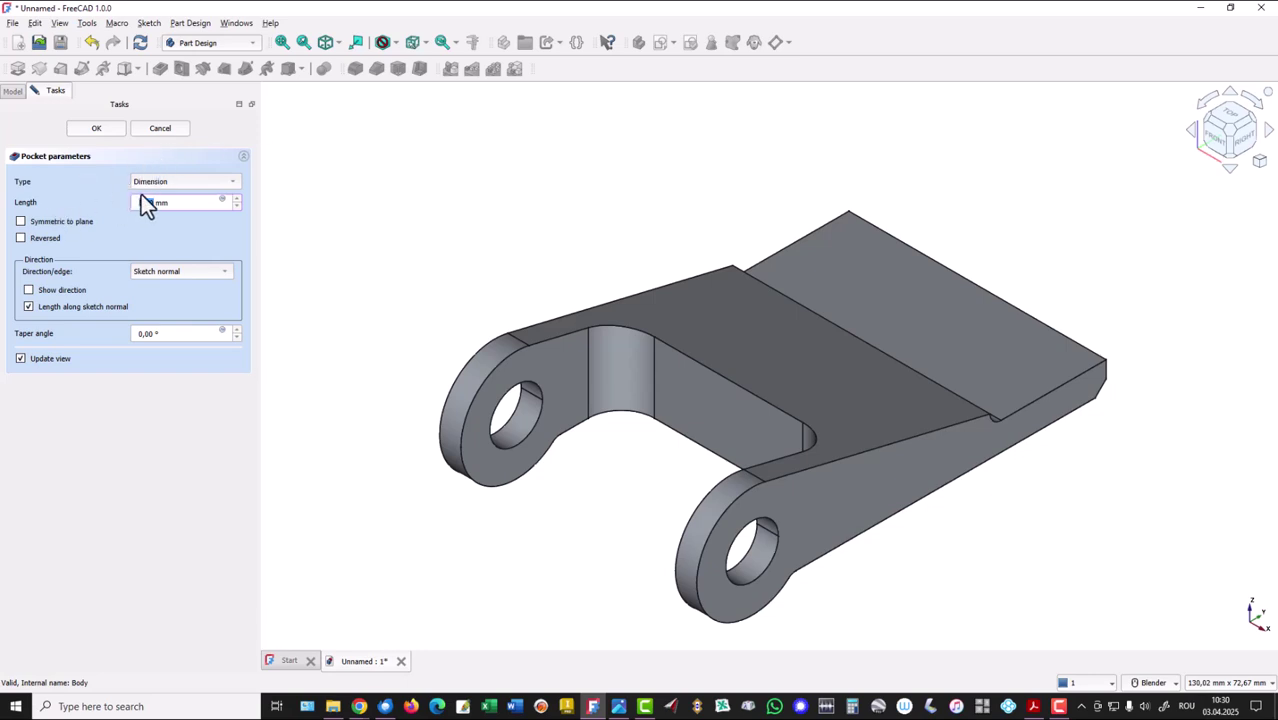
pyautogui.click(21, 239)
pyautogui.click(188, 180)
pyautogui.click(183, 199)
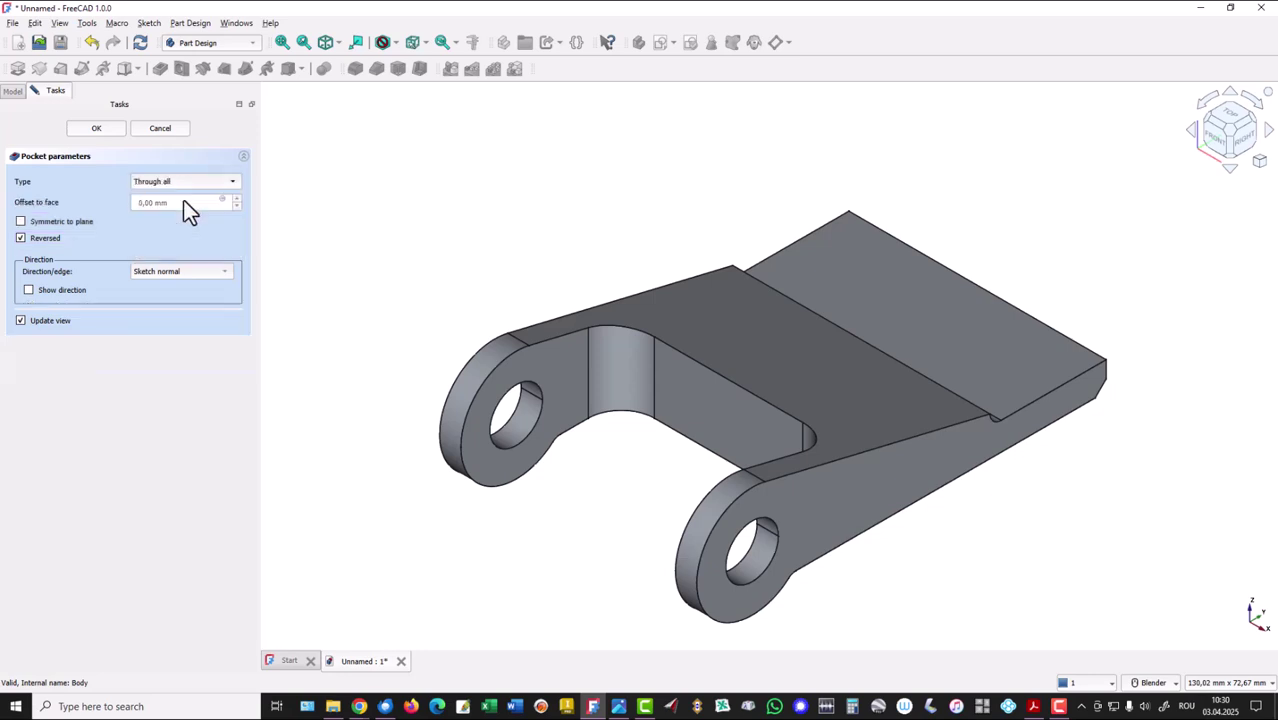
pyautogui.click(39, 236)
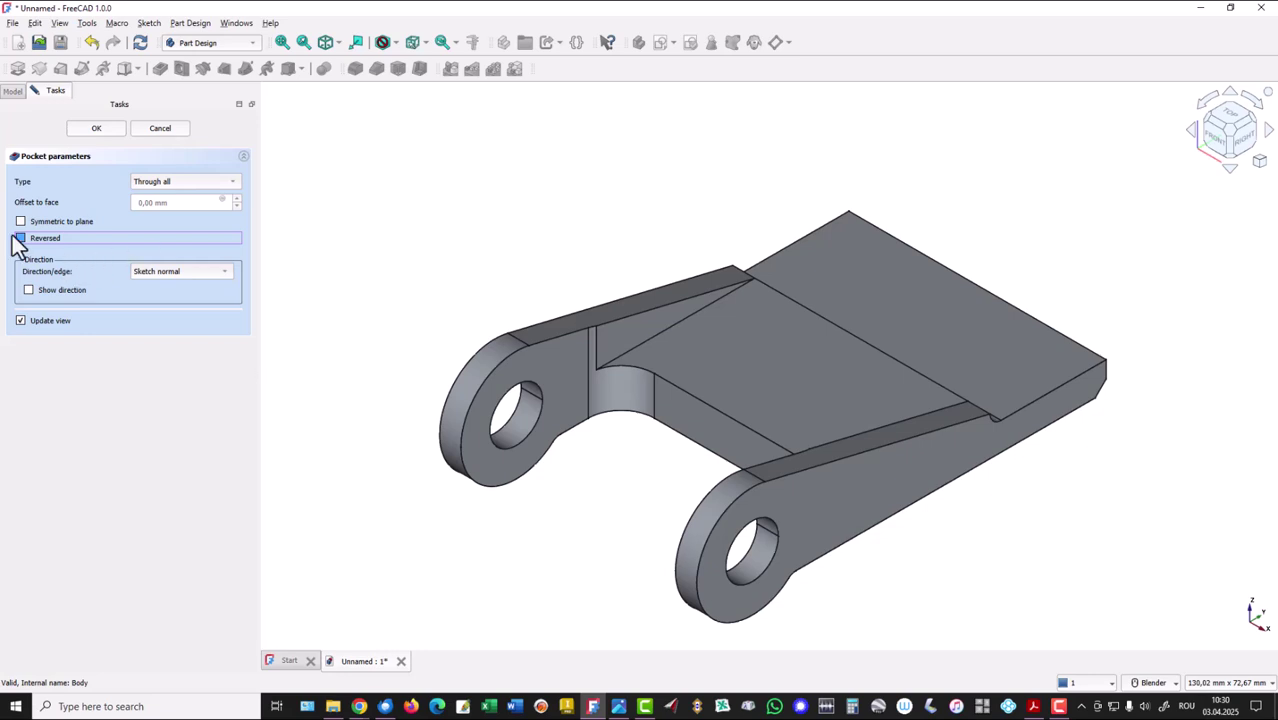
pyautogui.click(94, 129)
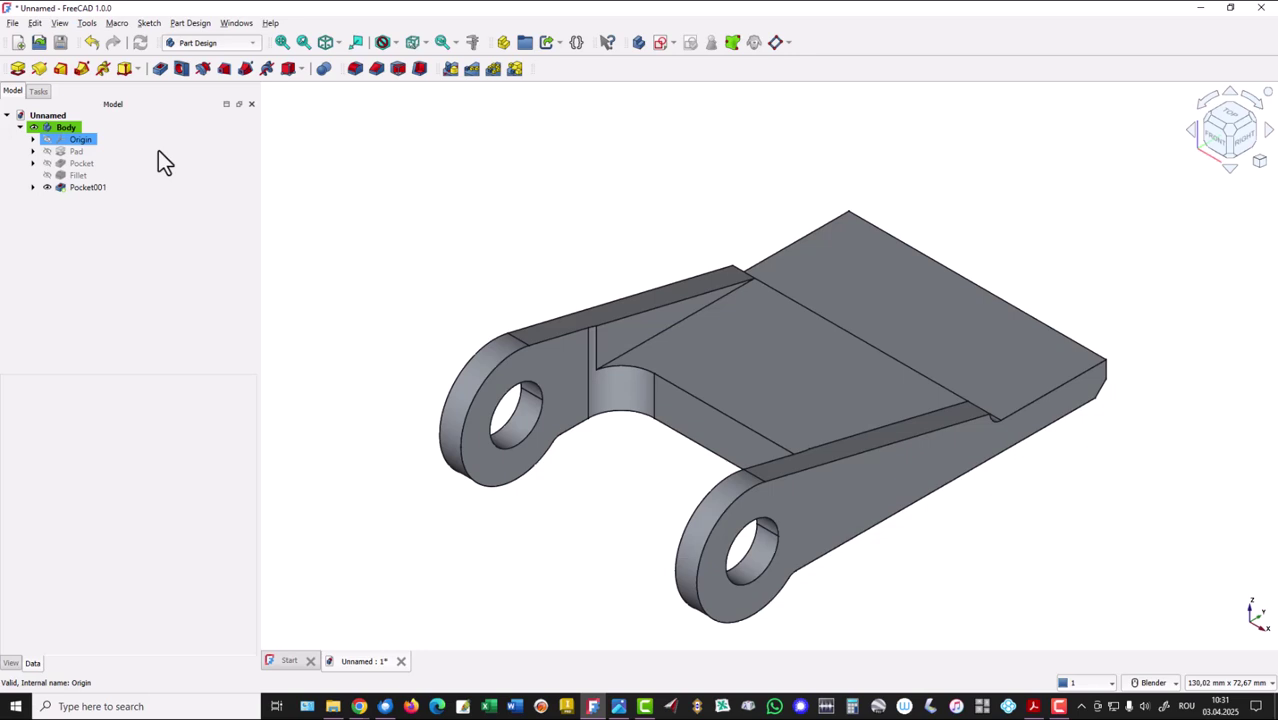
# Round the two inner edges where the pocketed middle meets the lugs with a 3 mm fillet
pyautogui.click(668, 331)
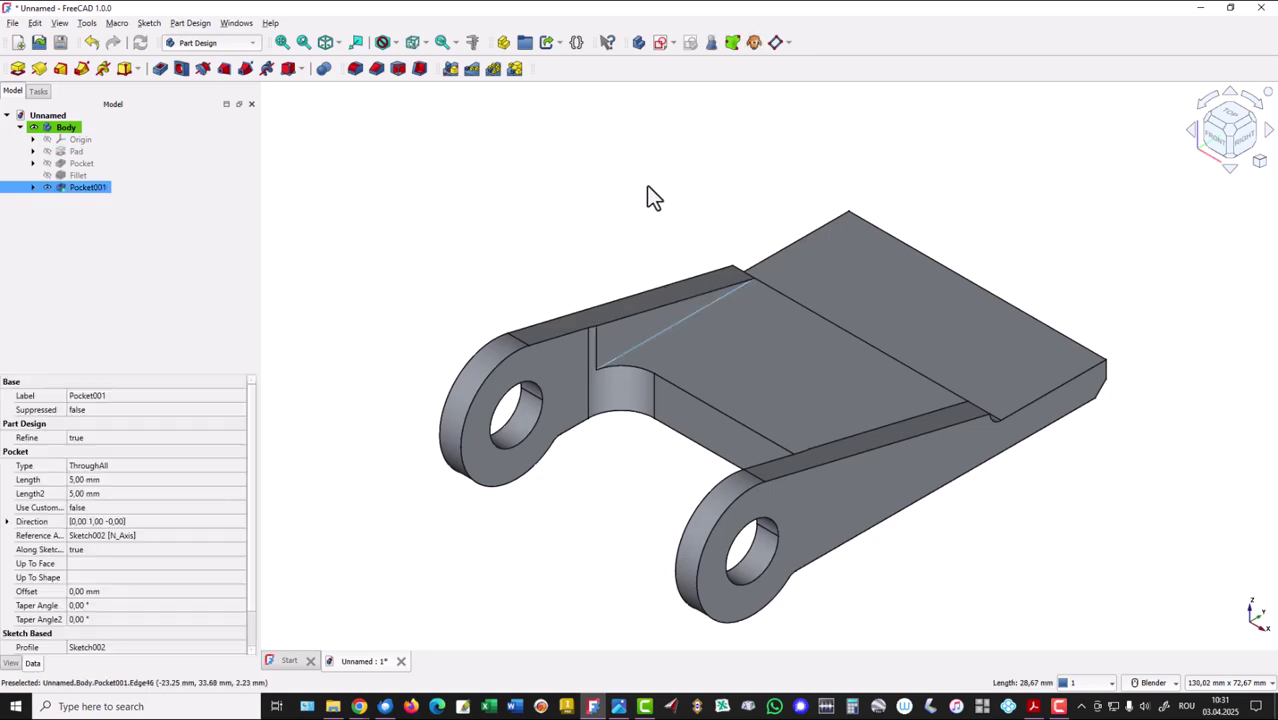
pyautogui.press('1')
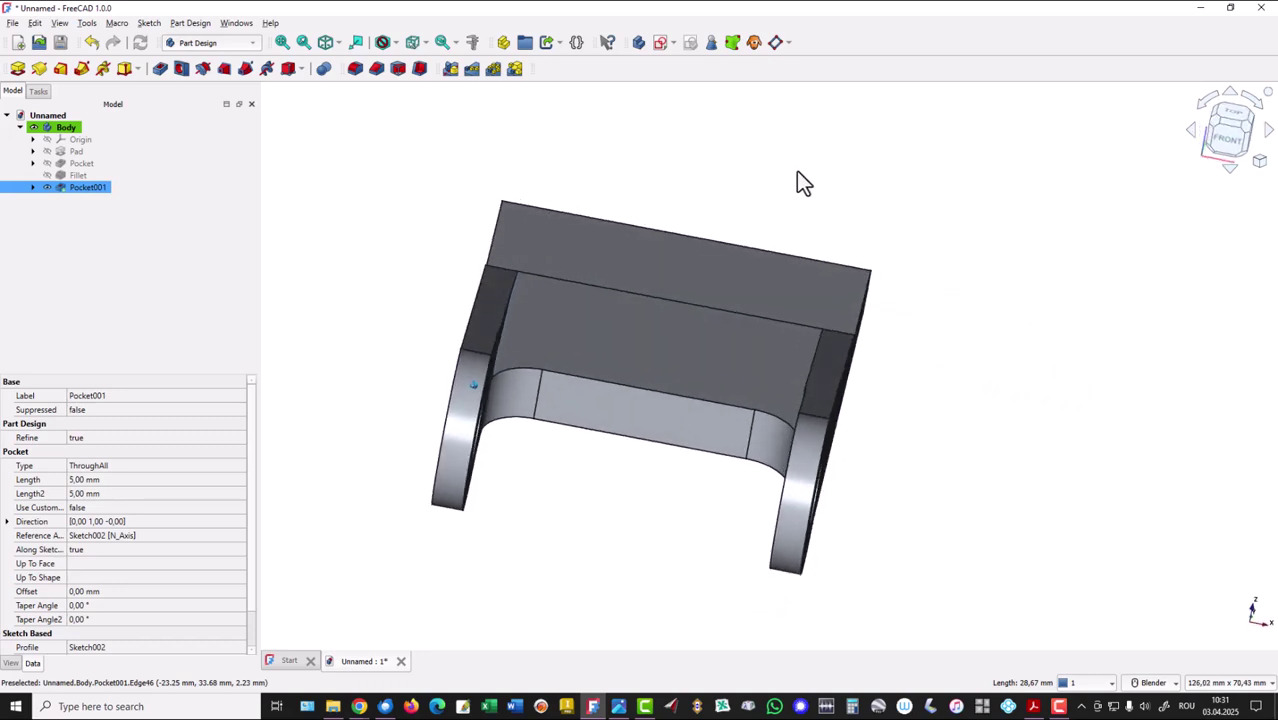
pyautogui.scroll(2, 876, 181)
pyautogui.moveTo(835, 172); pyautogui.dragTo(859, 185, button='middle')
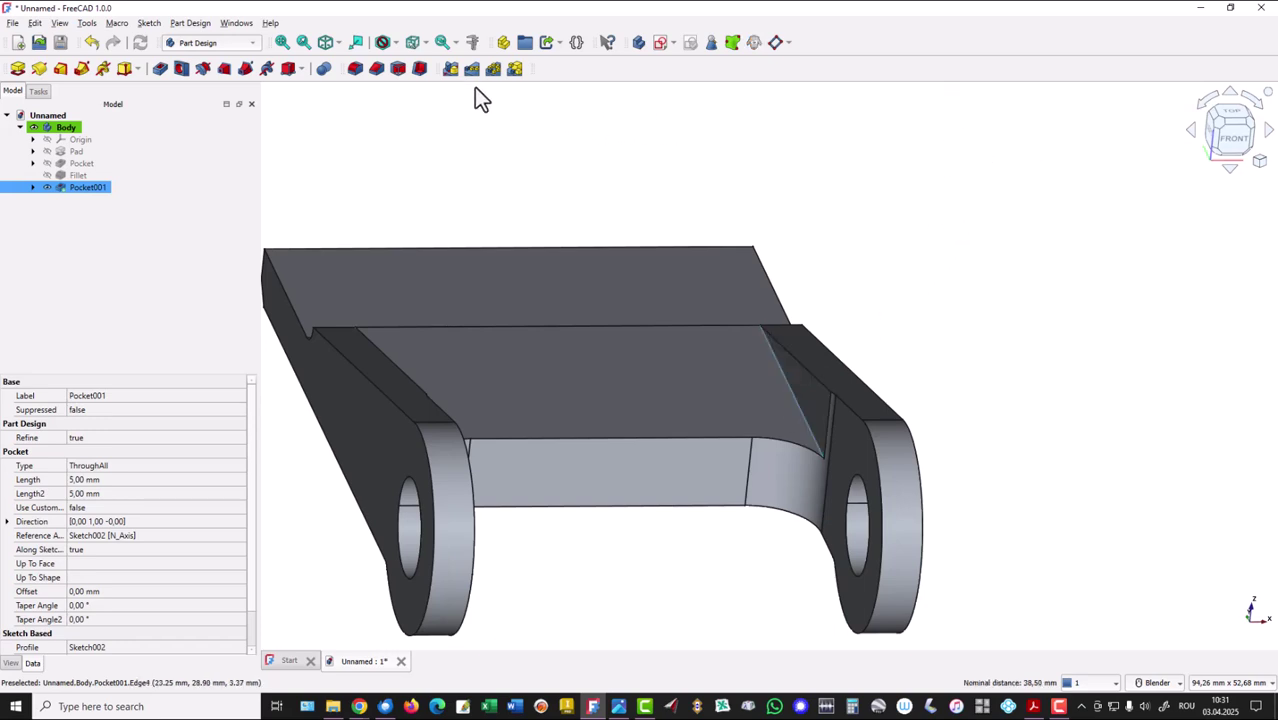
pyautogui.click(354, 71)
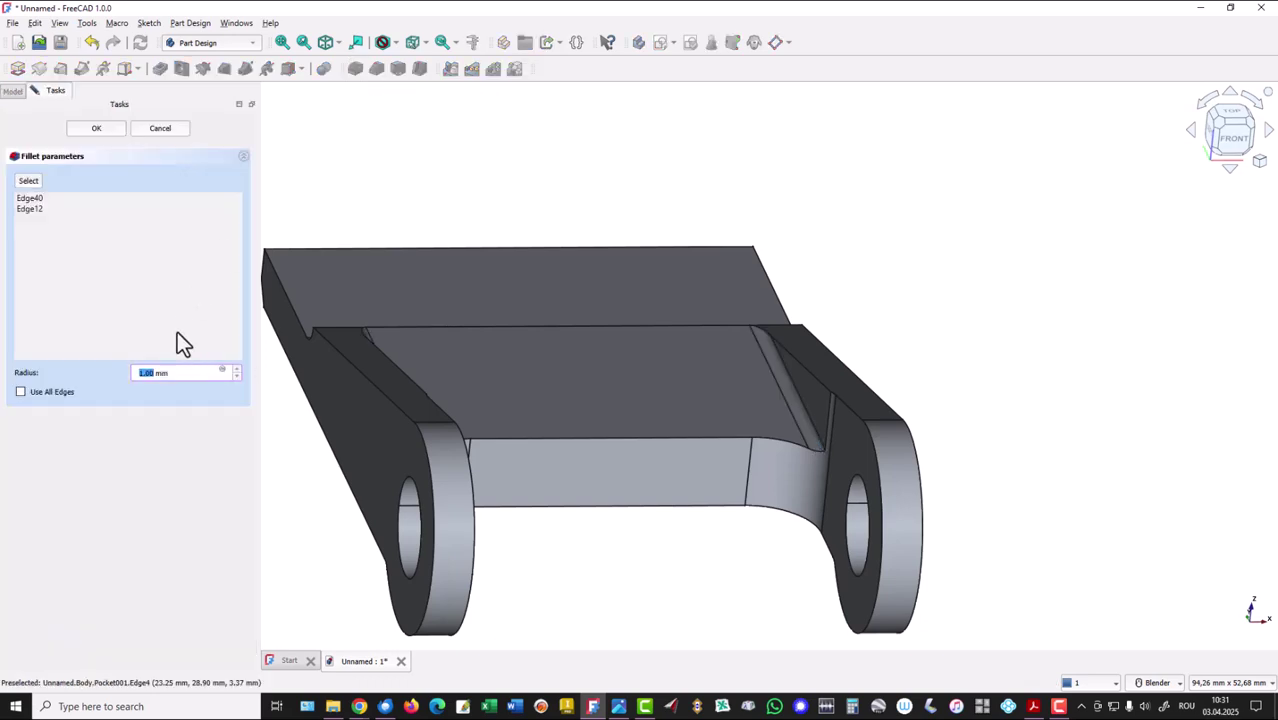
pyautogui.moveTo(187, 372); pyautogui.dragTo(87, 377)
pyautogui.write('3')
pyautogui.press('Return')
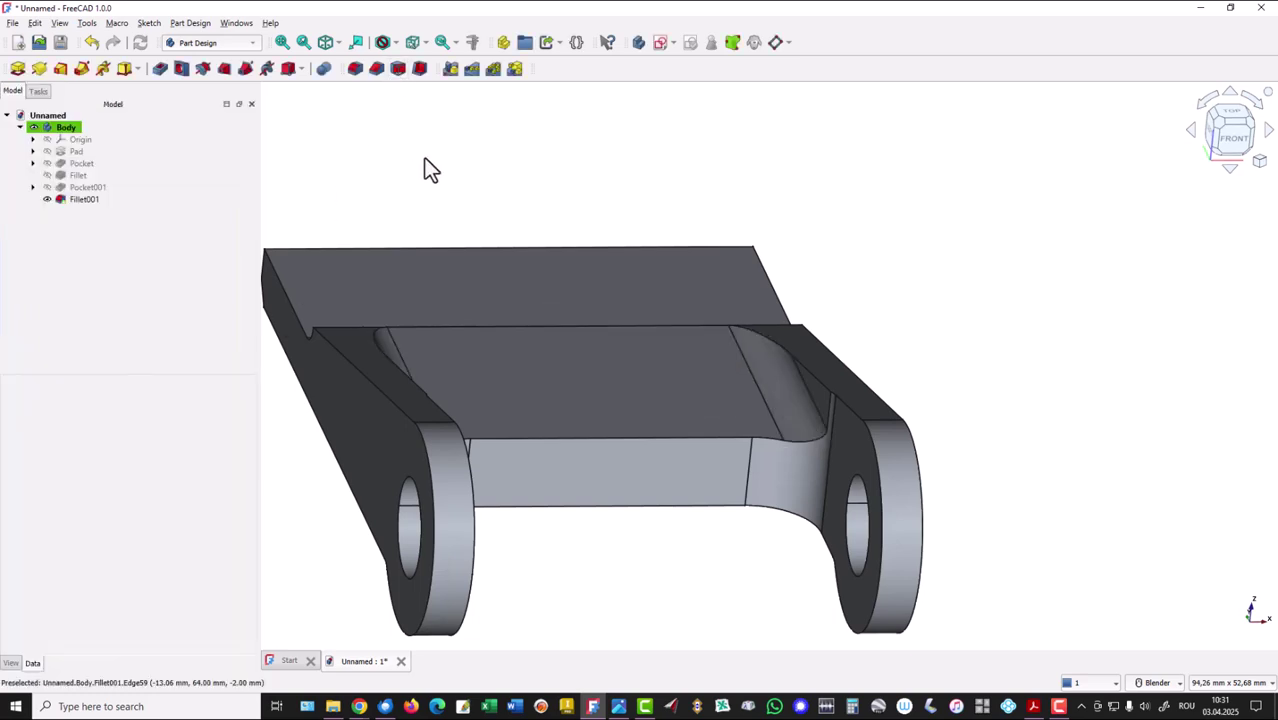
pyautogui.press('0')
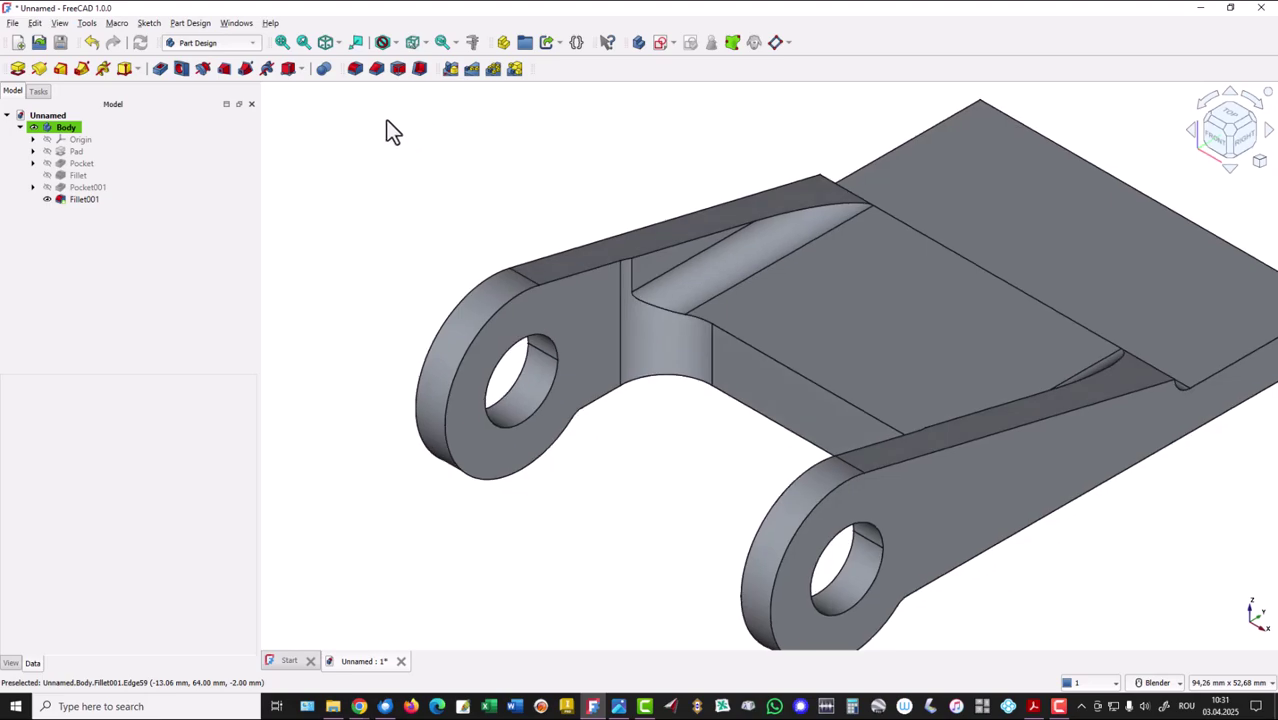
pyautogui.click(292, 44)
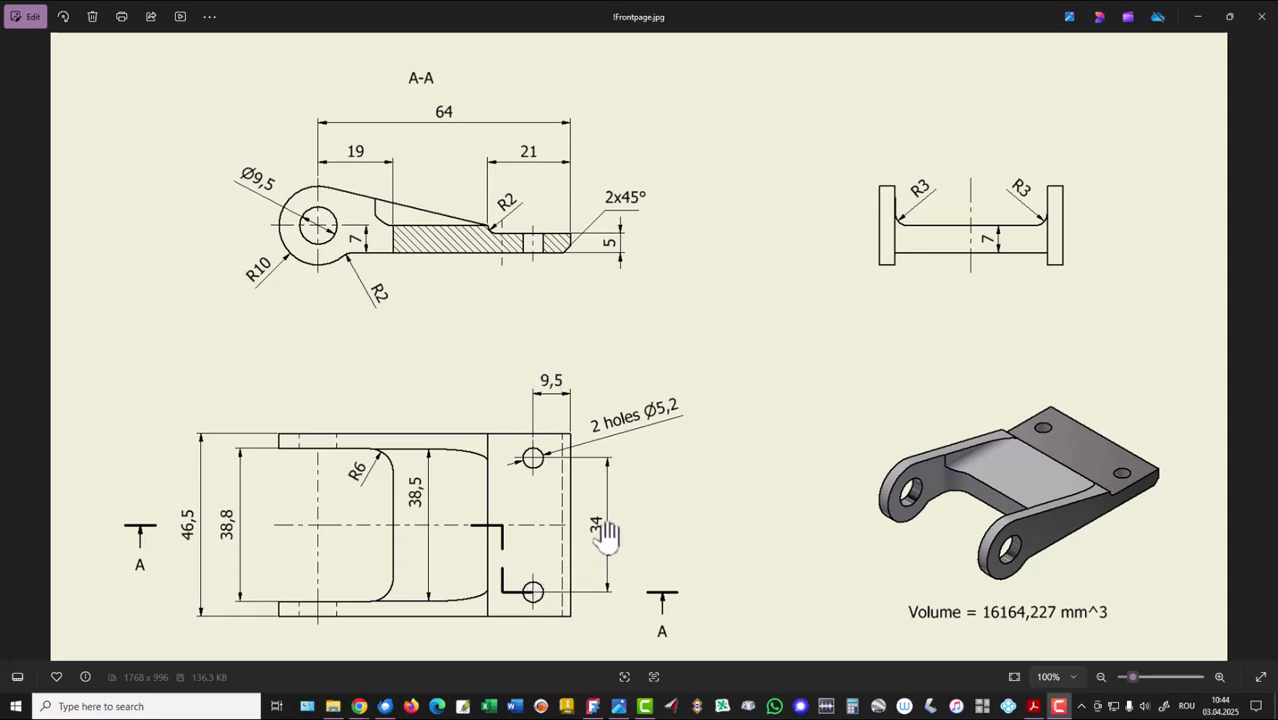
pyautogui.click(592, 706)
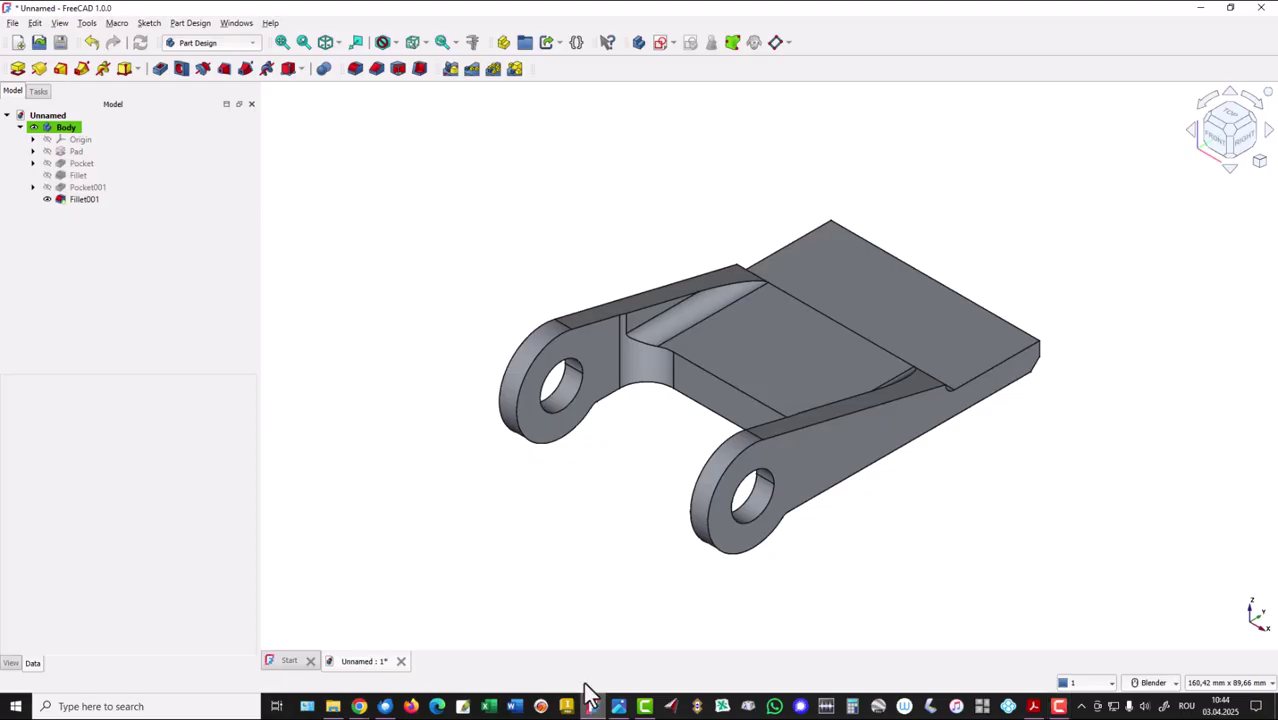
# Sketch on the plate's top face and draw two hole circles, one at 5 mm diameter
pyautogui.click(848, 284)
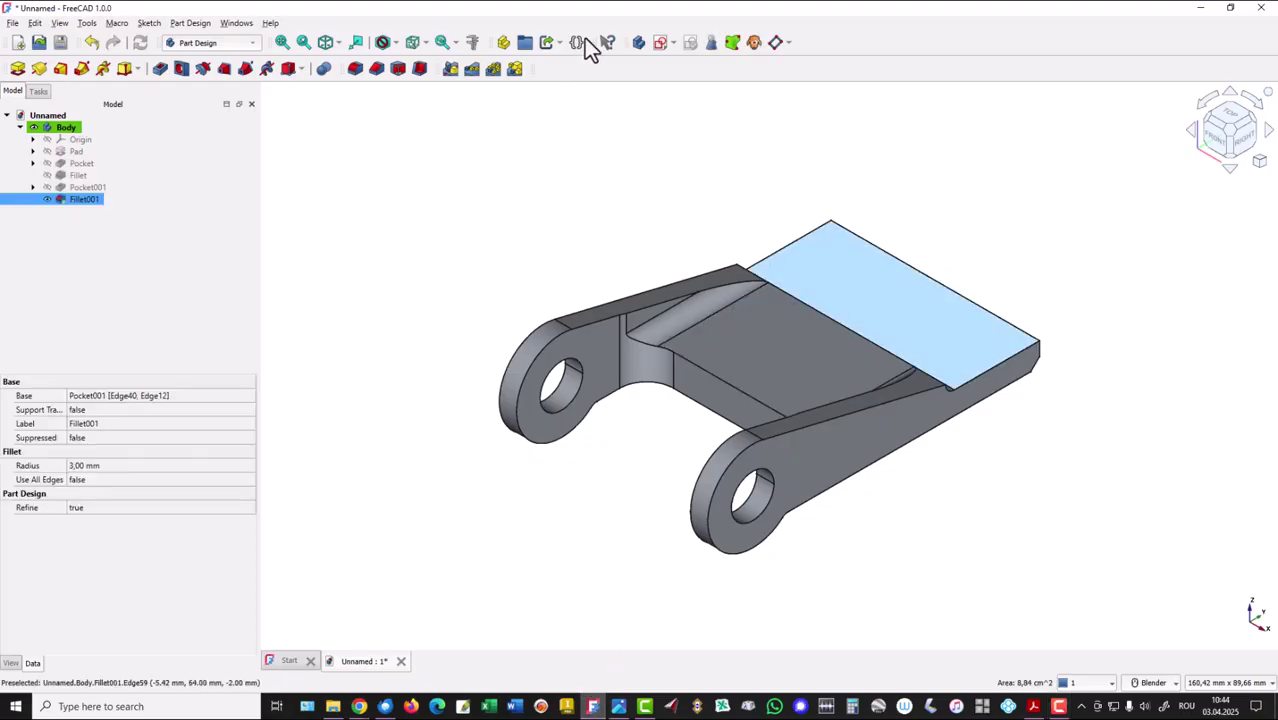
pyautogui.click(659, 43)
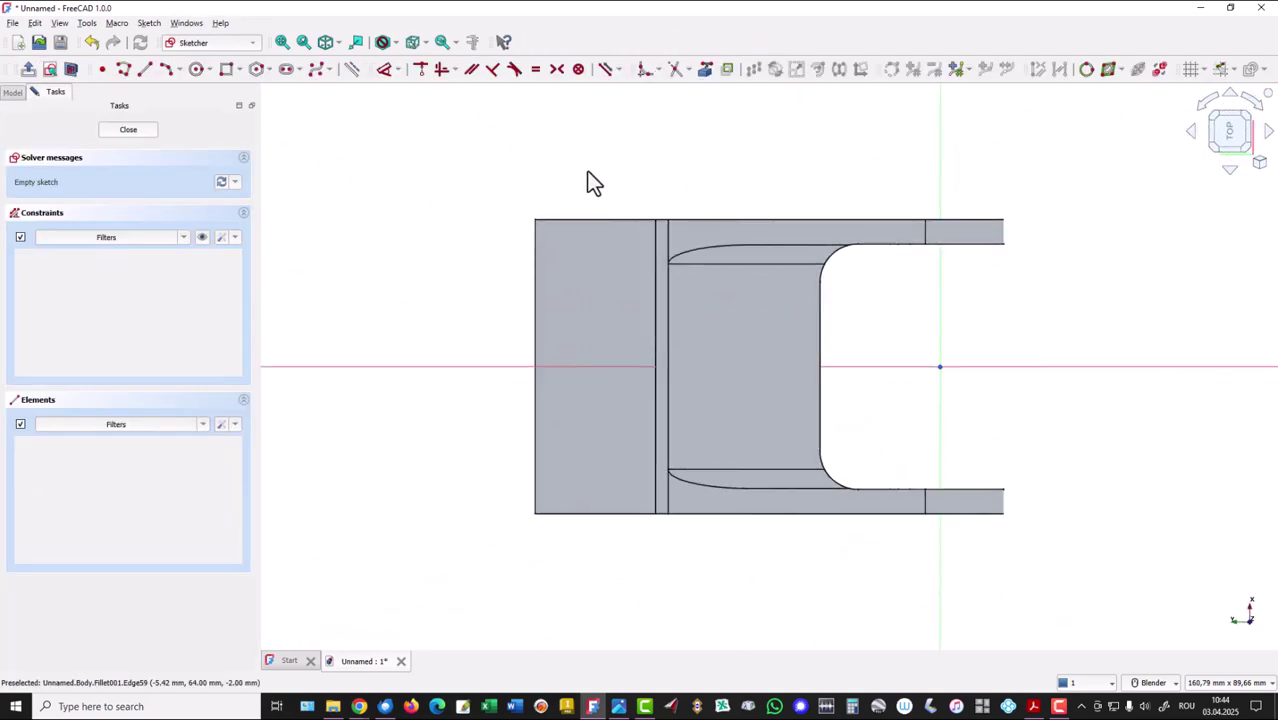
pyautogui.click(194, 70)
pyautogui.click(582, 282)
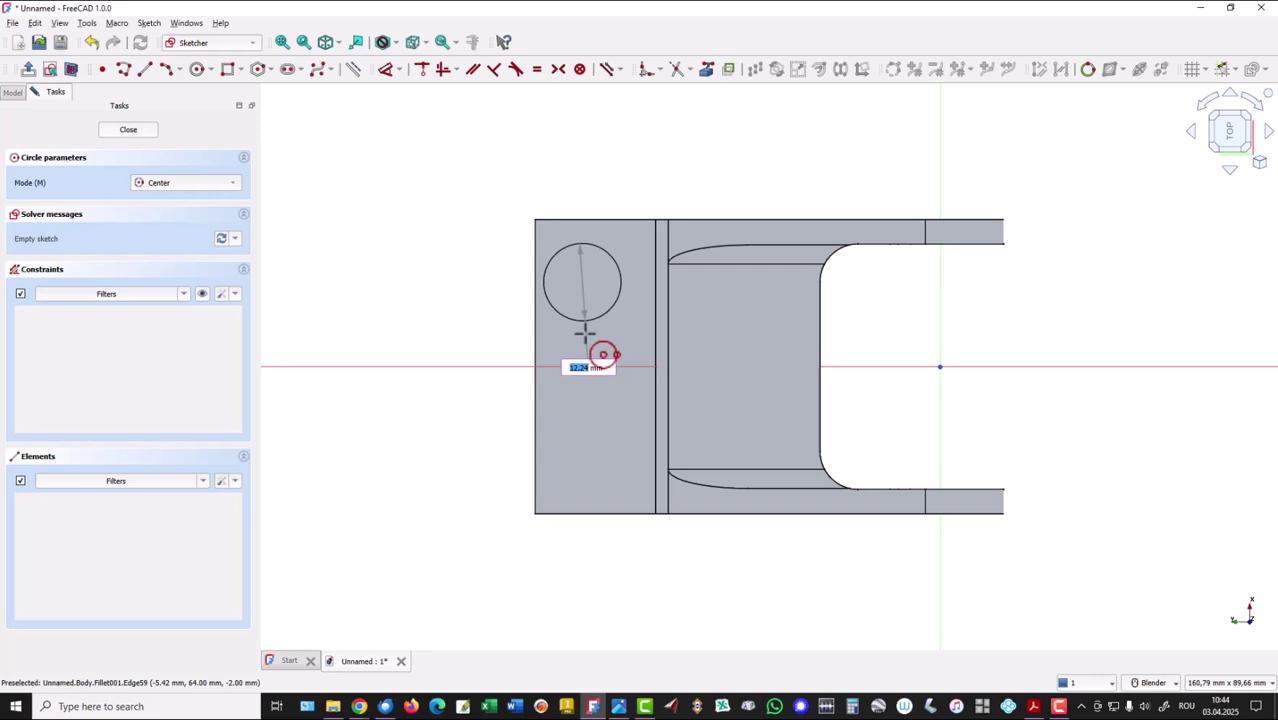
pyautogui.click(583, 298)
pyautogui.click(579, 431)
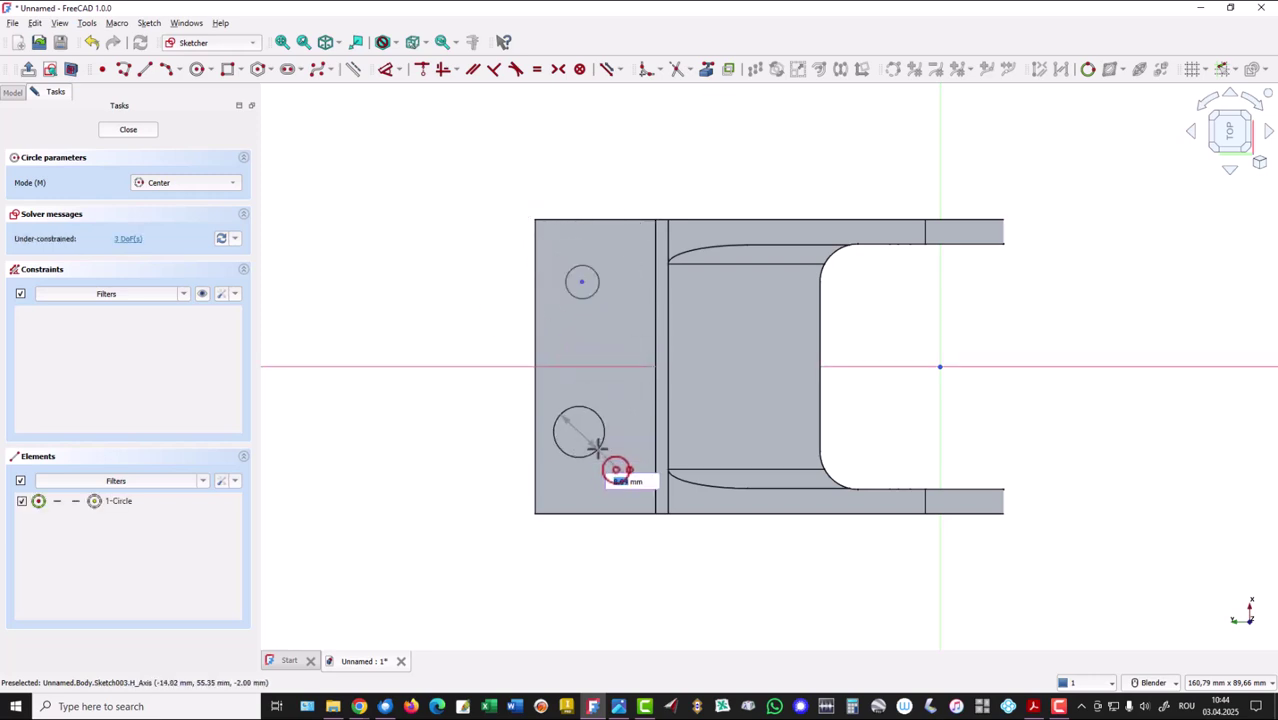
pyautogui.write('5')
pyautogui.press('Return')
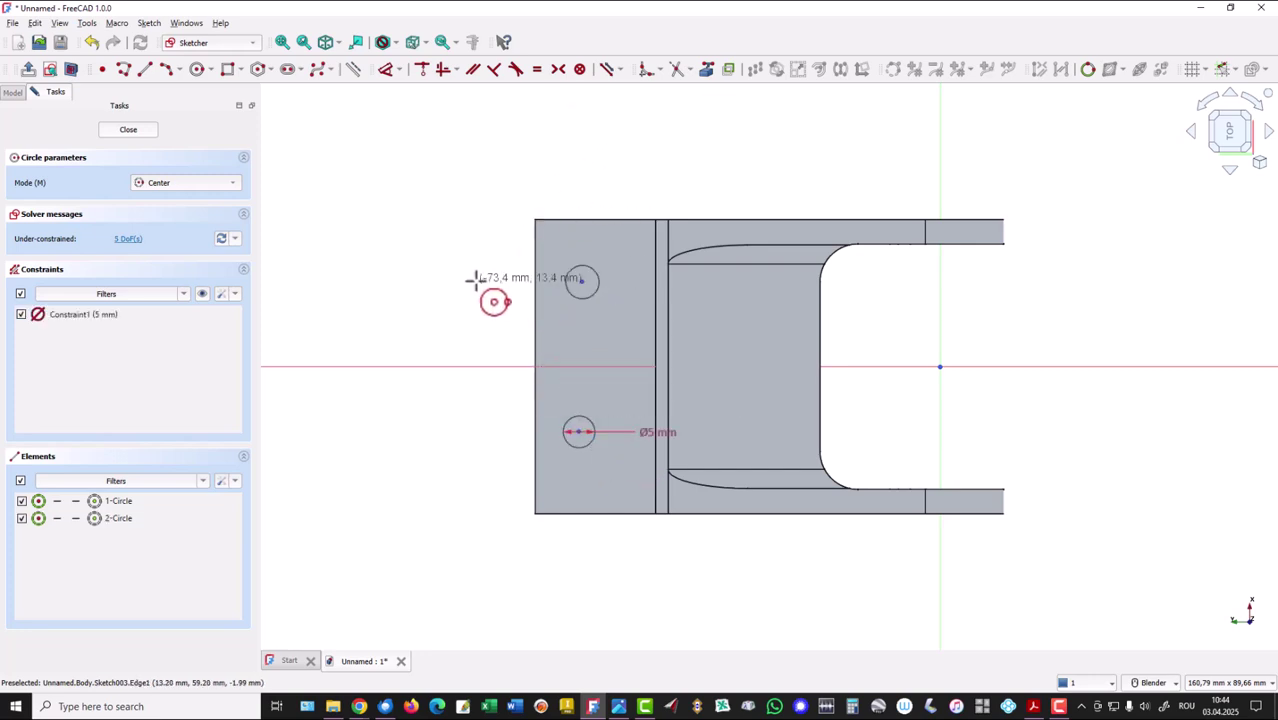
# Make the upper and lower circles equal in size, then reselect both circles
pyautogui.rightClick(538, 300)
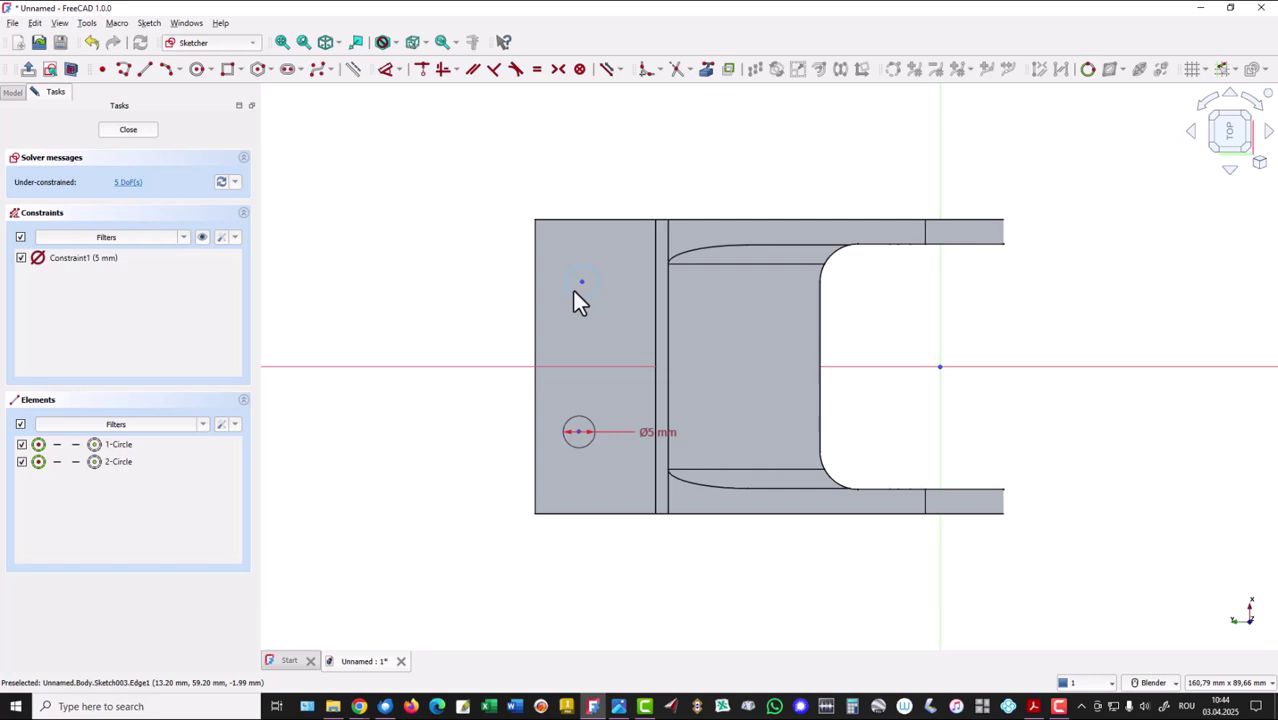
pyautogui.click(580, 299)
pyautogui.click(587, 420)
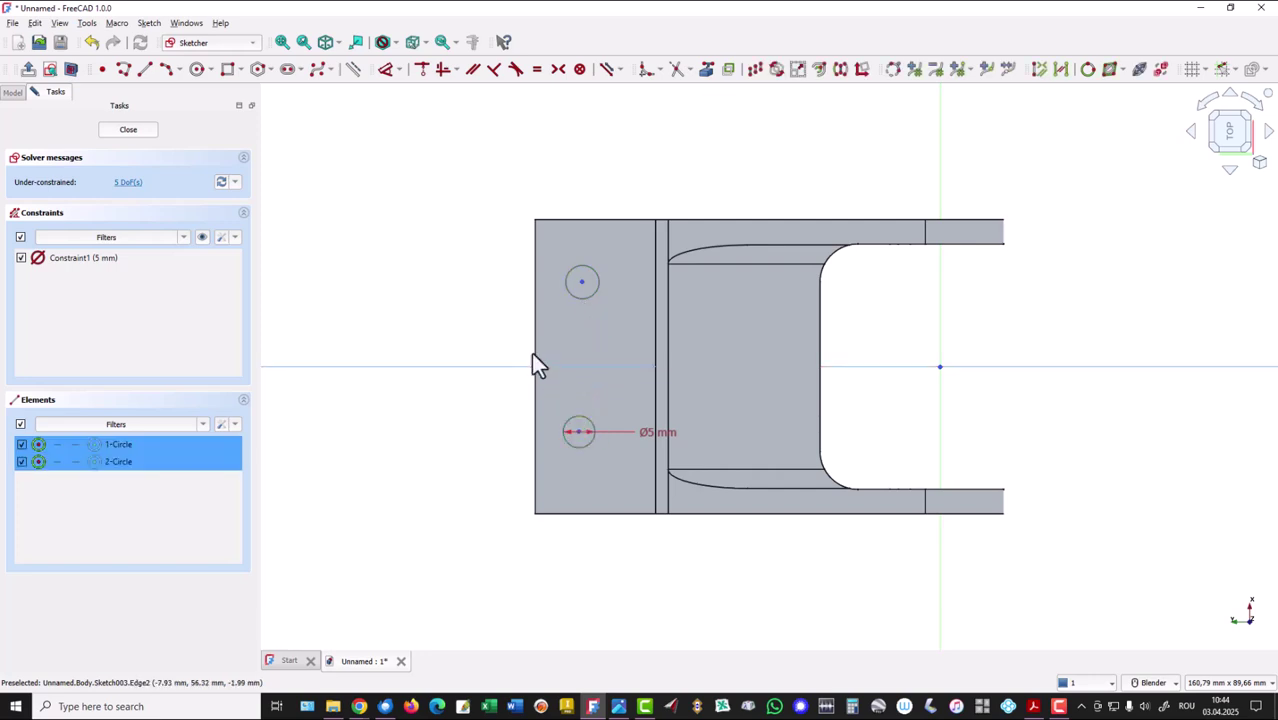
pyautogui.click(536, 70)
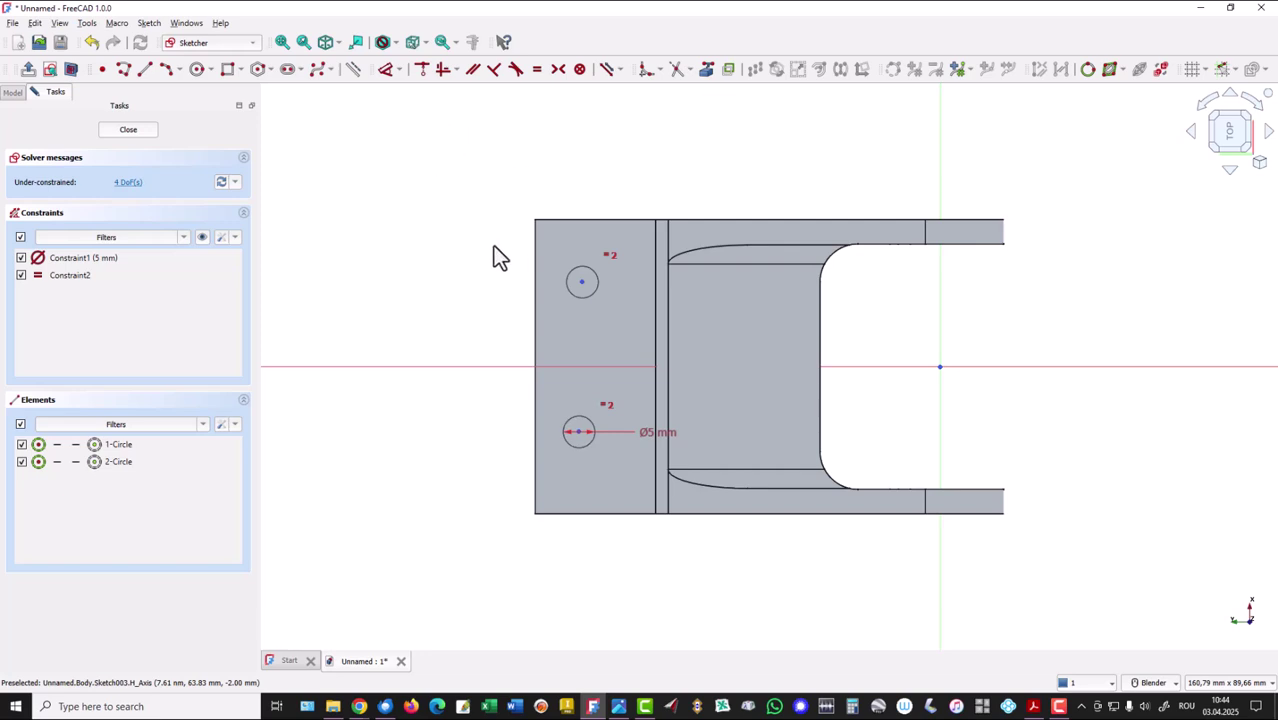
pyautogui.click(581, 295)
pyautogui.click(578, 431)
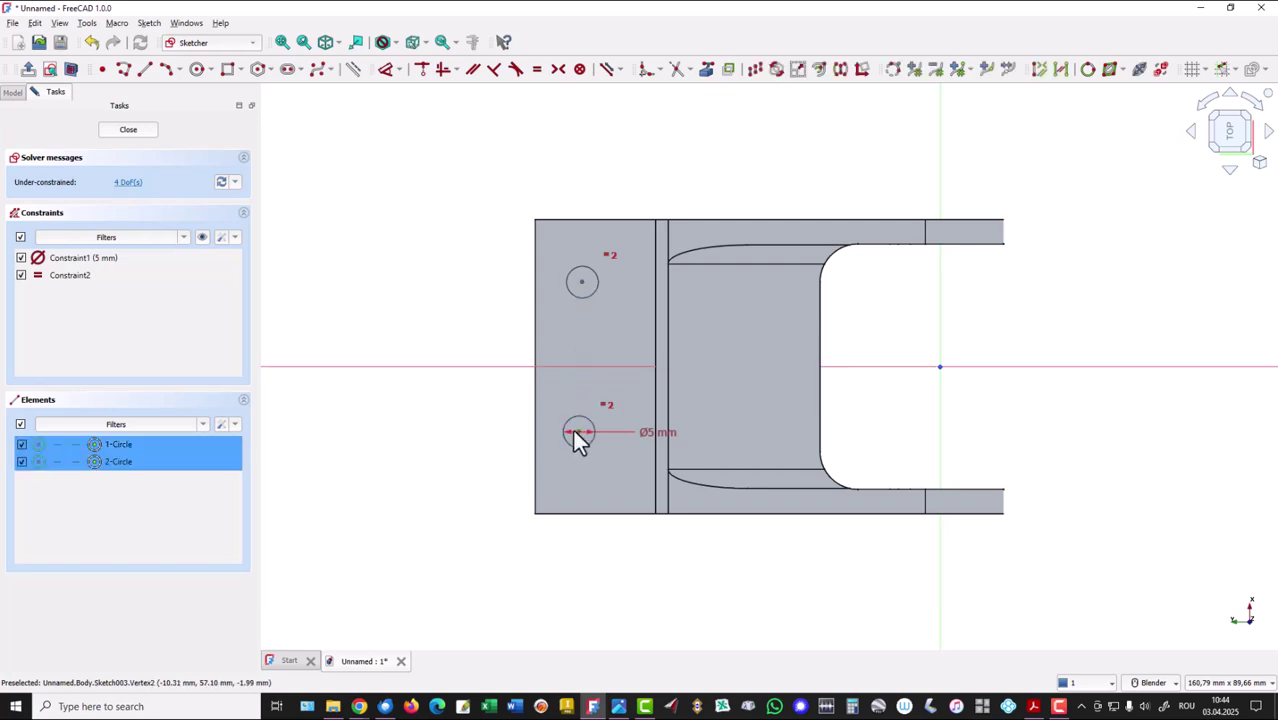
# Align the two circle centres vertically and space them 34 mm apart
pyautogui.click(439, 76)
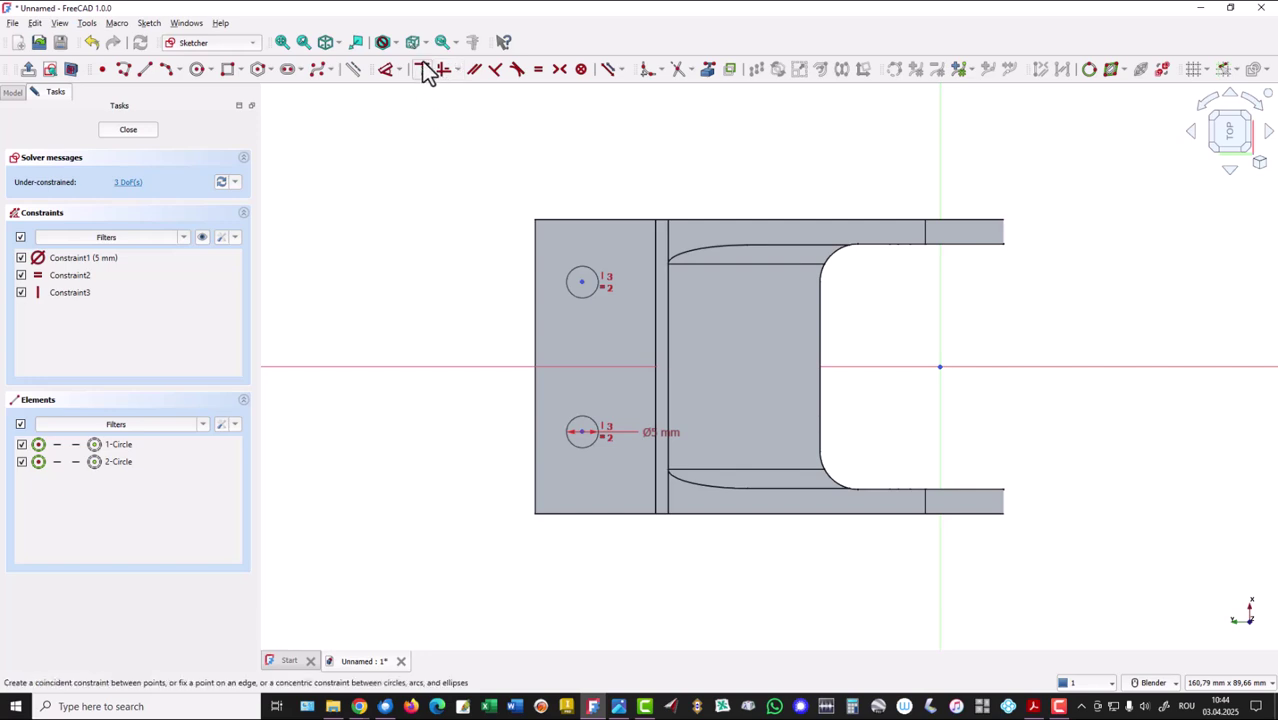
pyautogui.click(388, 76)
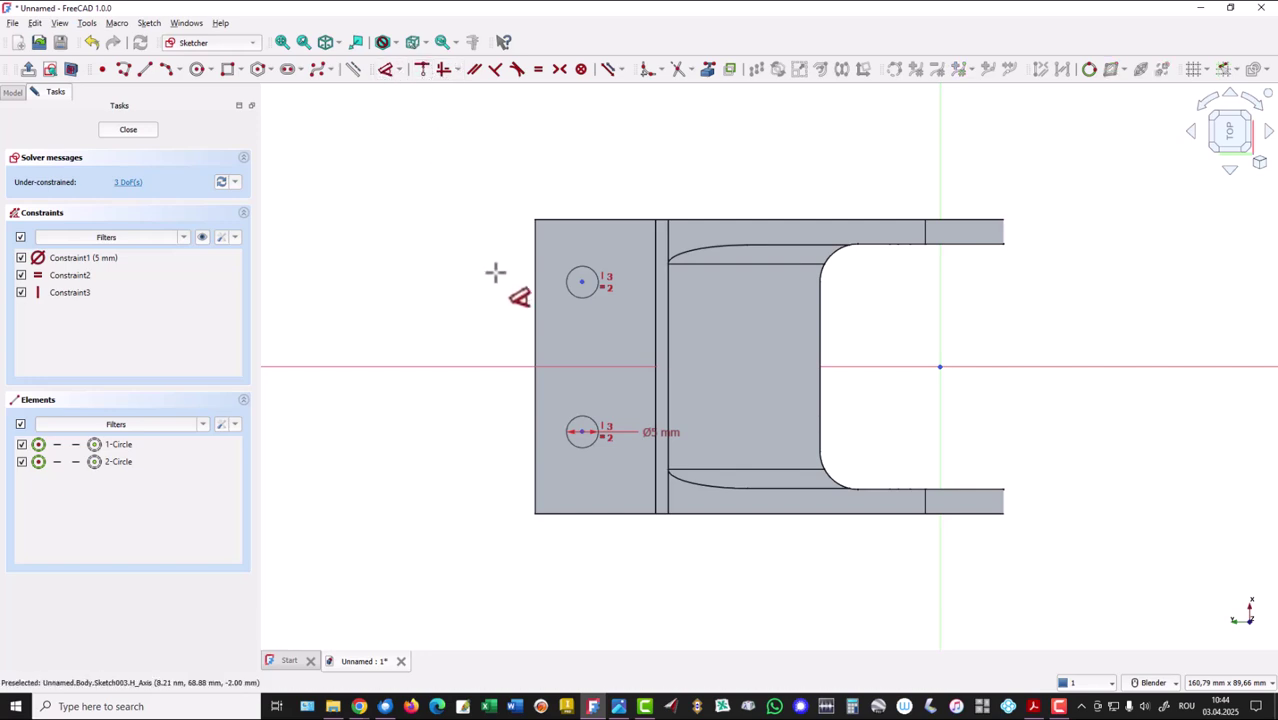
pyautogui.click(581, 283)
pyautogui.click(581, 432)
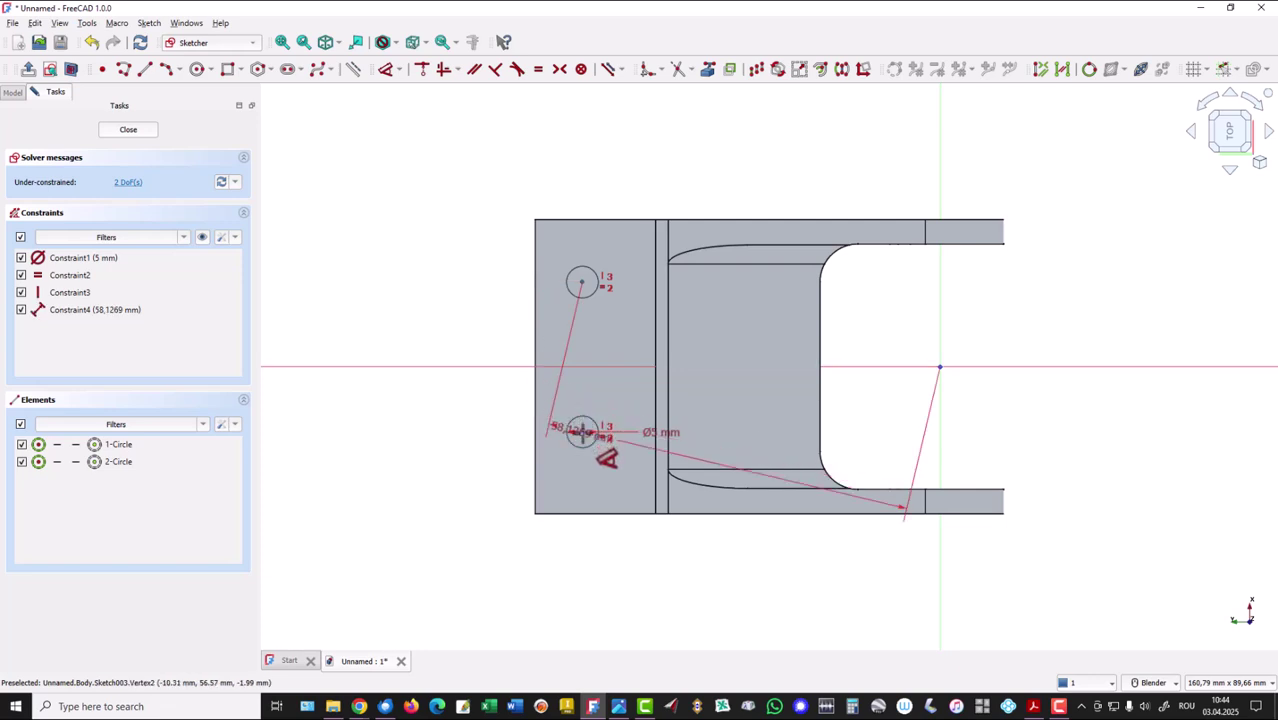
pyautogui.click(599, 455)
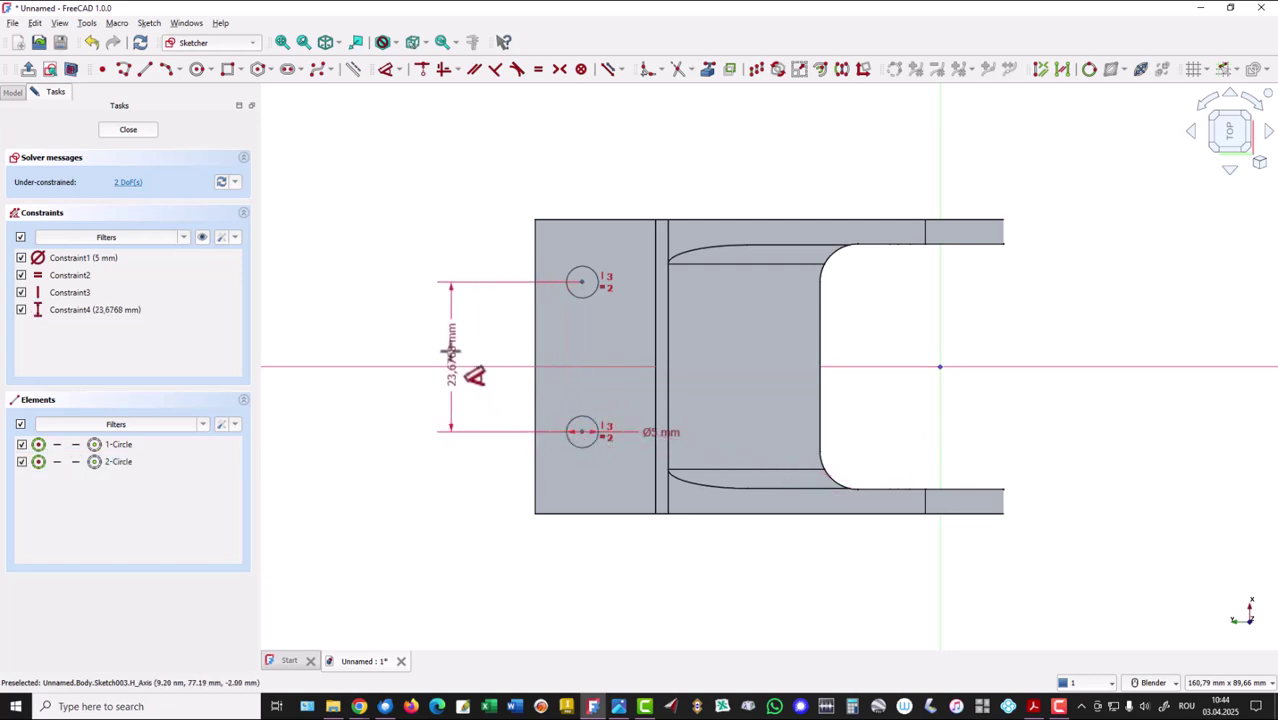
pyautogui.click(449, 351)
pyautogui.write('34')
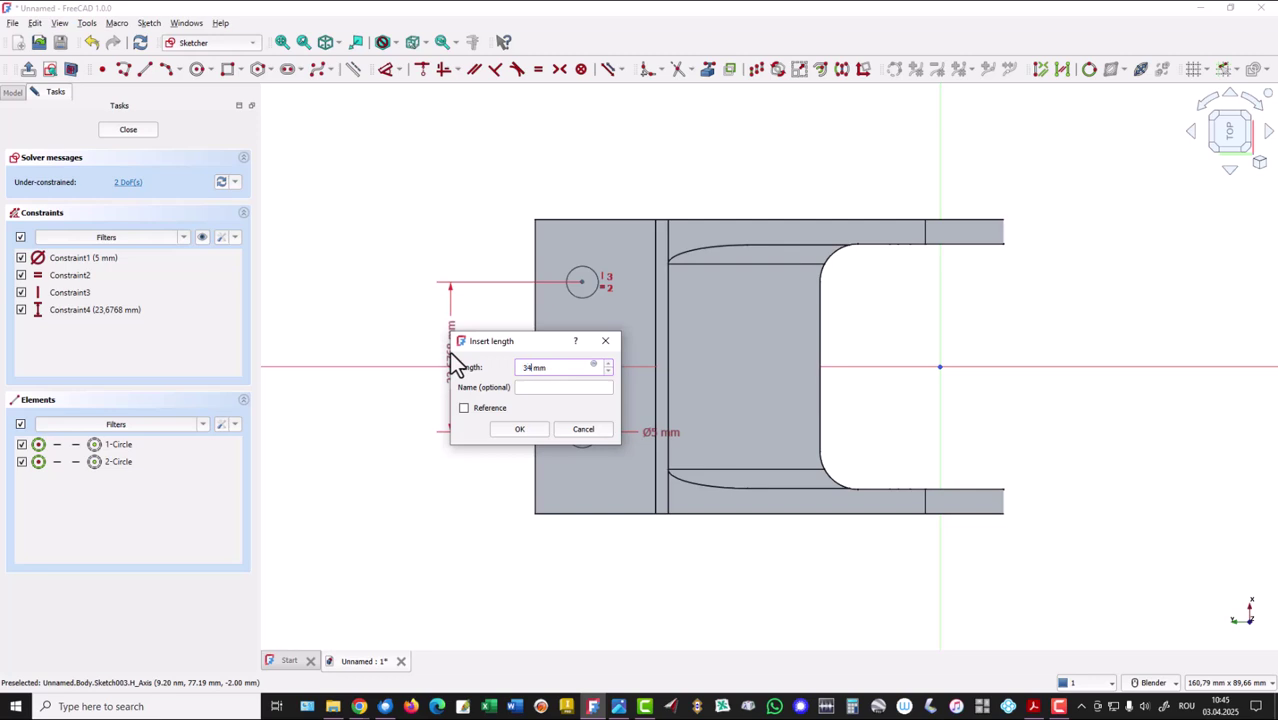
pyautogui.press('Return')
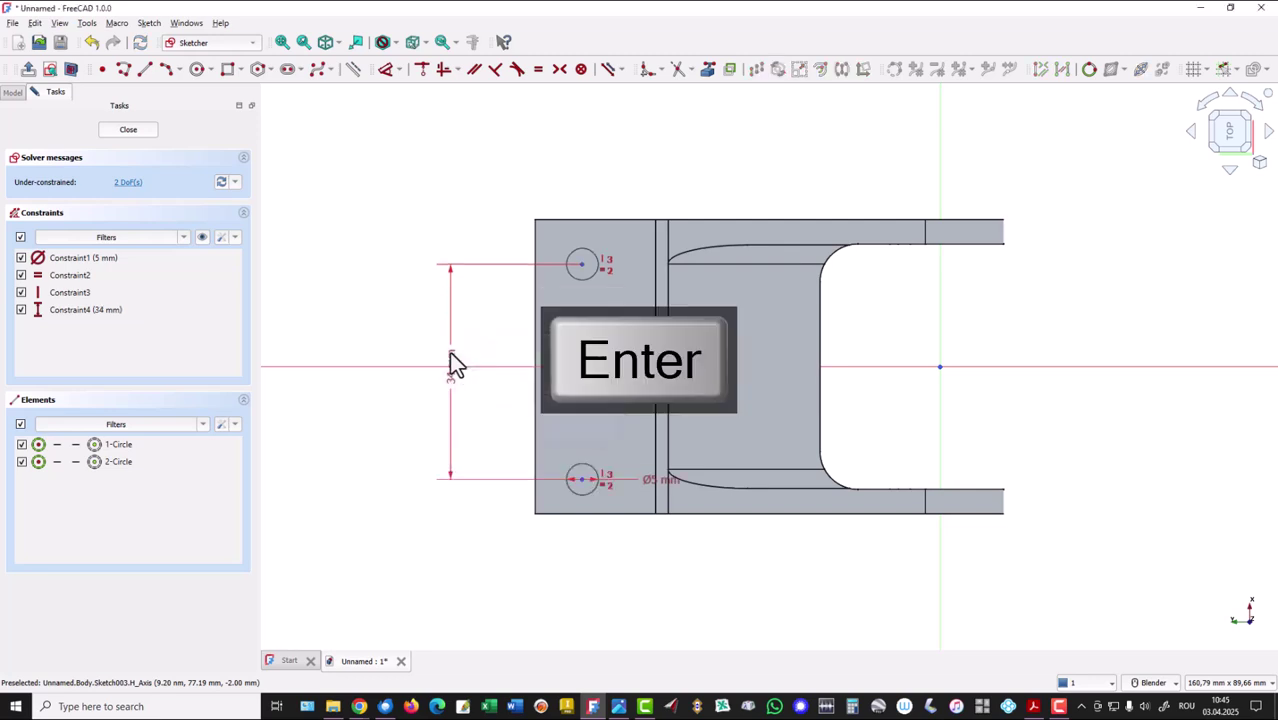
# Reference the plate's left edge and place the upper circle 9,5 mm from it
pyautogui.click(708, 71)
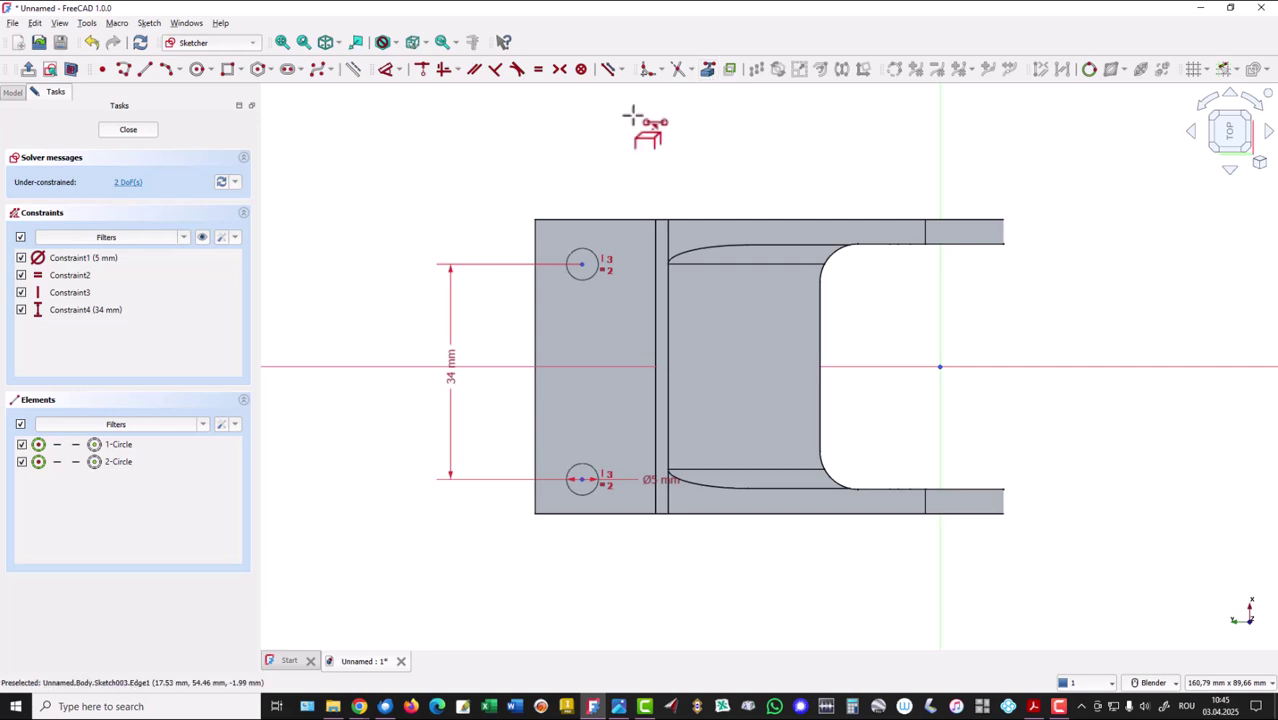
pyautogui.click(535, 245)
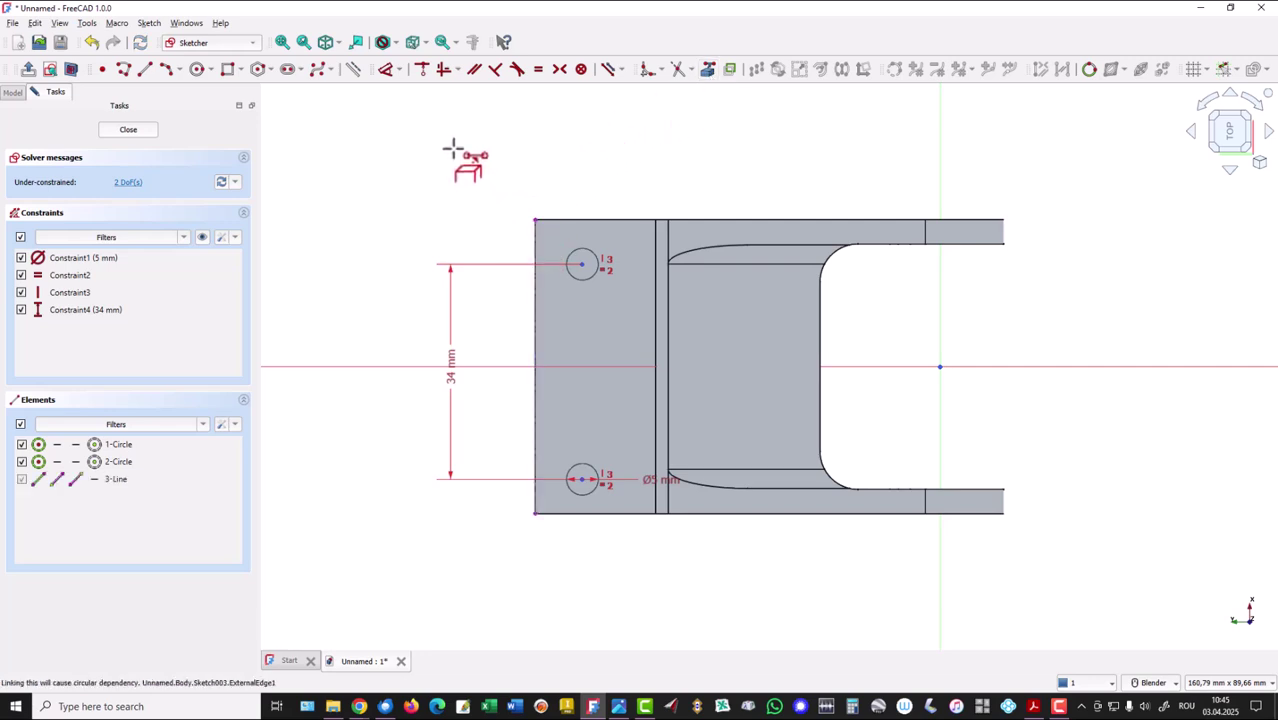
pyautogui.click(386, 70)
pyautogui.click(537, 250)
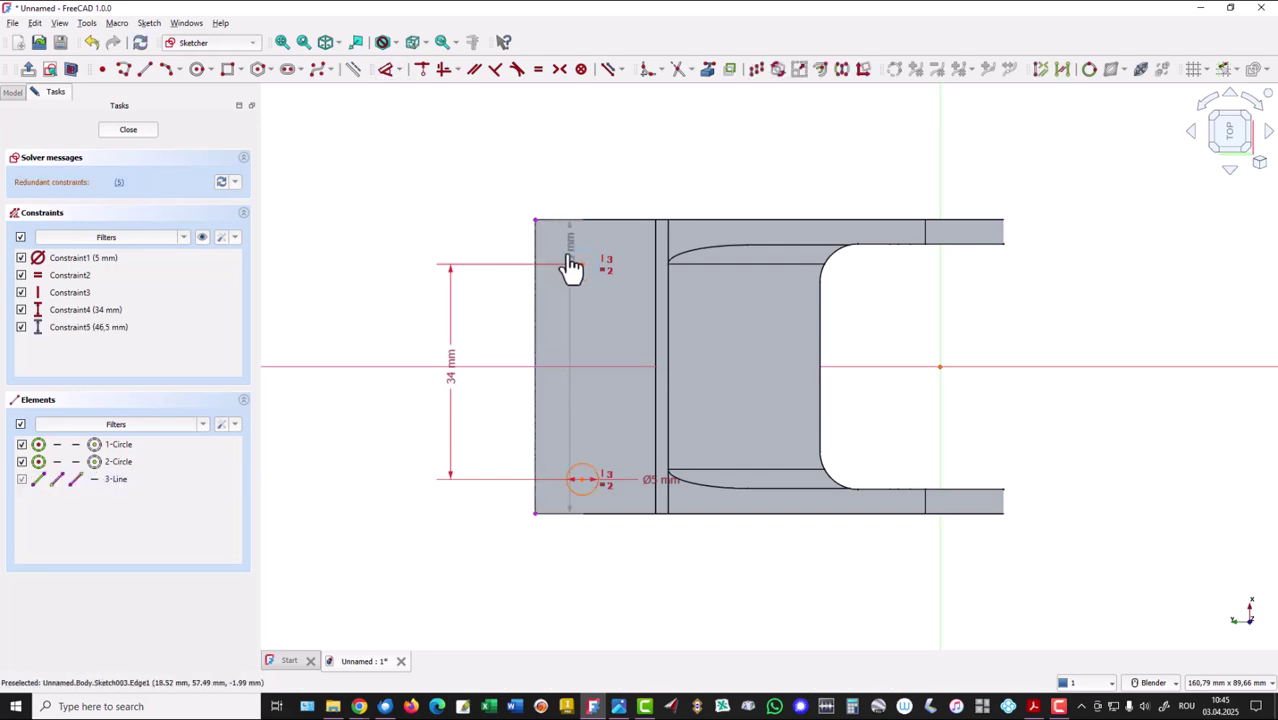
pyautogui.click(585, 280)
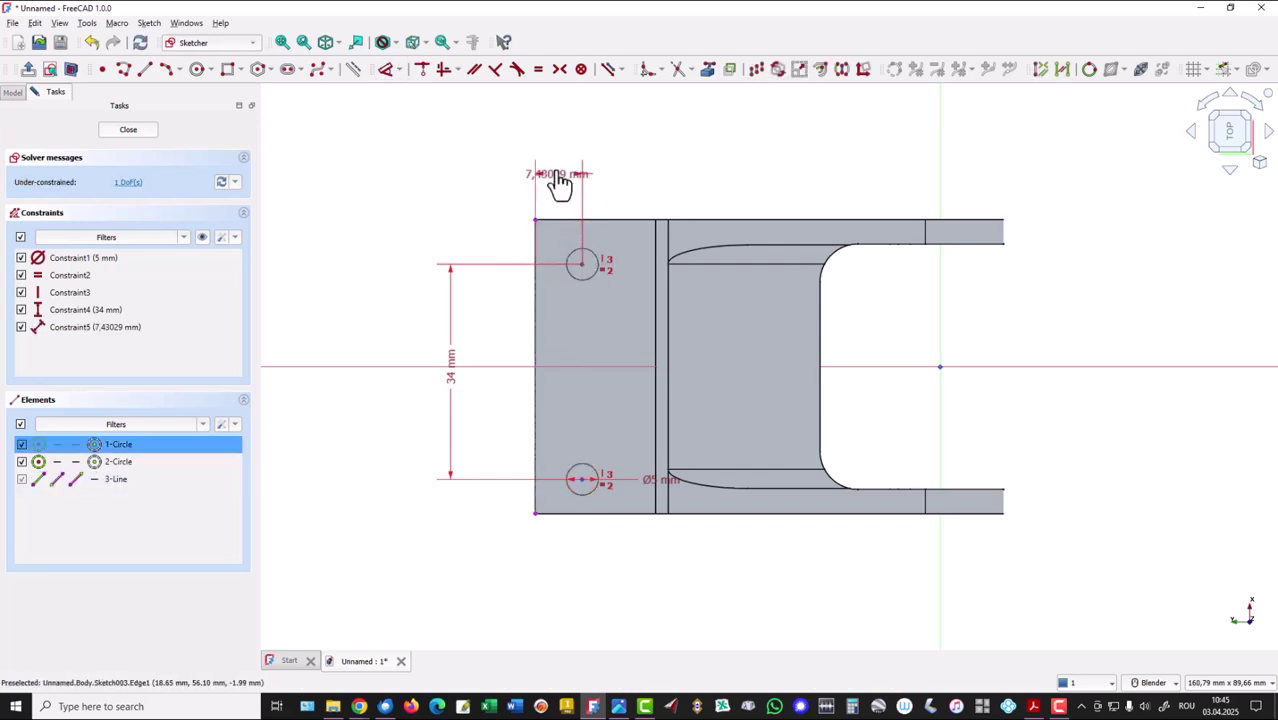
pyautogui.click(560, 178)
pyautogui.write('9,5')
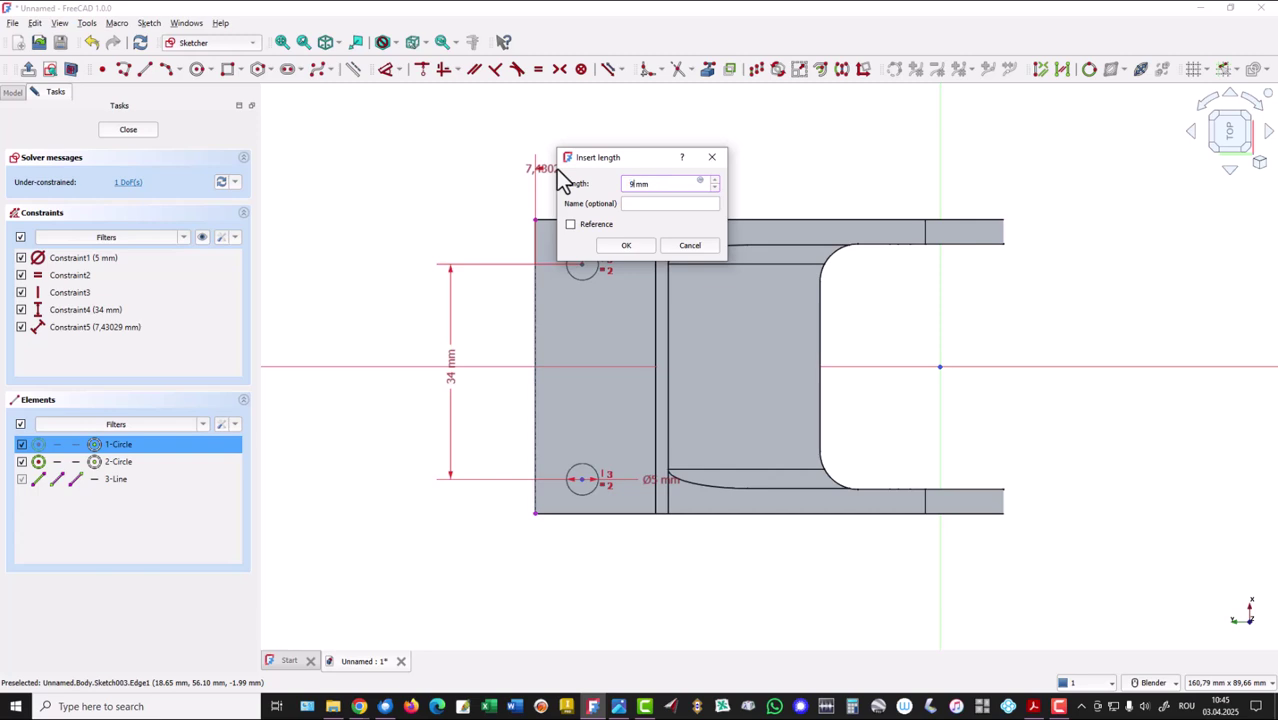
pyautogui.press('Return')
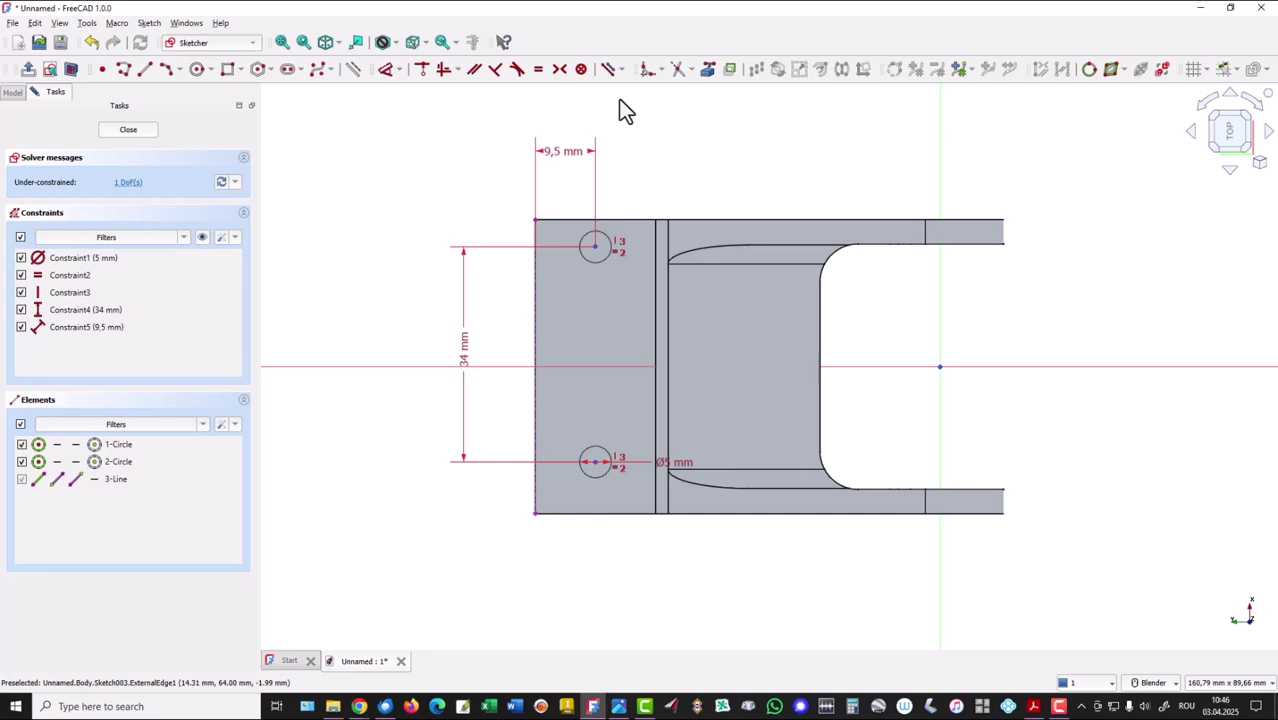
# Make the two circle centres symmetric about the horizontal axis
pyautogui.click(593, 249)
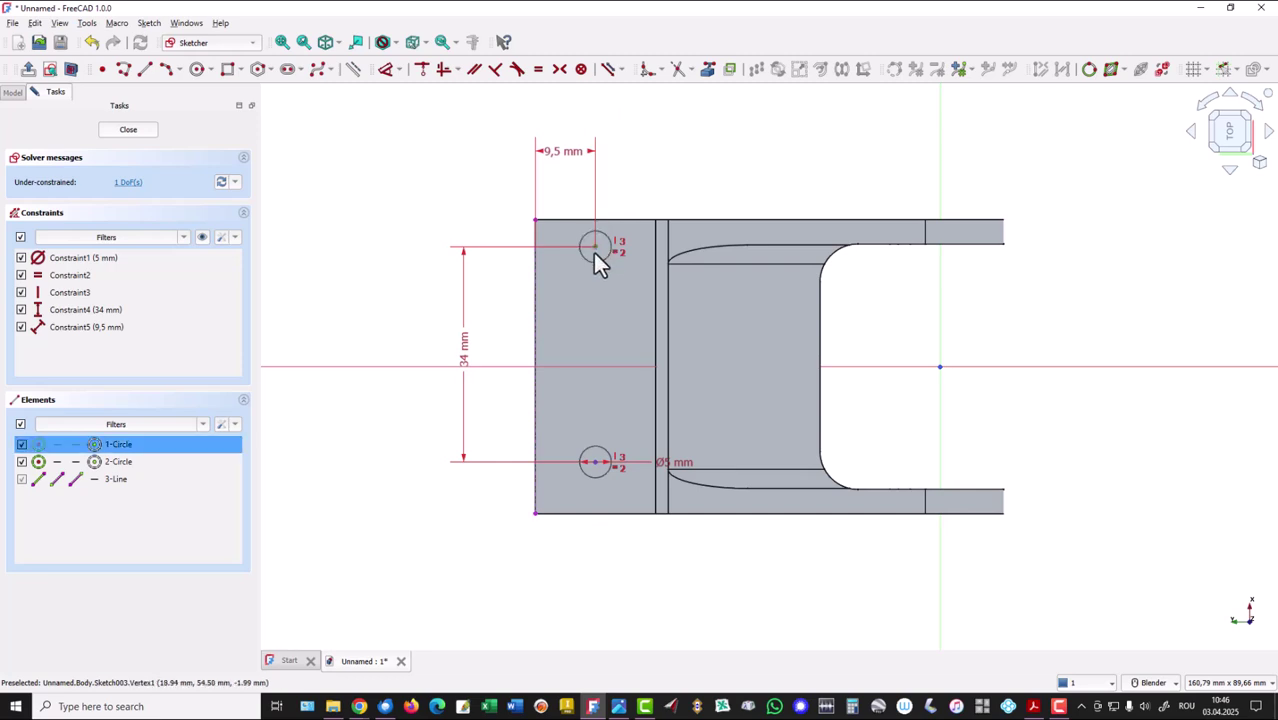
pyautogui.click(593, 464)
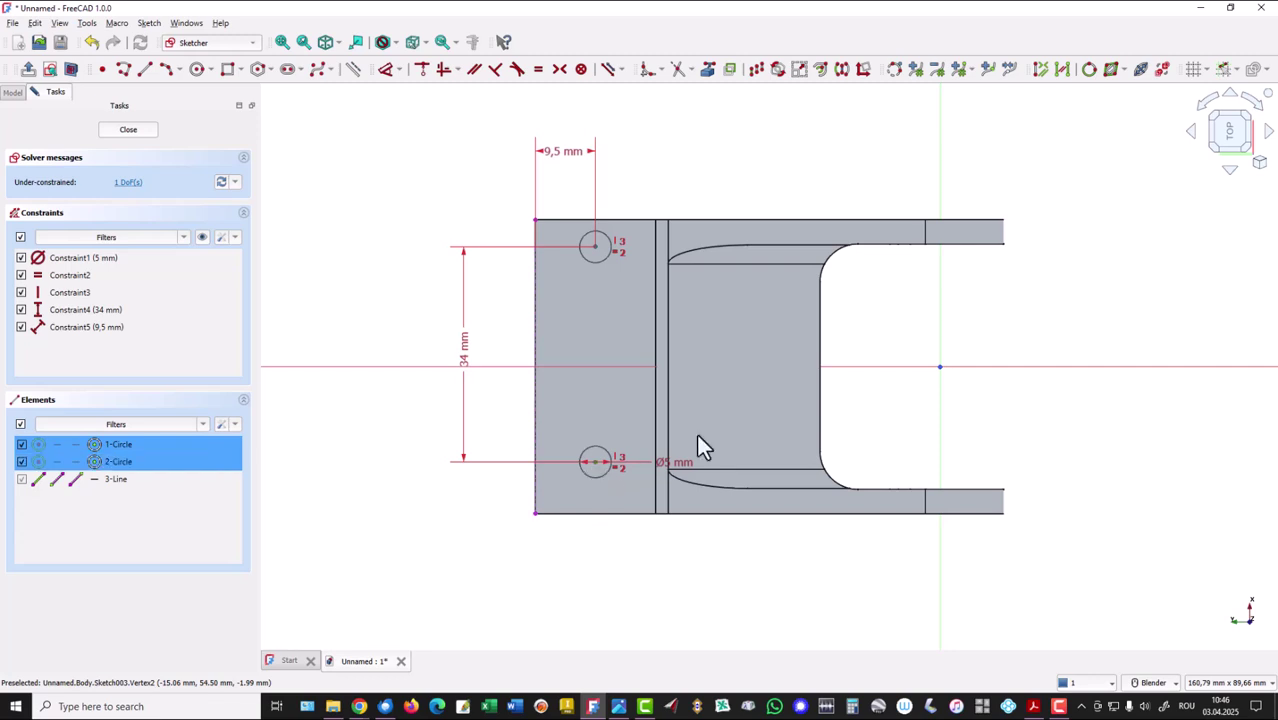
pyautogui.click(913, 367)
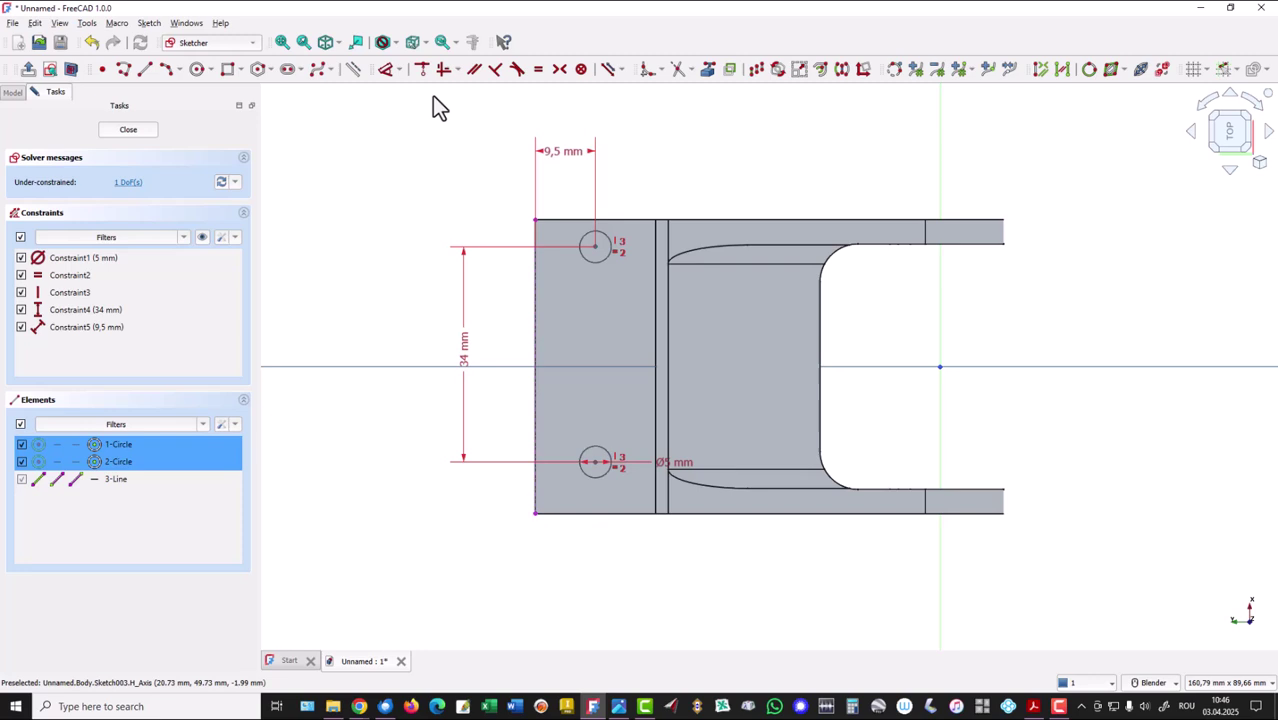
pyautogui.click(559, 69)
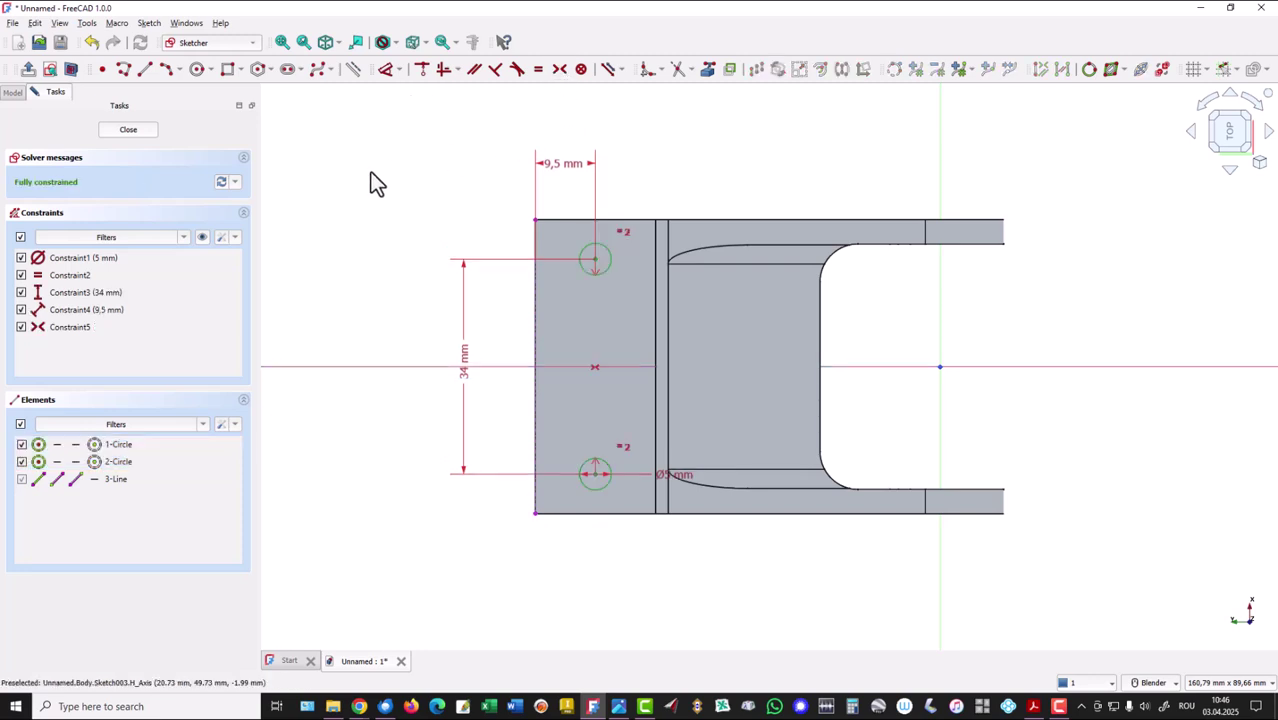
# Close the hole sketch and pocket it with type Through all
pyautogui.click(122, 131)
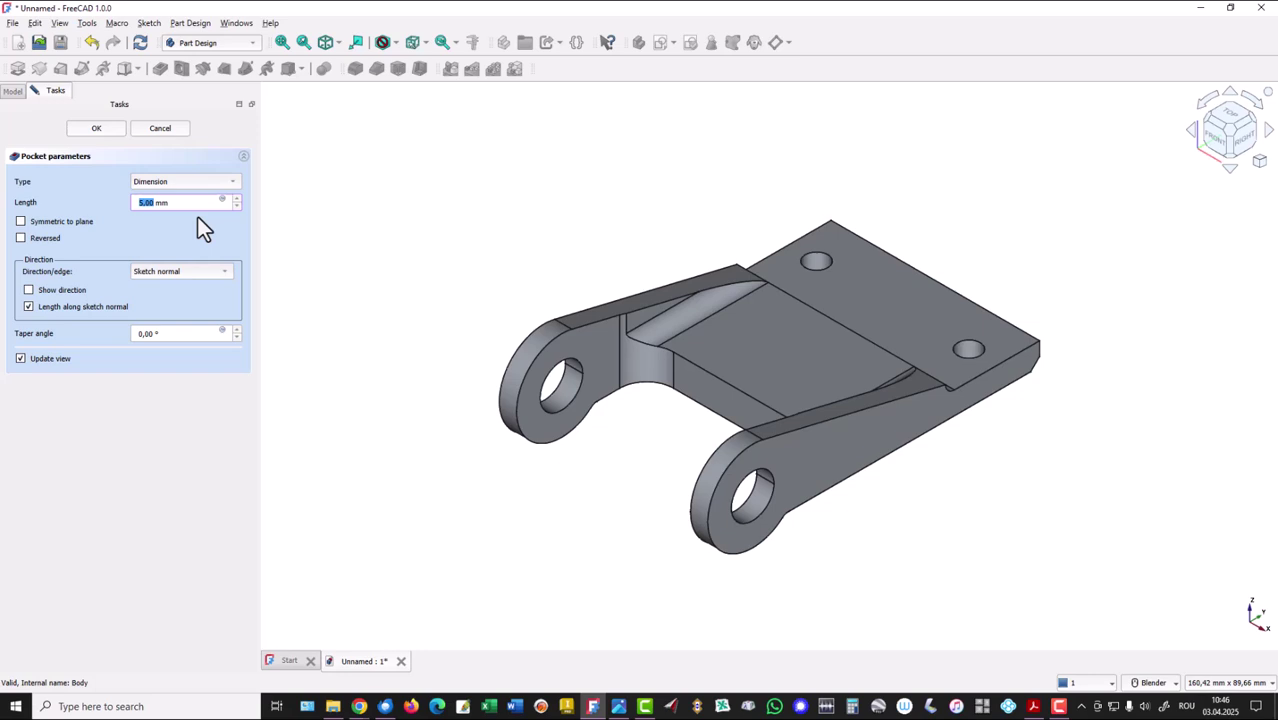
pyautogui.click(198, 186)
pyautogui.press('Escape')
pyautogui.press('Down')
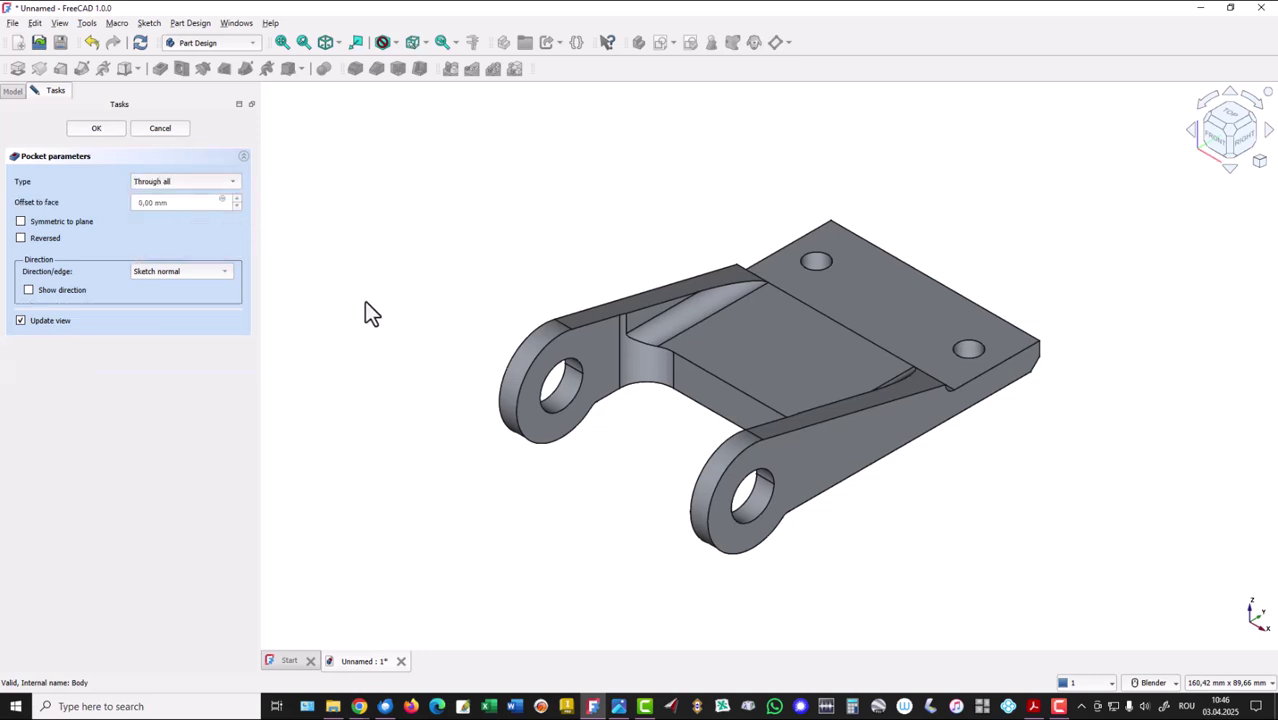
pyautogui.click(104, 128)
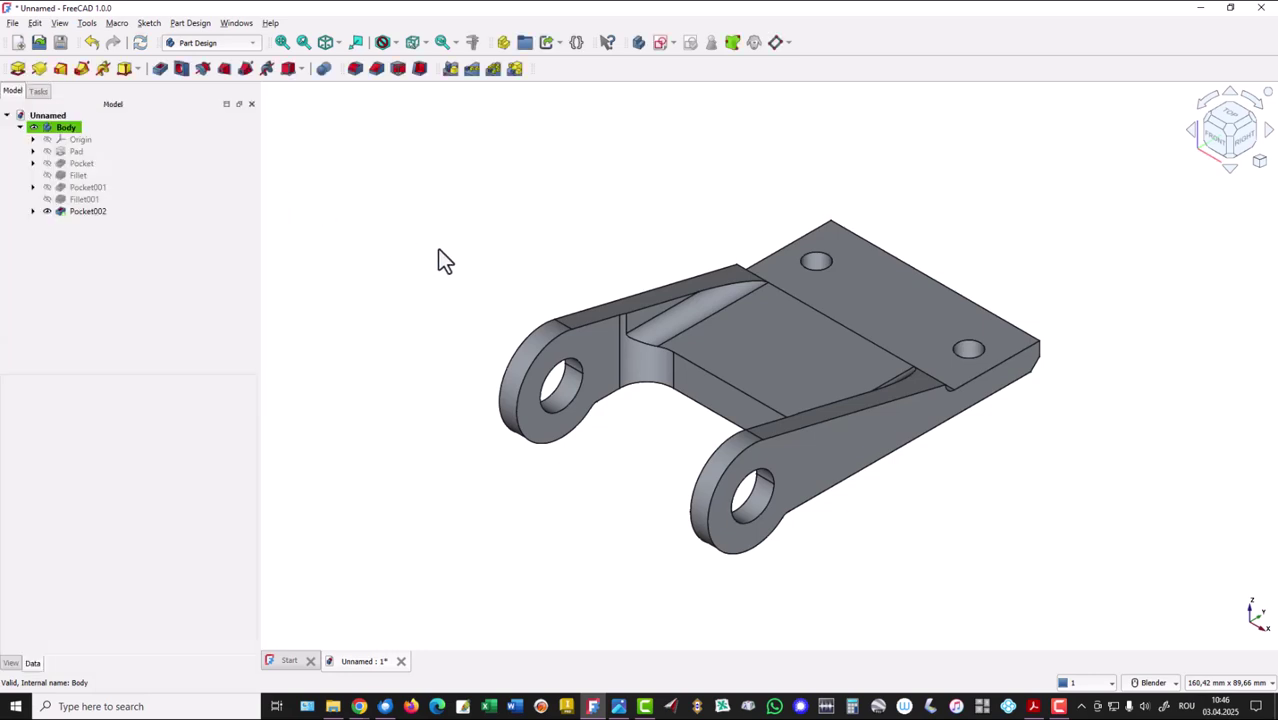
# Check the drilled plate from the bottom, right side and isometric views
pyautogui.press('5')
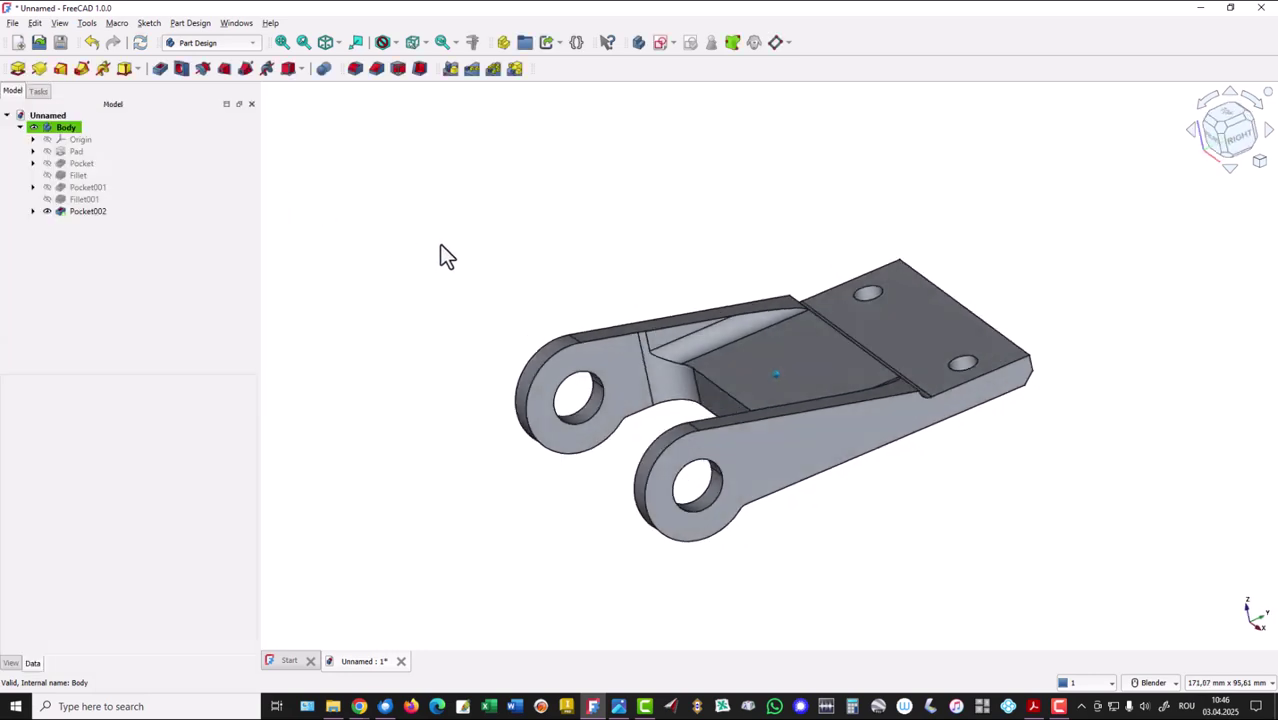
pyautogui.press('3')
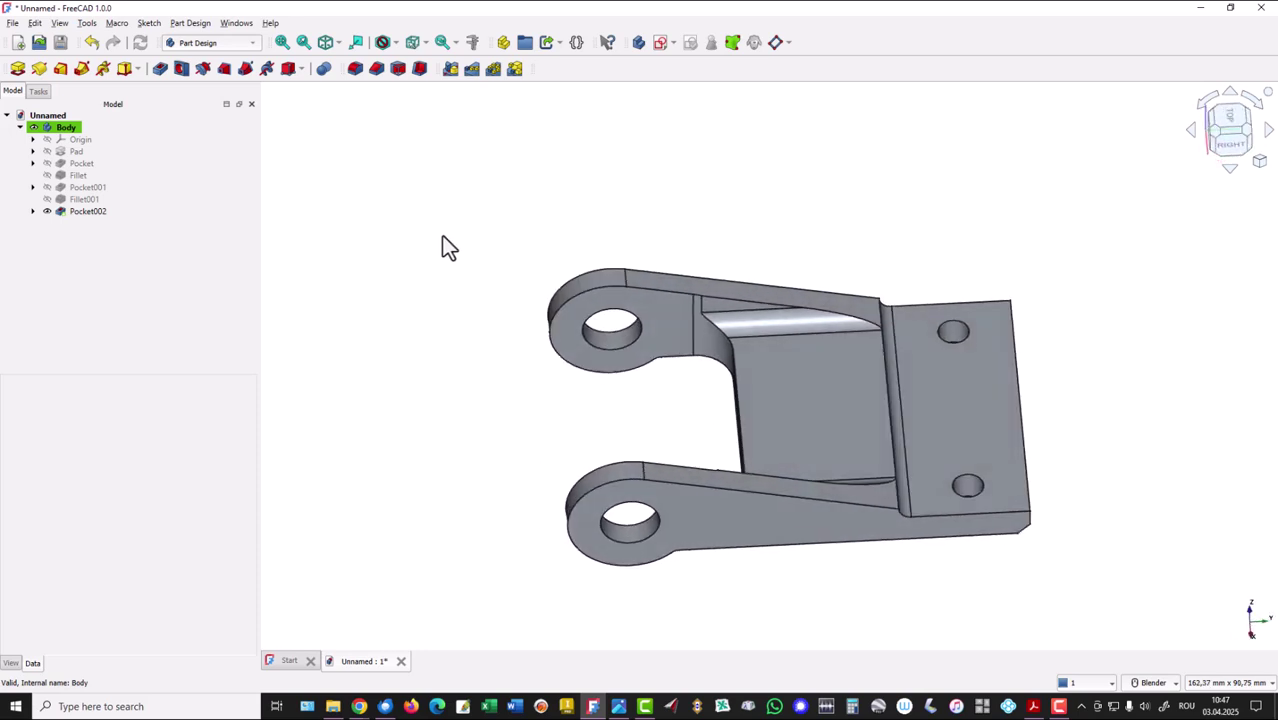
pyautogui.press('0')
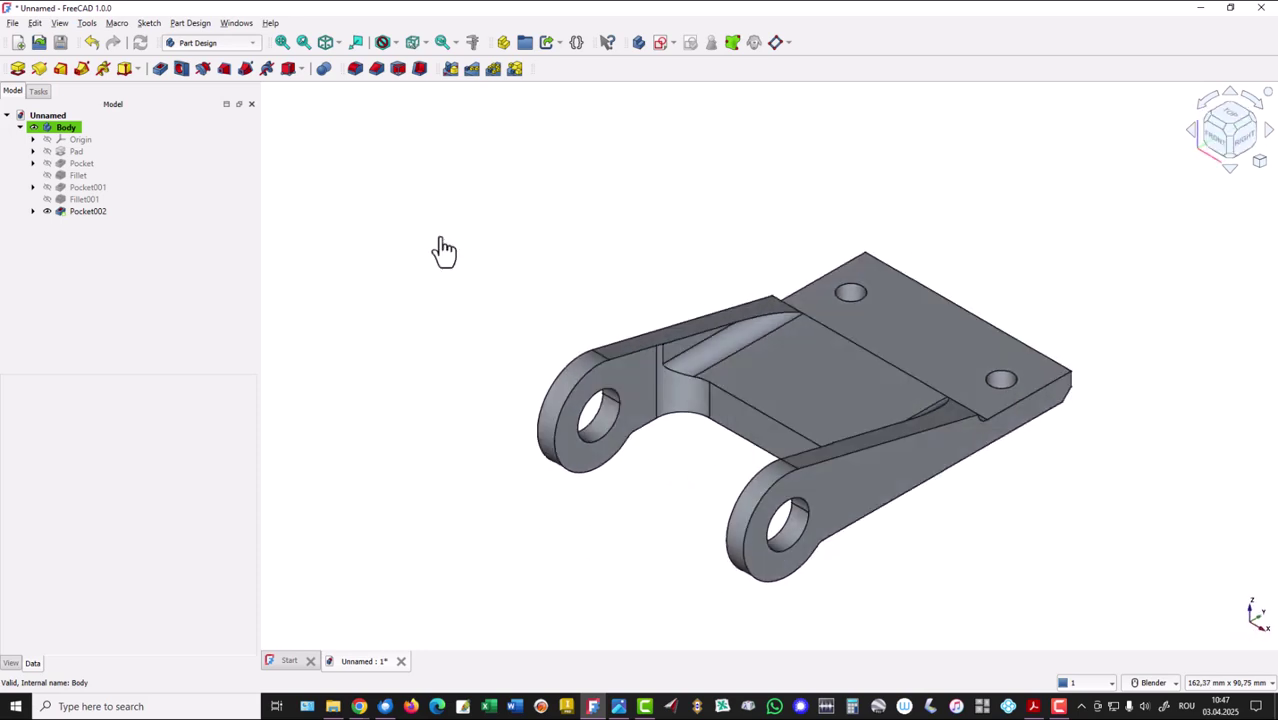